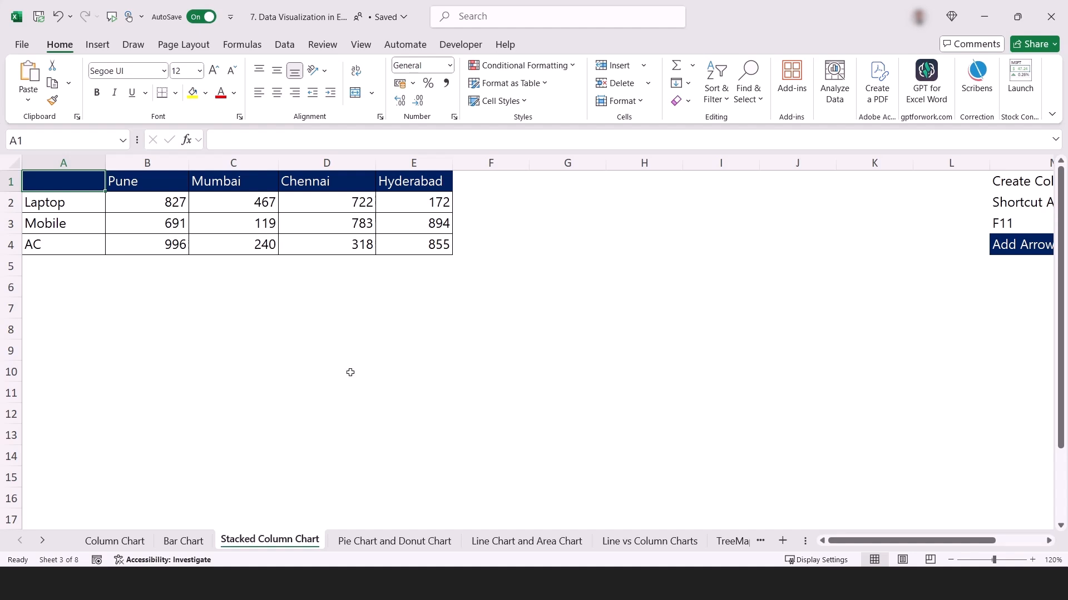
Review the existing charts on the Bar Chart and Column Chart sheets.
left_click(114, 541)
left_click(194, 541)
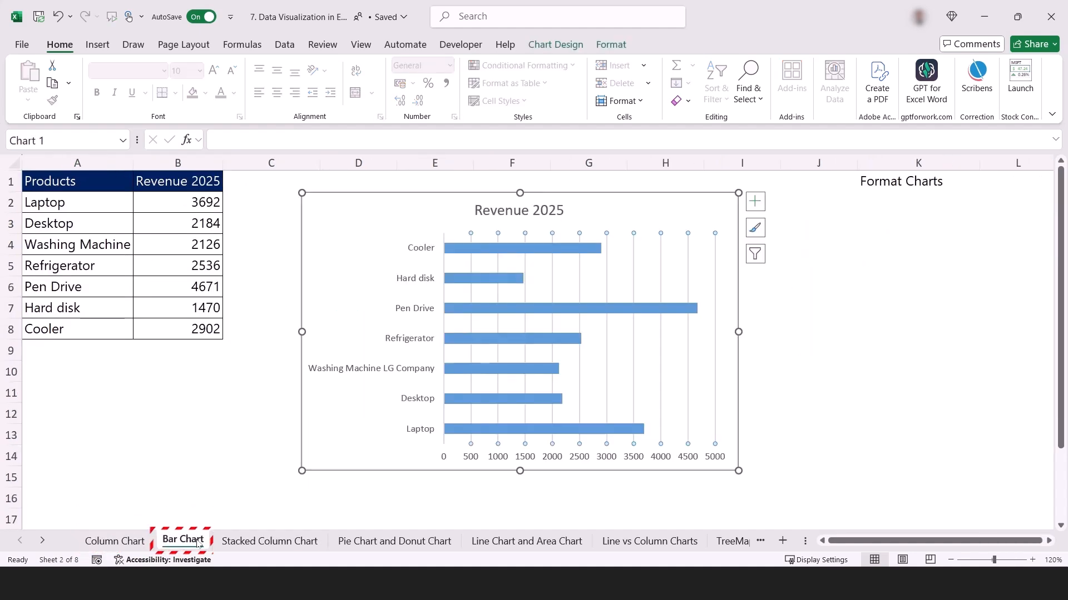
left_click(114, 541)
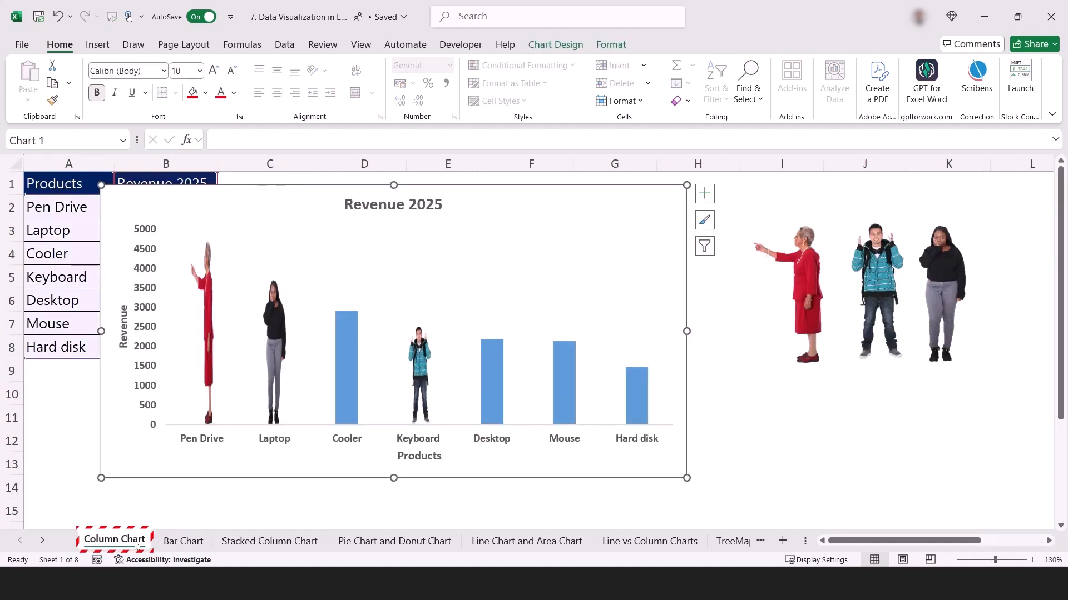
Switch to the Stacked Column Chart sheet and examine the table's product labels in A1:A4 and its city header row.
left_click(252, 542)
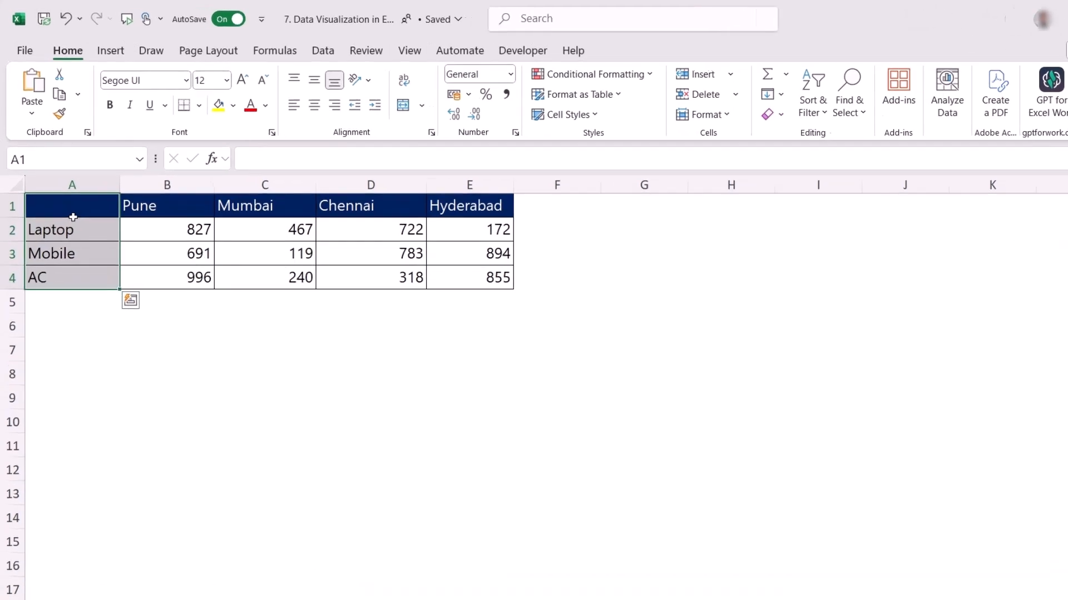
left_click_drag(65, 187, 70, 239)
left_click_drag(84, 288, 85, 289)
left_click_drag(85, 221, 531, 219)
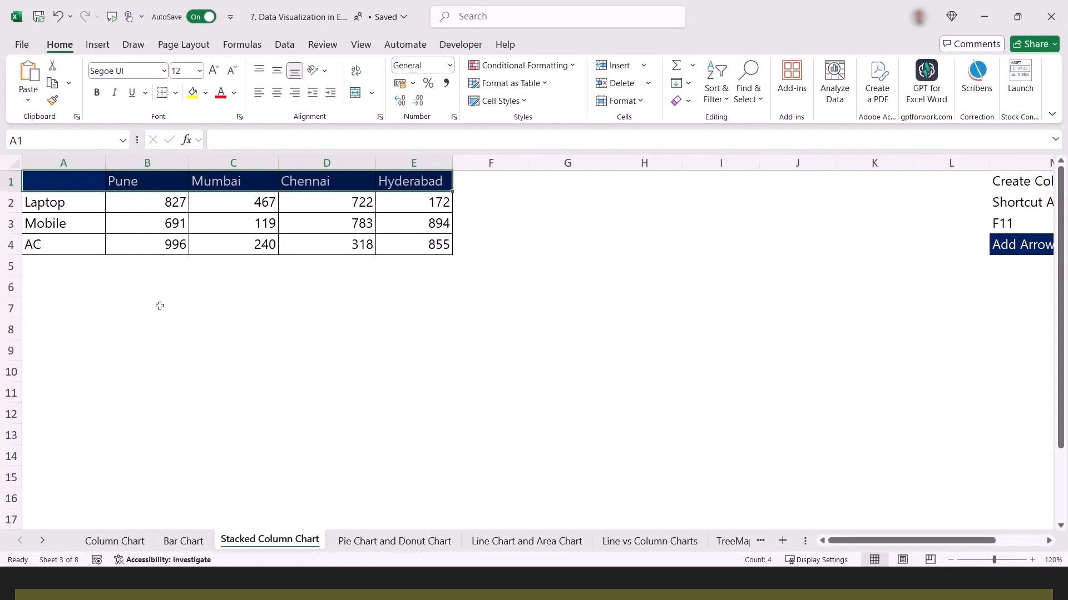
Move the Revenue 2025 chart clear of its source data on the Column Chart sheet and select the two-column table.
left_click(134, 542)
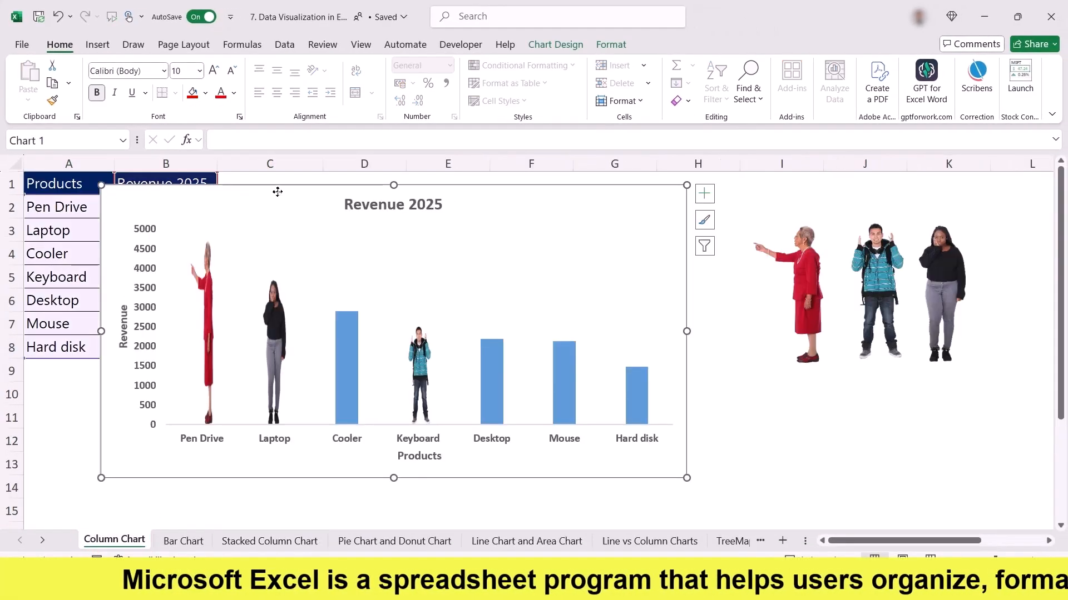
left_click_drag(278, 192, 537, 190)
left_click_drag(59, 184, 151, 358)
Return to the Stacked Column Chart sheet and examine the table's city columns, header row and product rows.
left_click(250, 542)
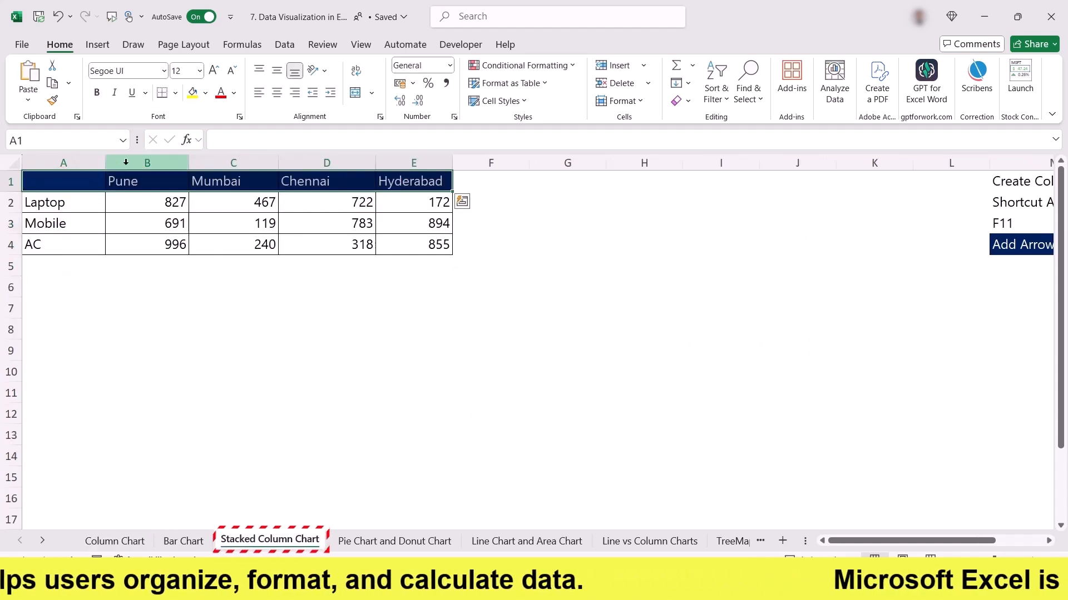
left_click_drag(148, 181, 148, 243)
left_click_drag(227, 182, 229, 248)
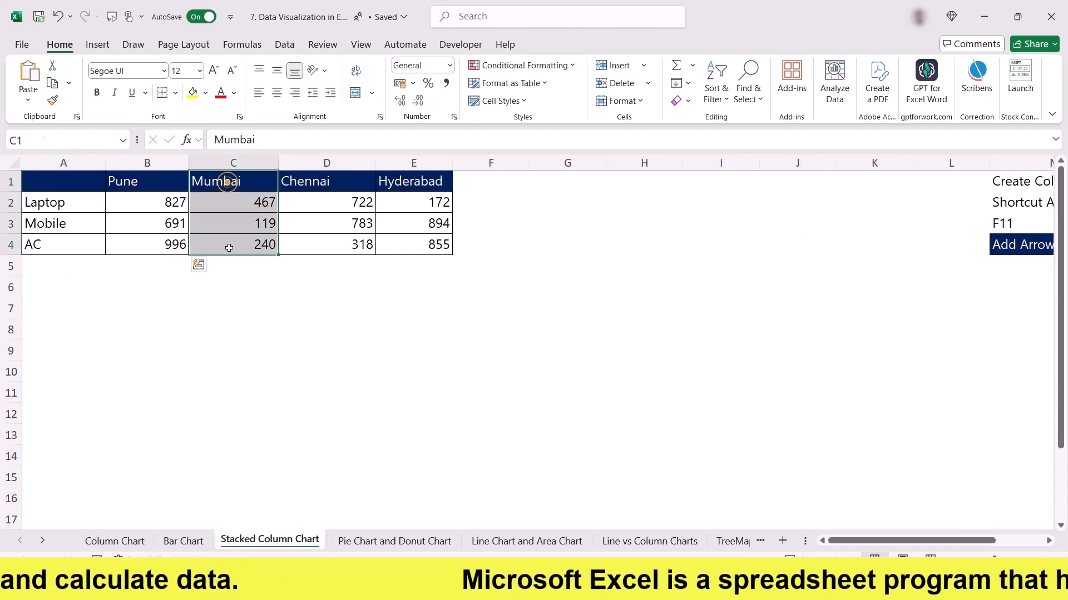
left_click_drag(310, 181, 328, 245)
left_click_drag(61, 180, 385, 190)
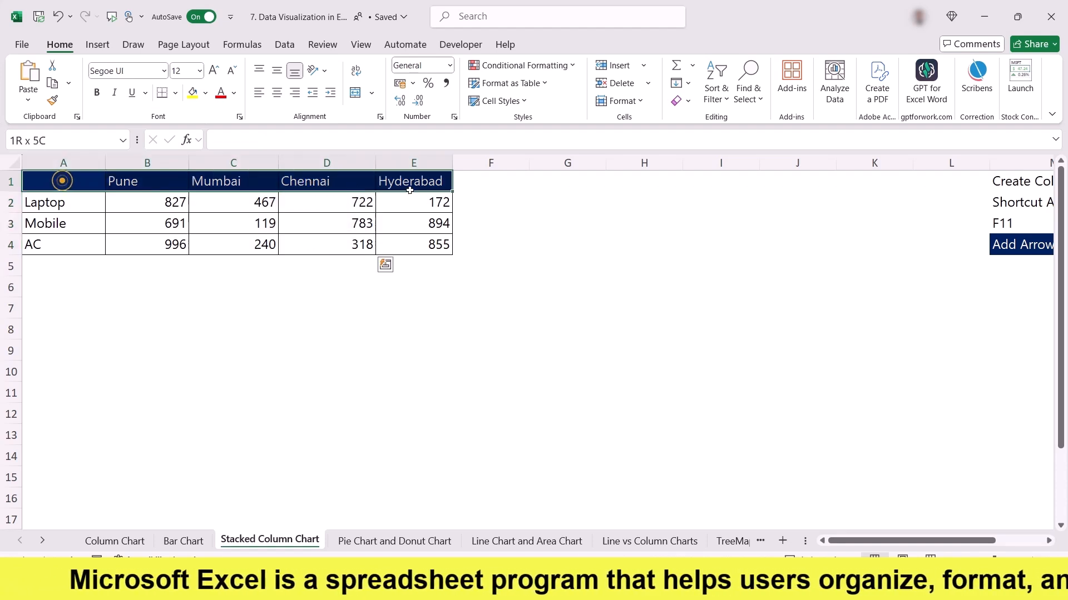
left_click_drag(94, 178, 531, 183)
left_click_drag(240, 181, 540, 183)
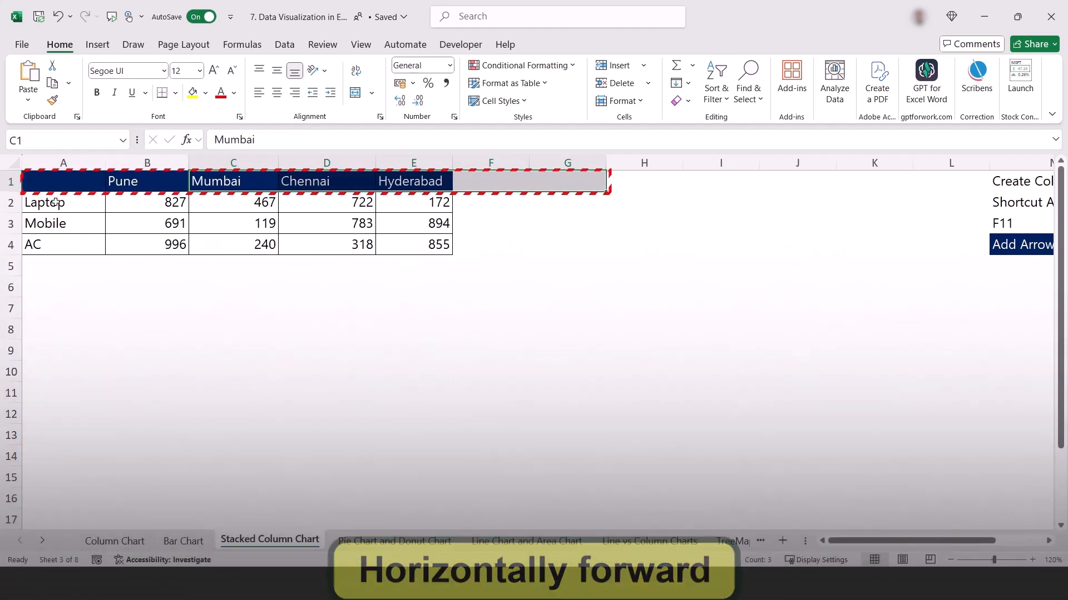
left_click_drag(56, 202, 45, 322)
left_click_drag(150, 203, 152, 312)
left_click(128, 216)
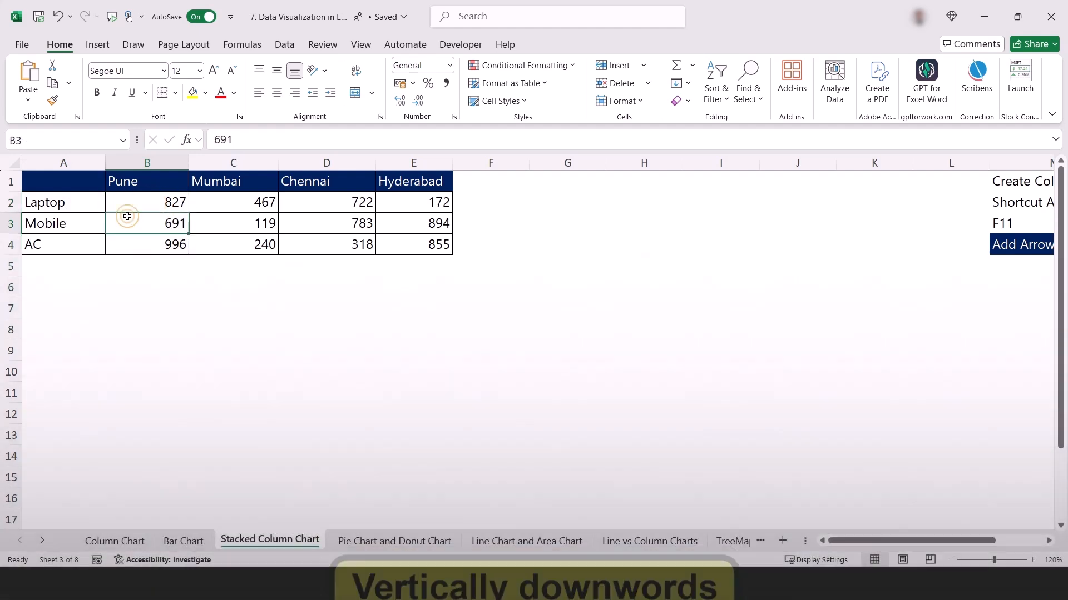
left_click_drag(62, 181, 413, 245)
left_click(54, 183)
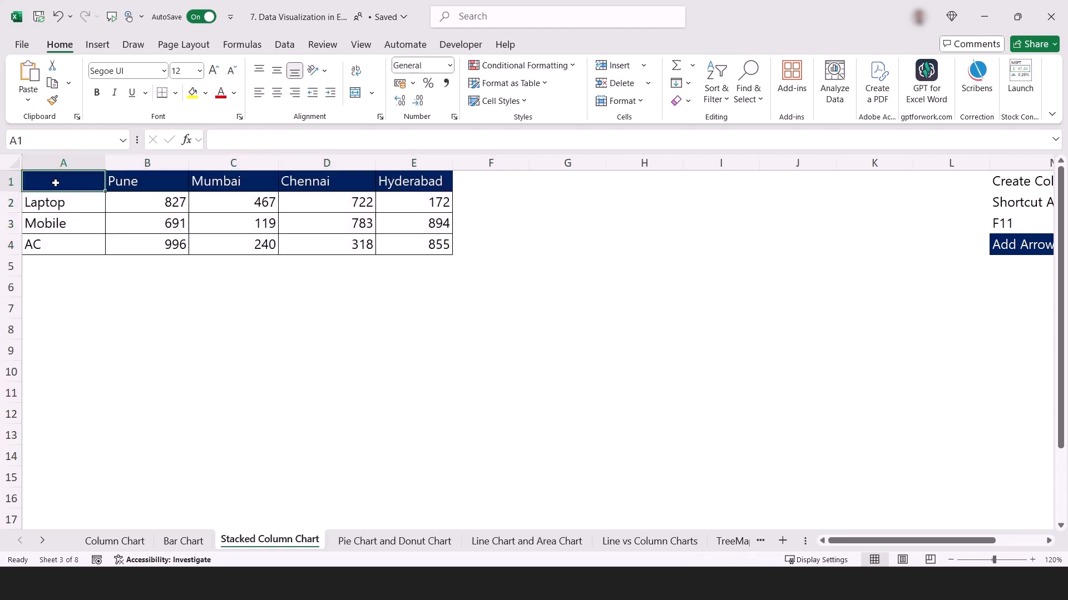
Insert a clustered column chart from the Pune data in A1:B4 and delete it.
left_click_drag(56, 183, 167, 244)
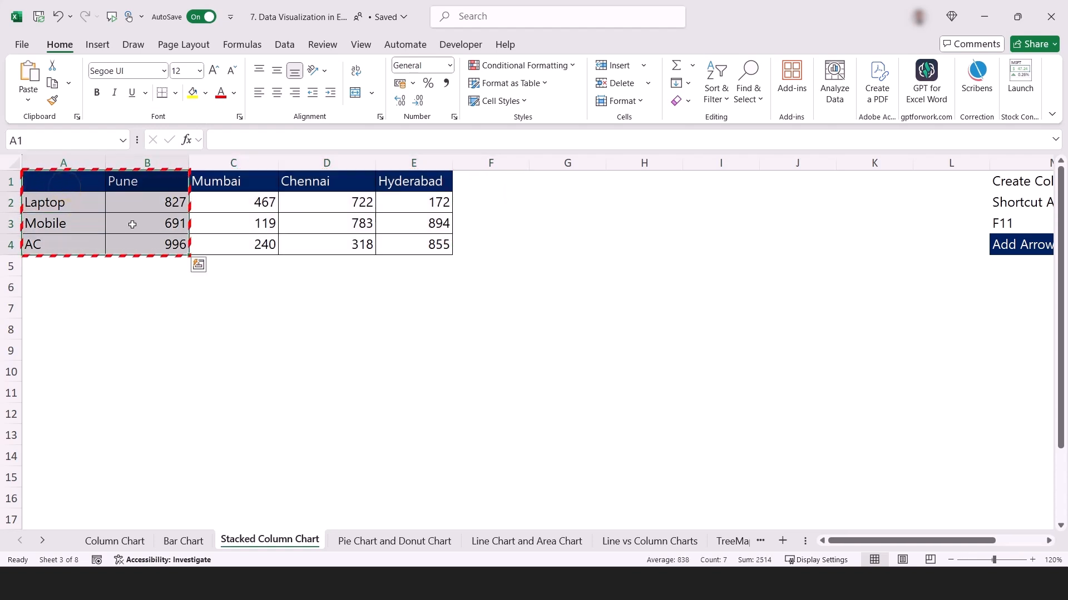
left_click(98, 45)
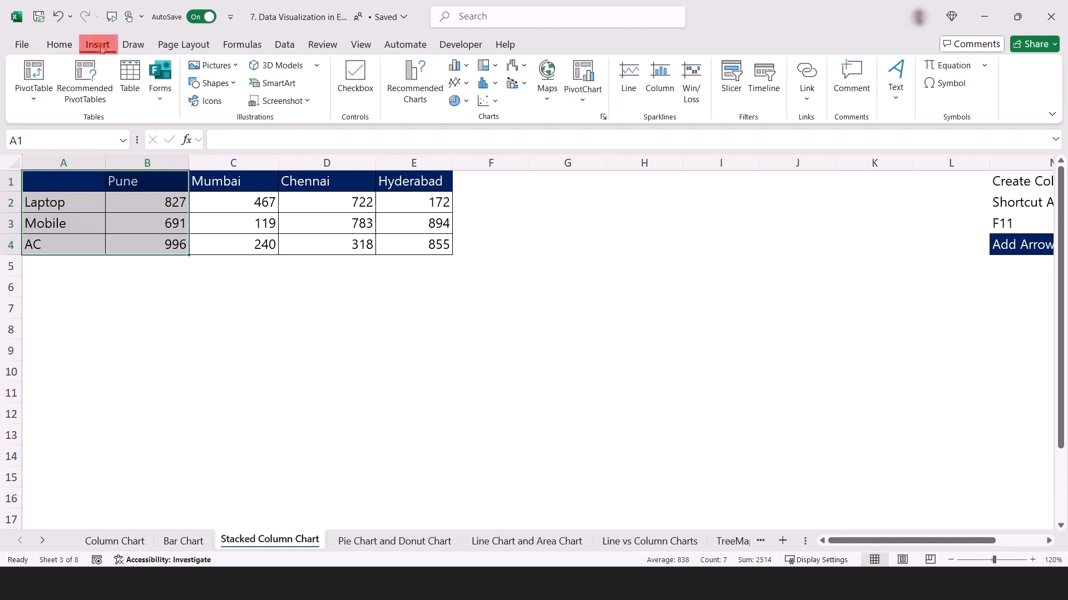
left_click(458, 65)
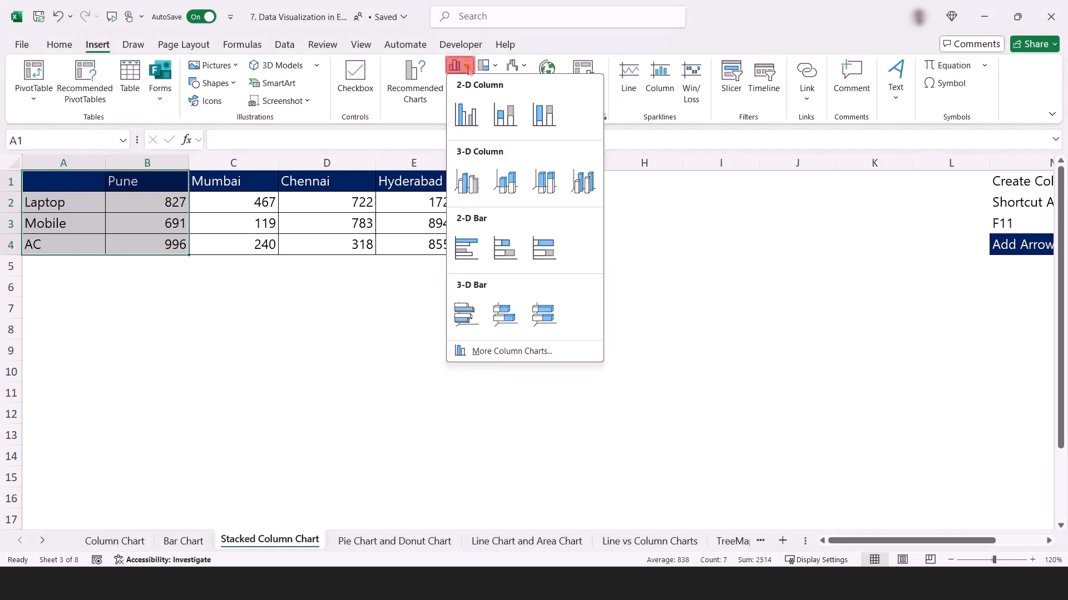
left_click(468, 129)
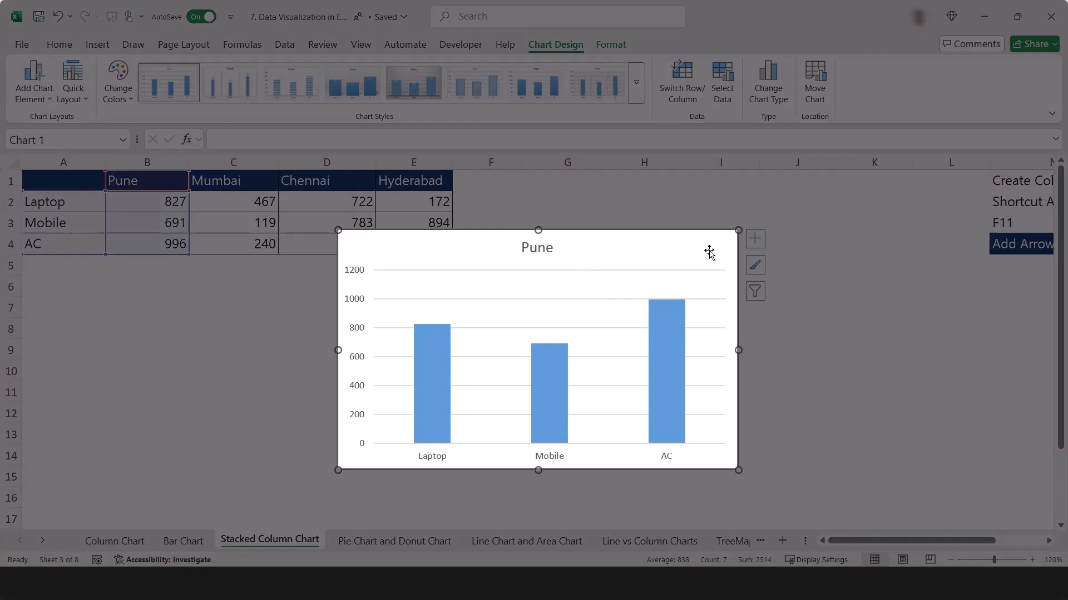
key("Delete")
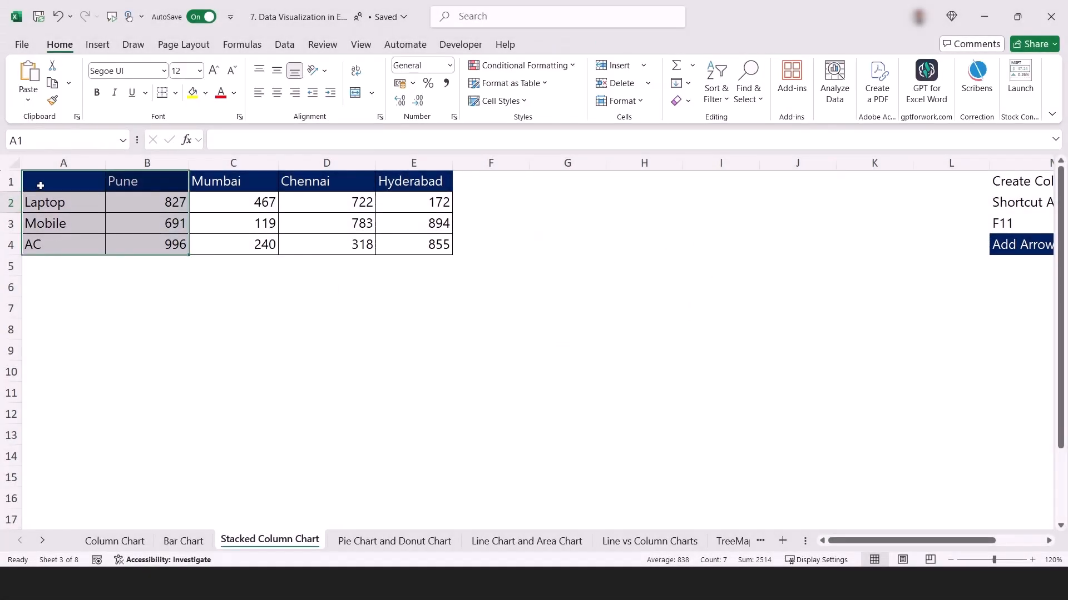
Insert a 2-D stacked column chart from the full table A1:E4 and position it below the table.
left_click_drag(40, 185, 429, 245)
left_click(96, 46)
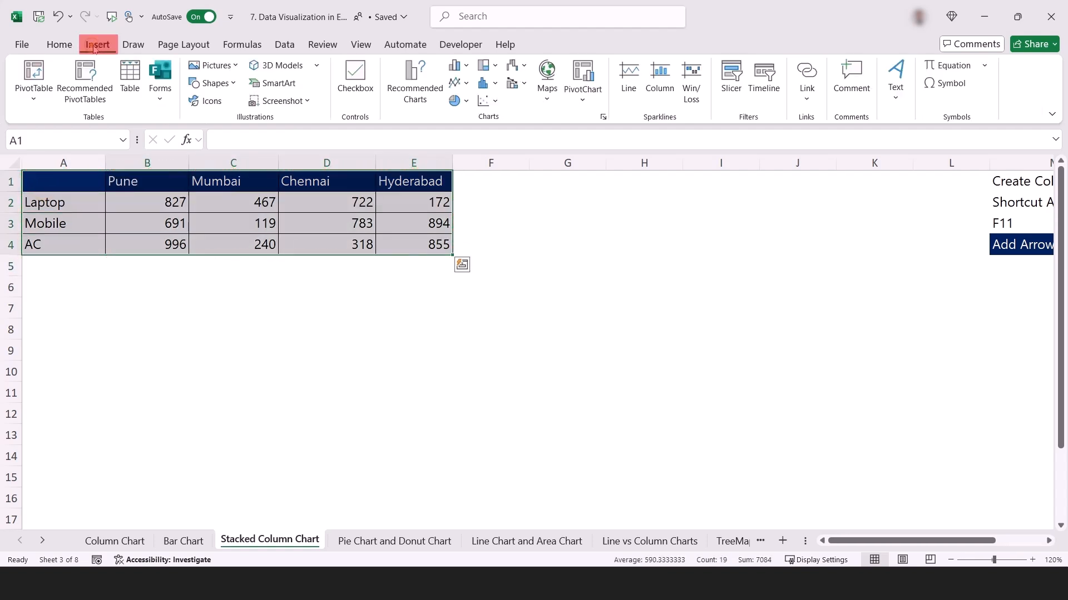
left_click(459, 67)
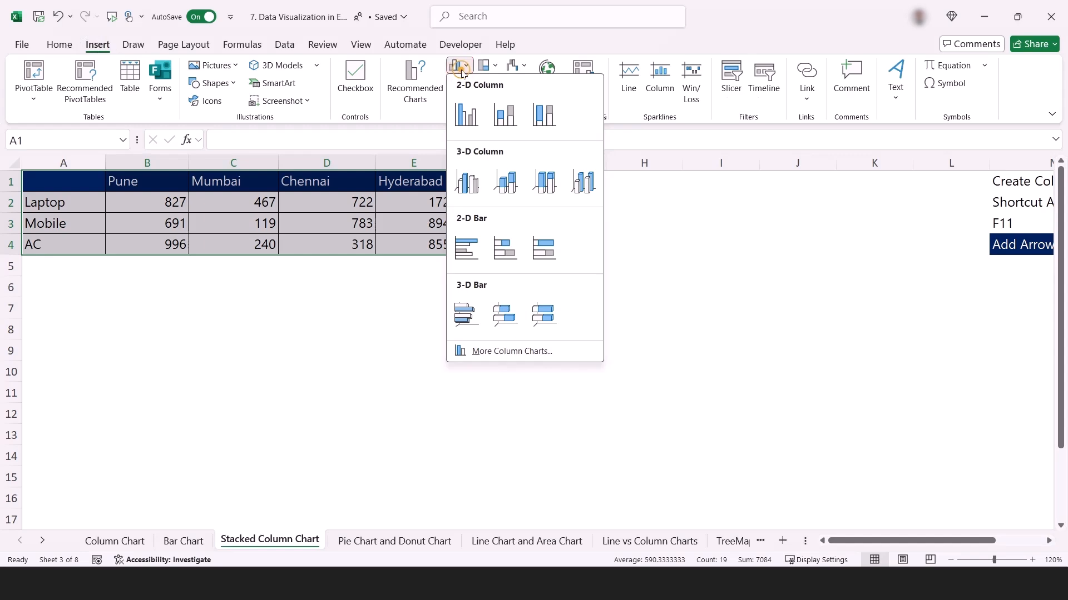
left_click(466, 108)
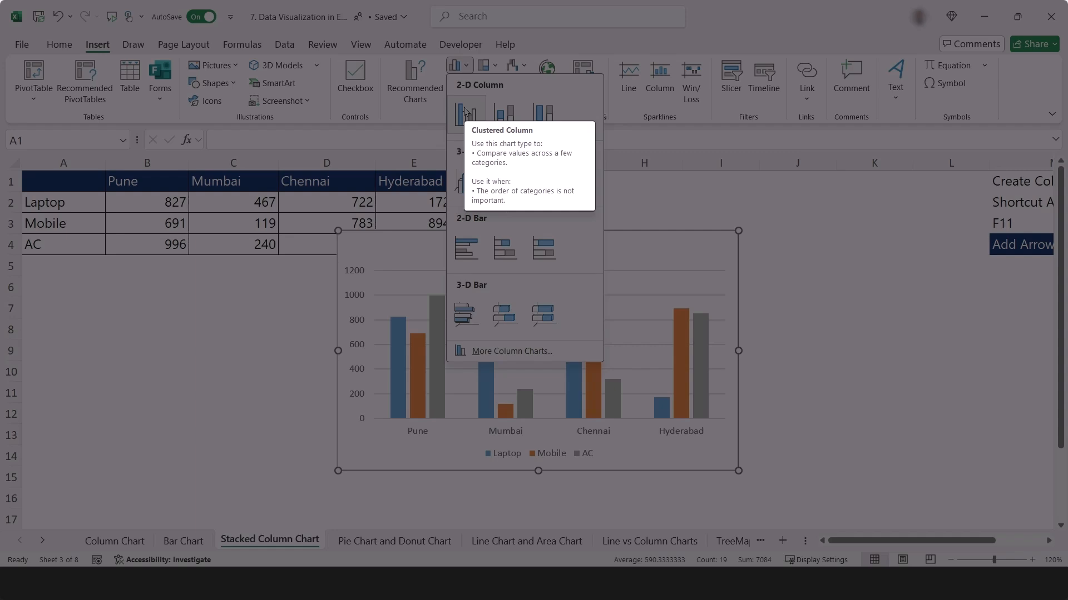
left_click(505, 115)
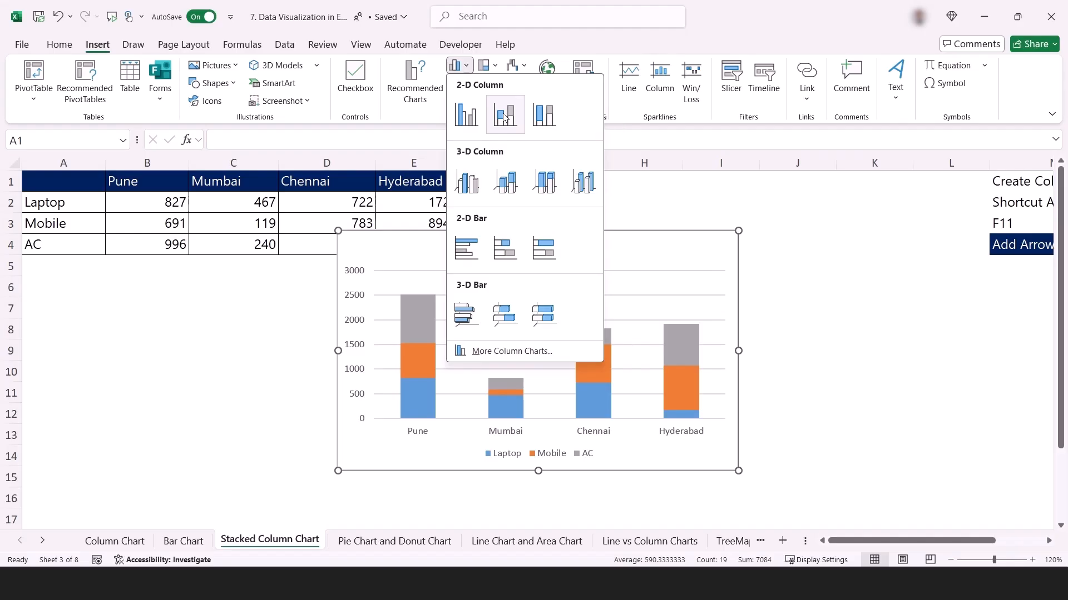
left_click(505, 115)
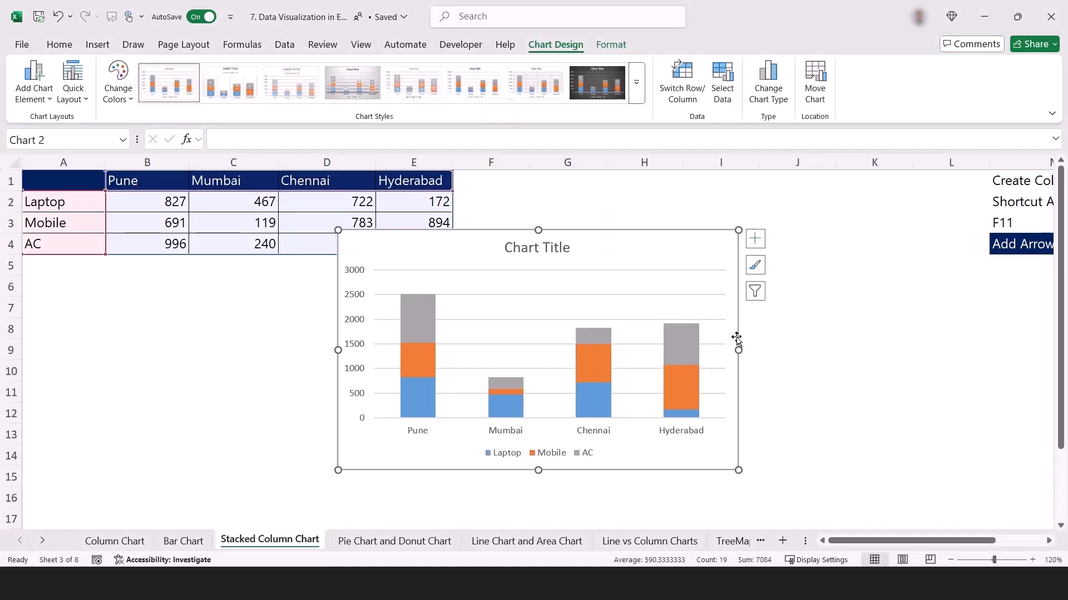
left_click_drag(686, 456, 626, 479)
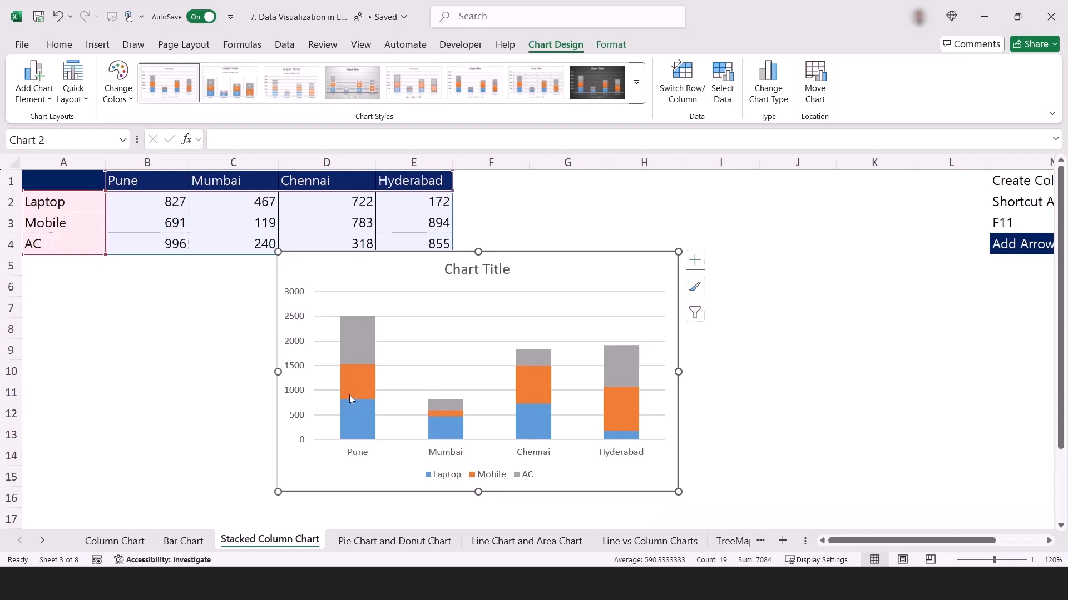
Inspect the AC, Laptop and Mobile segments of the Pune column and the legend in the stacked column chart.
mouse_move(349, 391)
left_click(354, 340)
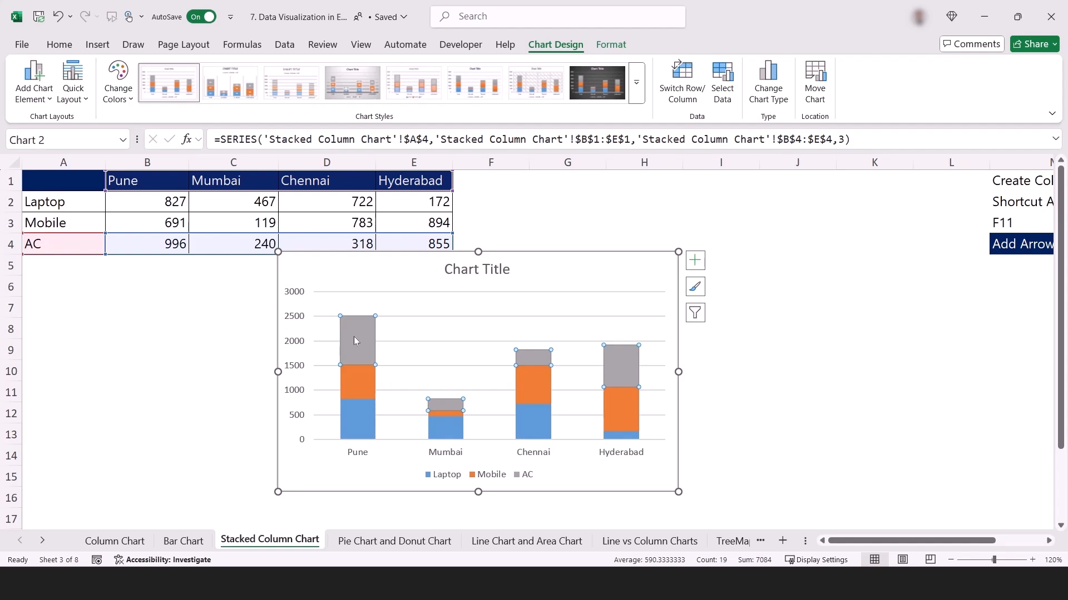
left_click(364, 418)
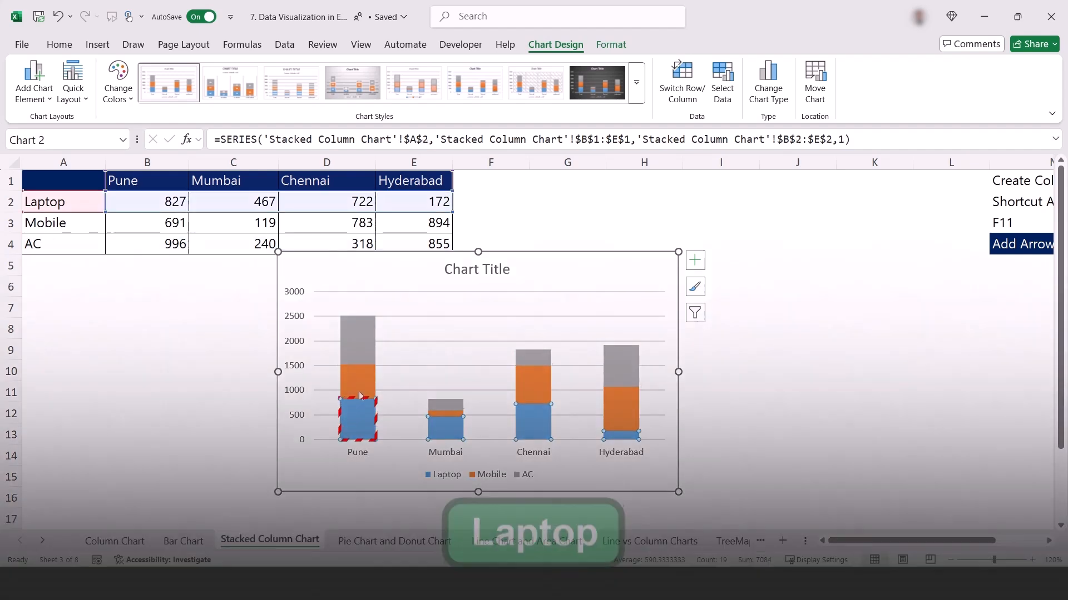
left_click(359, 396)
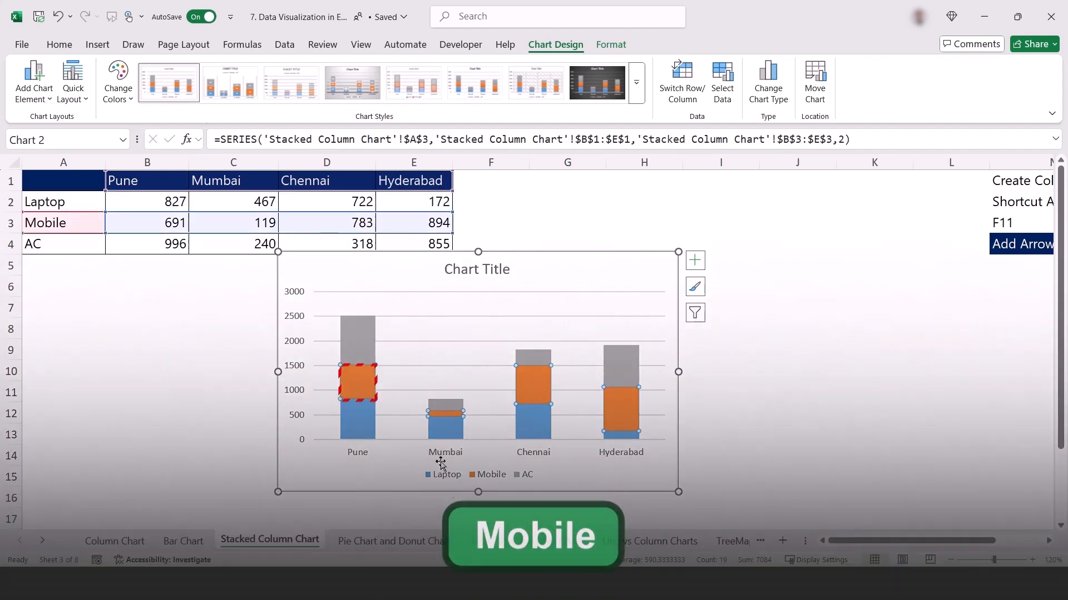
left_click(449, 478)
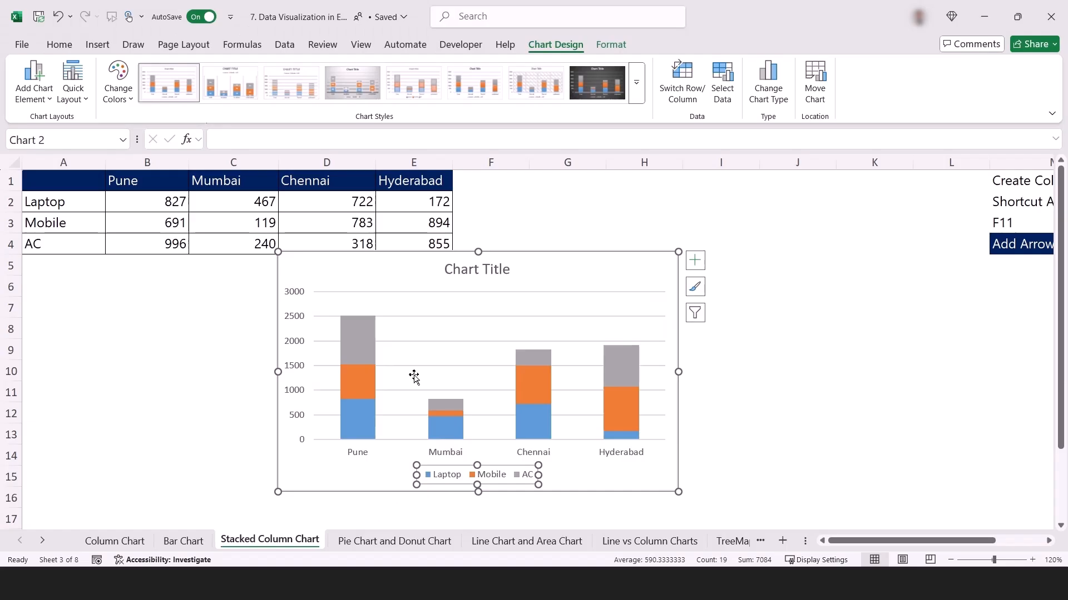
Add data labels to the stacked column chart and delete the chart.
left_click(694, 269)
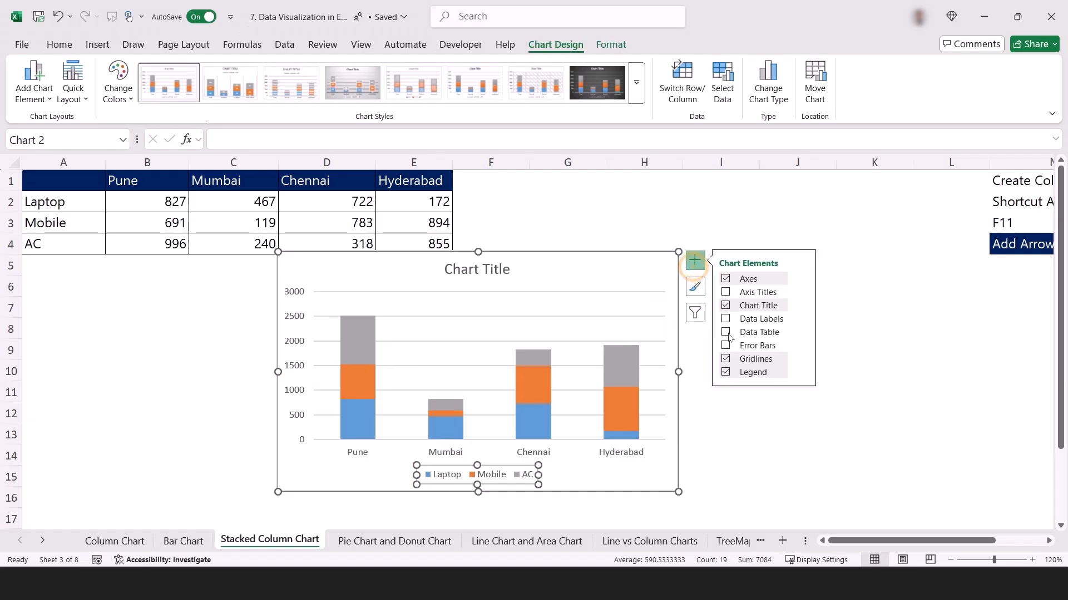
left_click(725, 320)
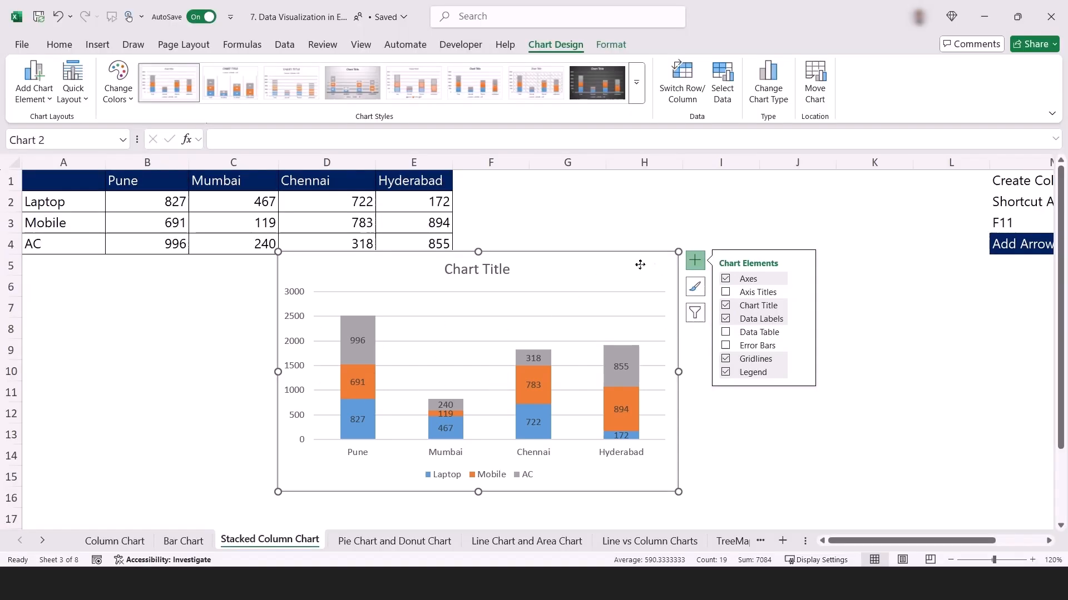
left_click_drag(634, 260, 511, 234)
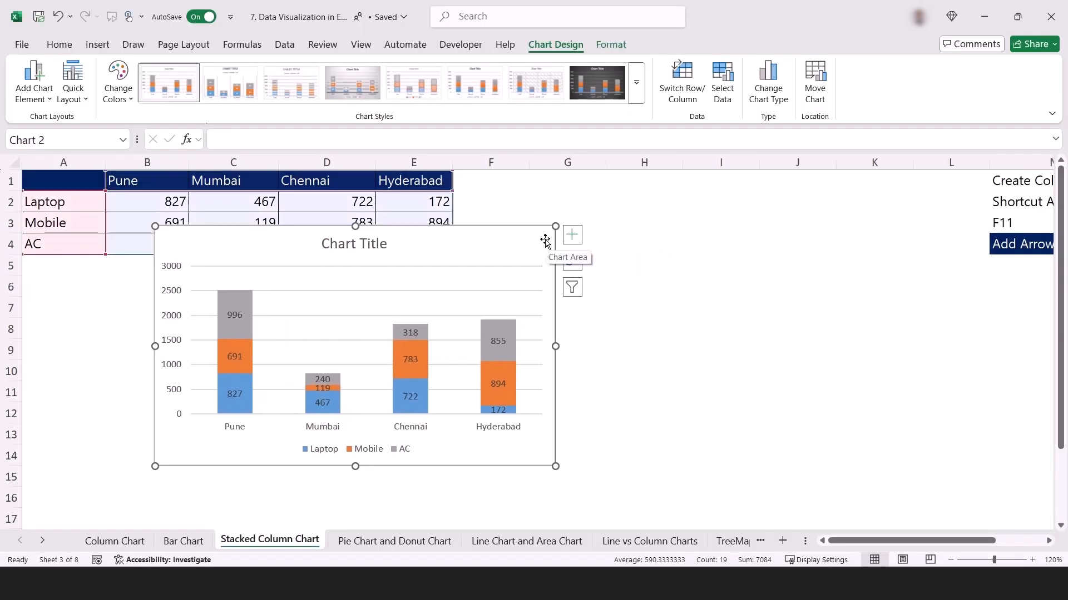
key("Delete")
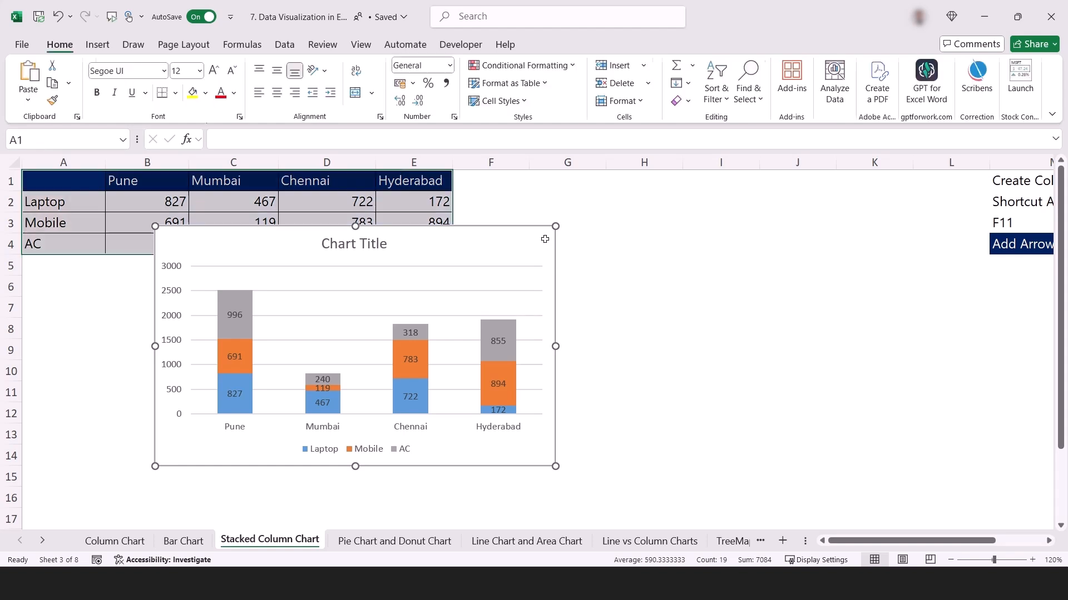
Insert a 2-D clustered column chart from the full table A1:E4 and enlarge it.
left_click_drag(66, 190, 405, 238)
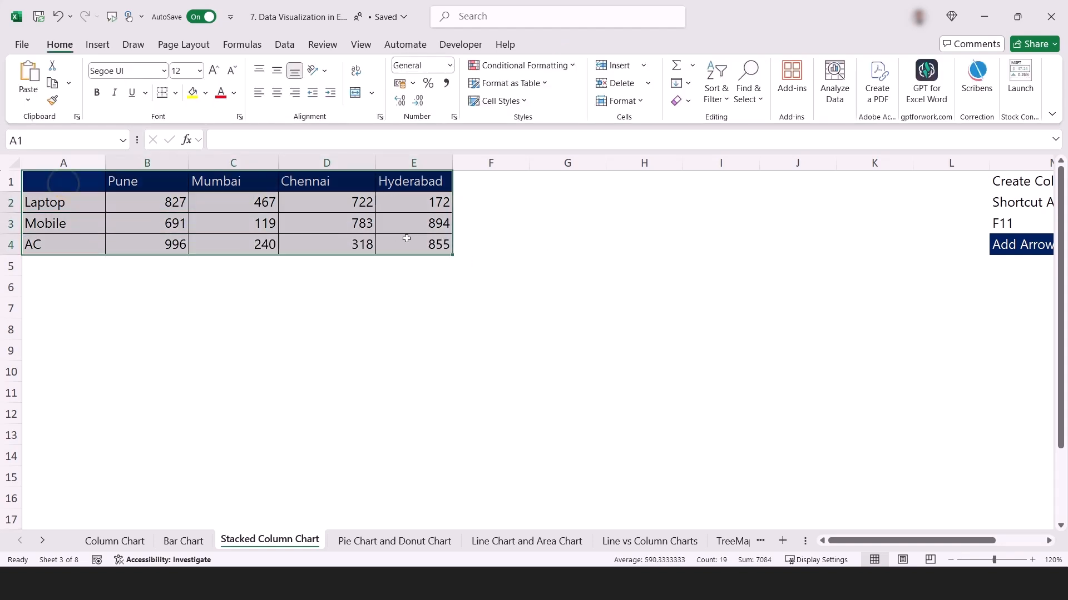
left_click(97, 44)
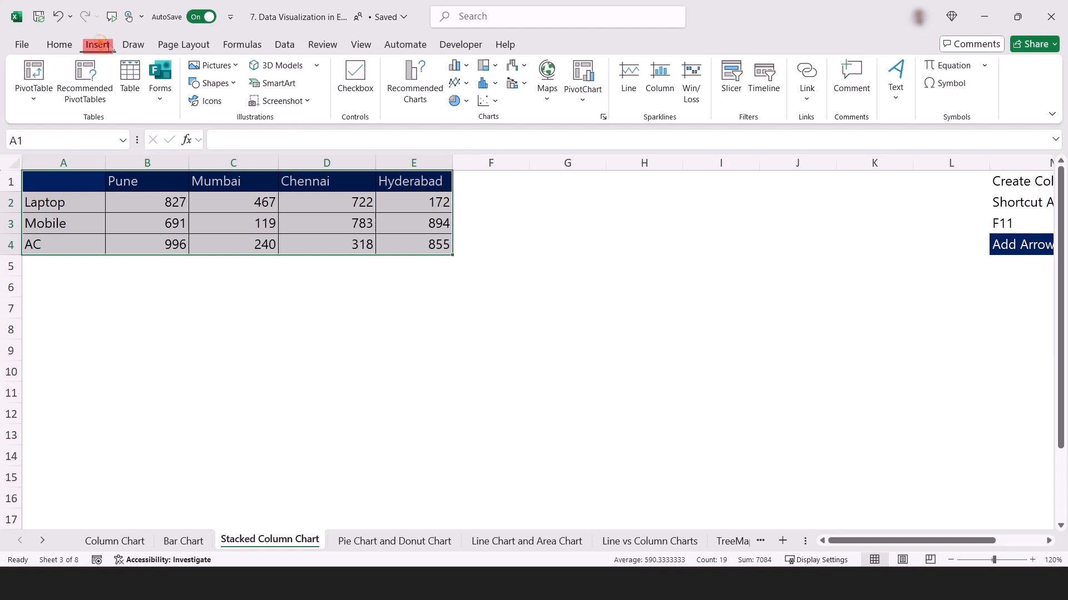
left_click(457, 65)
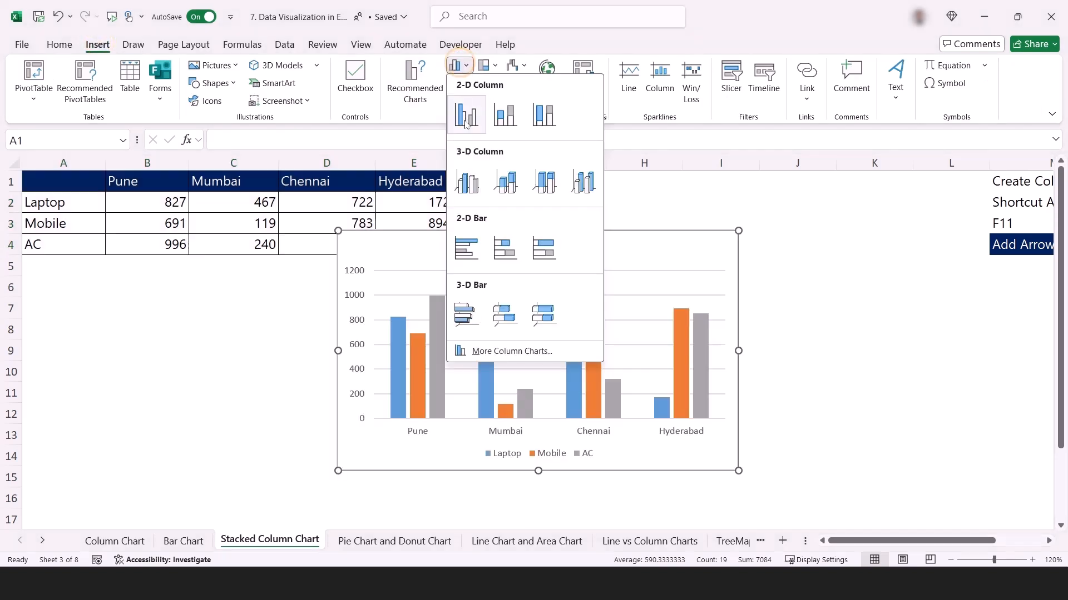
left_click(466, 117)
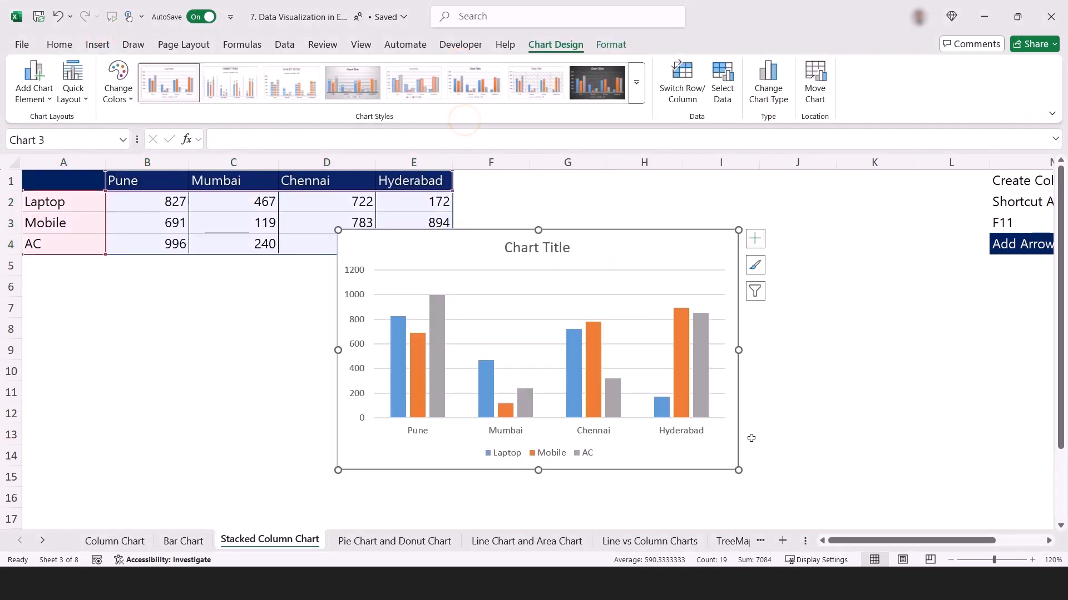
left_click_drag(740, 470, 841, 483)
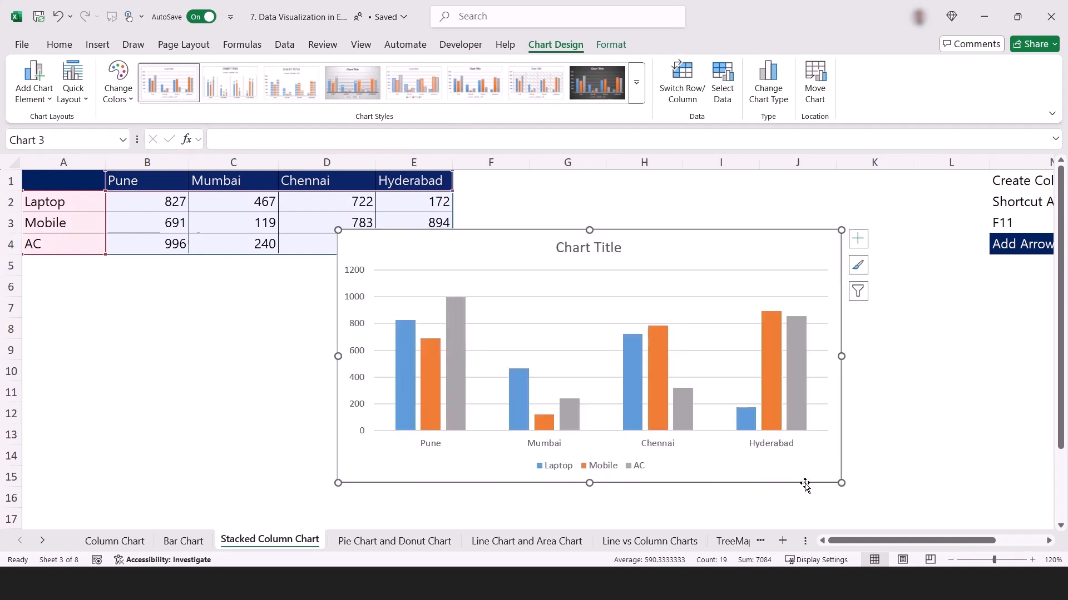
Widen the clustered column chart and examine its Laptop, Mobile and AC columns for Pune and Hyderabad against the legend.
left_click_drag(338, 357, 208, 356)
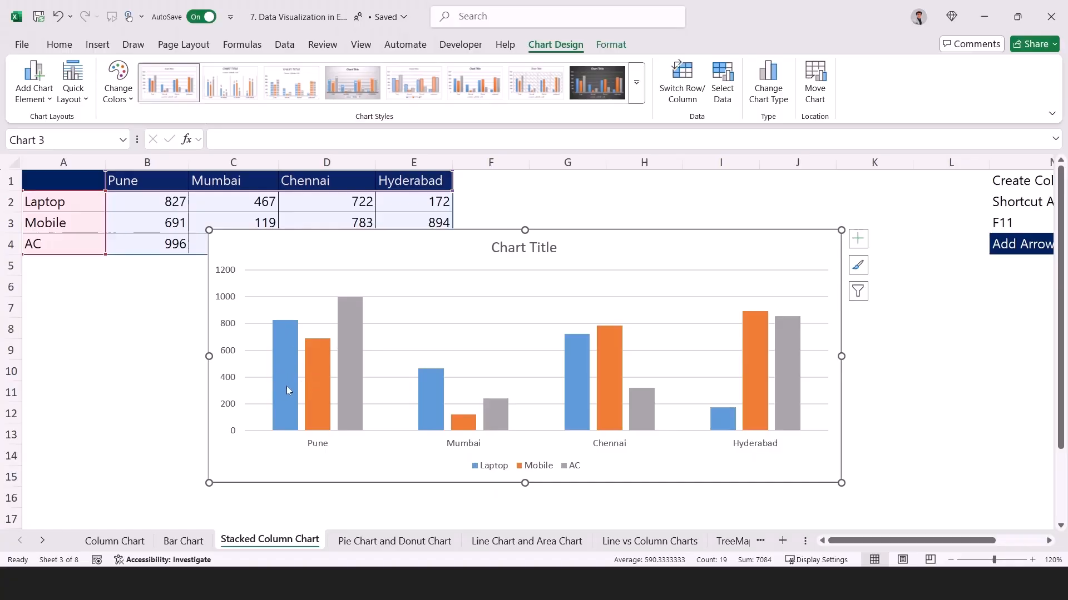
left_click(355, 369)
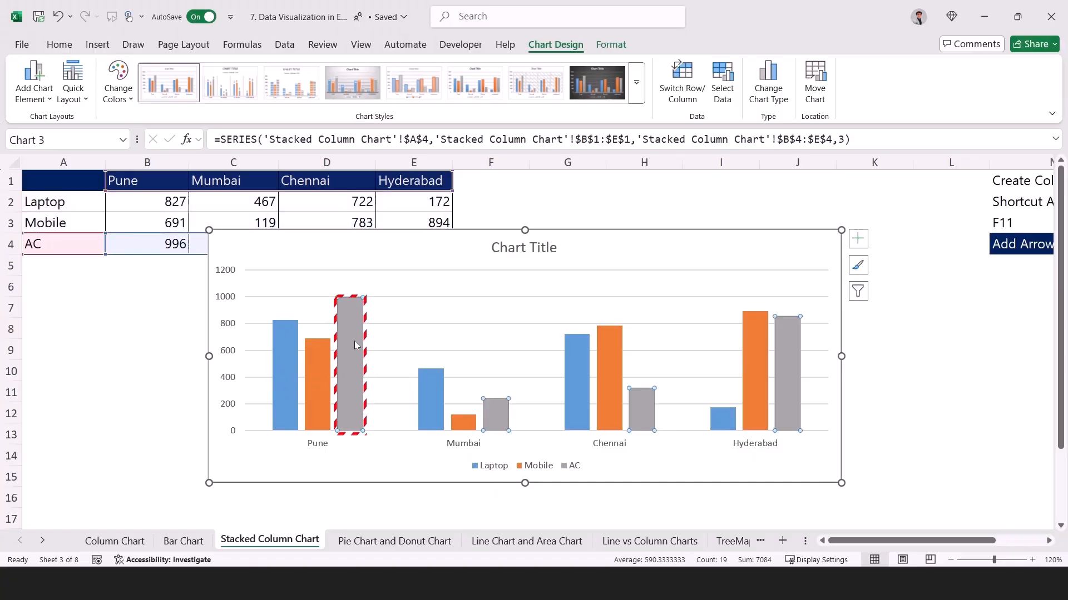
left_click(560, 467)
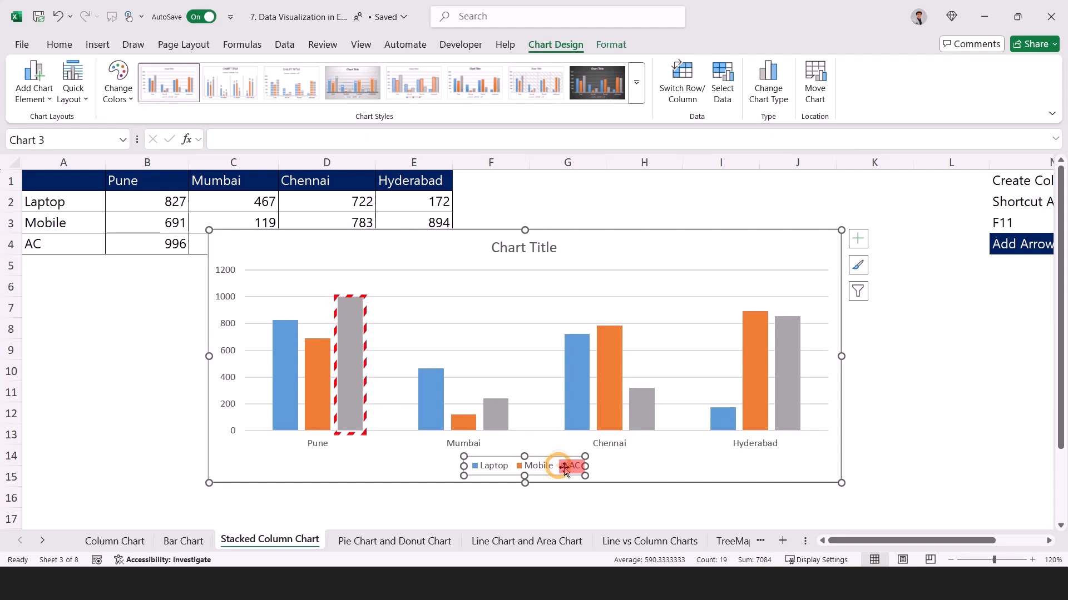
left_click(357, 343)
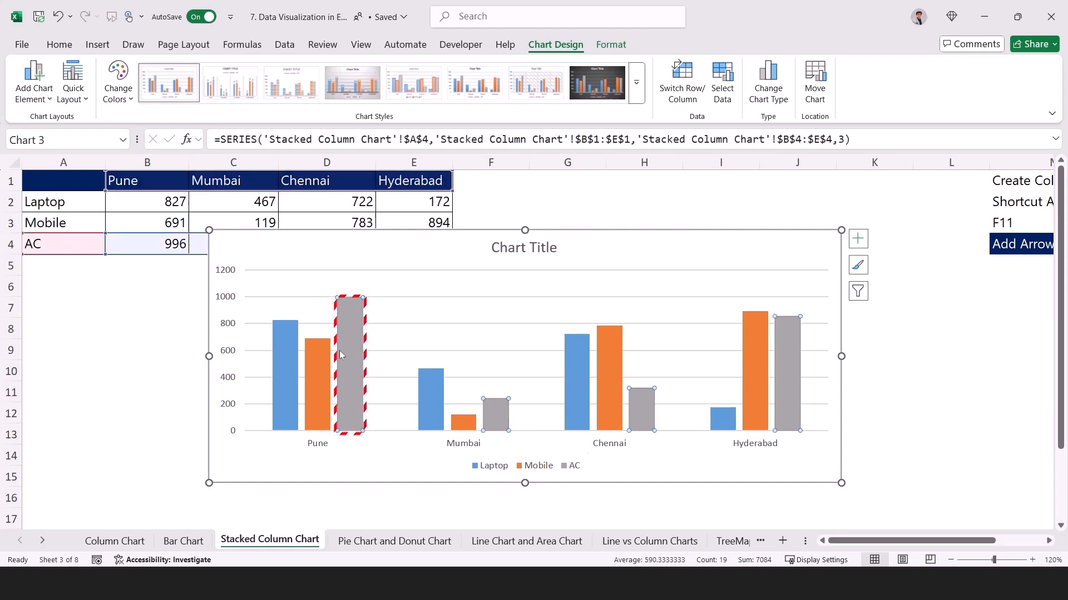
left_click(321, 371)
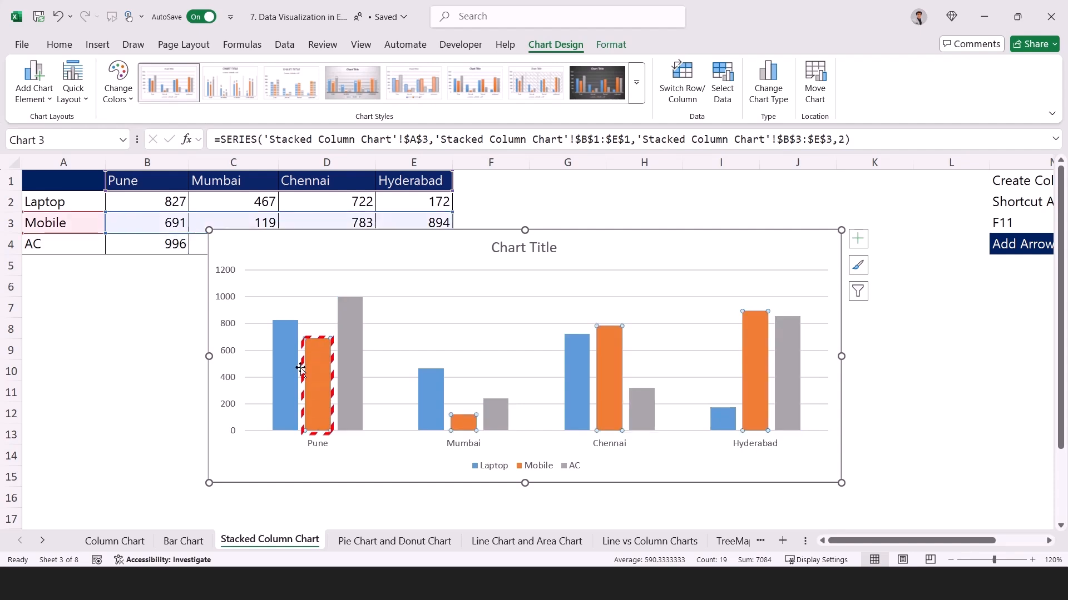
left_click(287, 366)
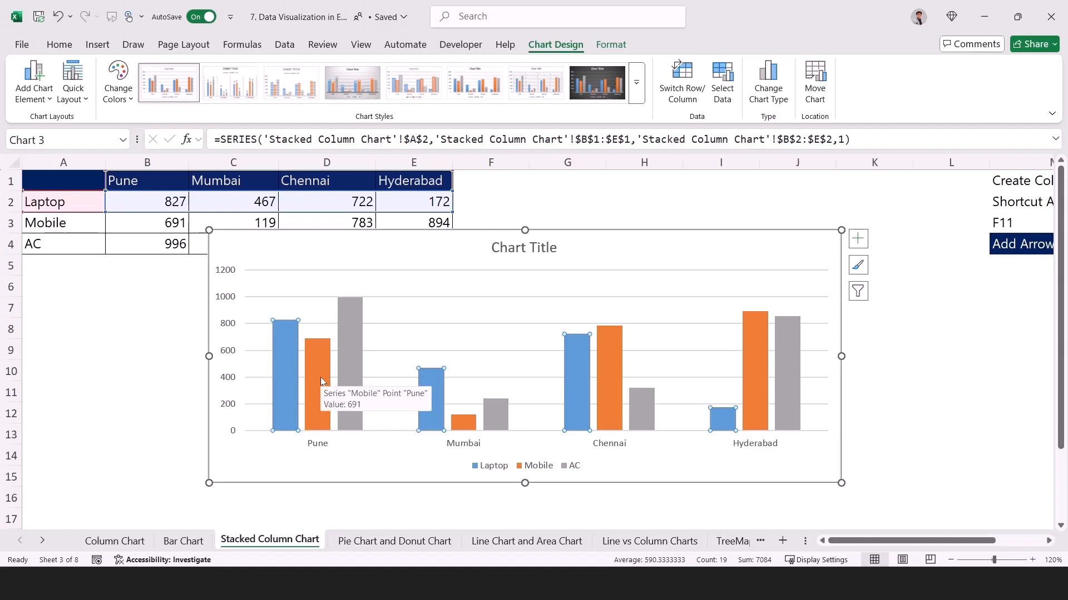
left_click(757, 372)
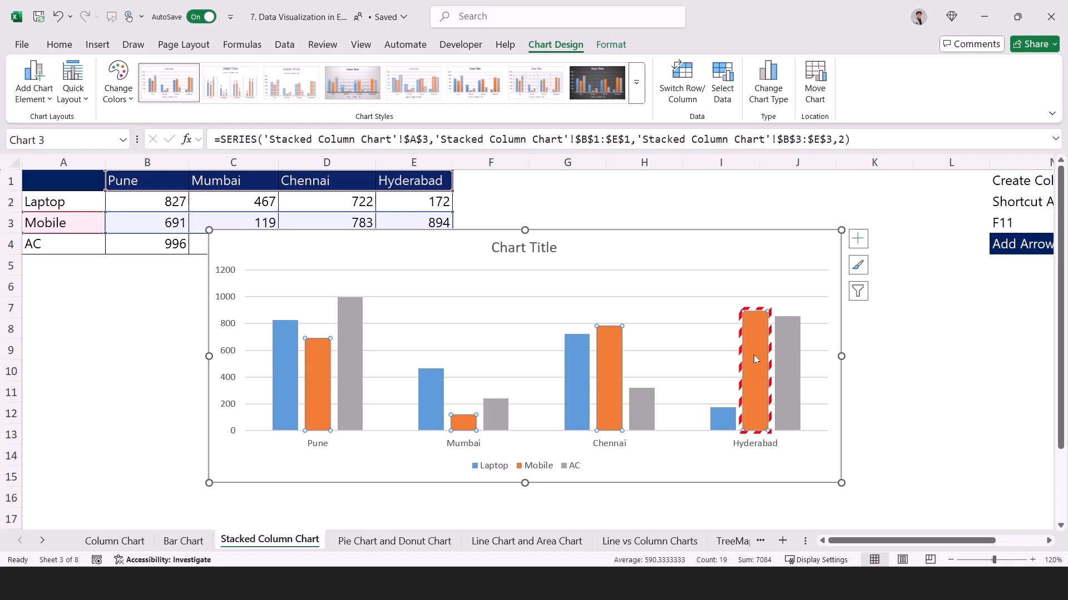
left_click(790, 369)
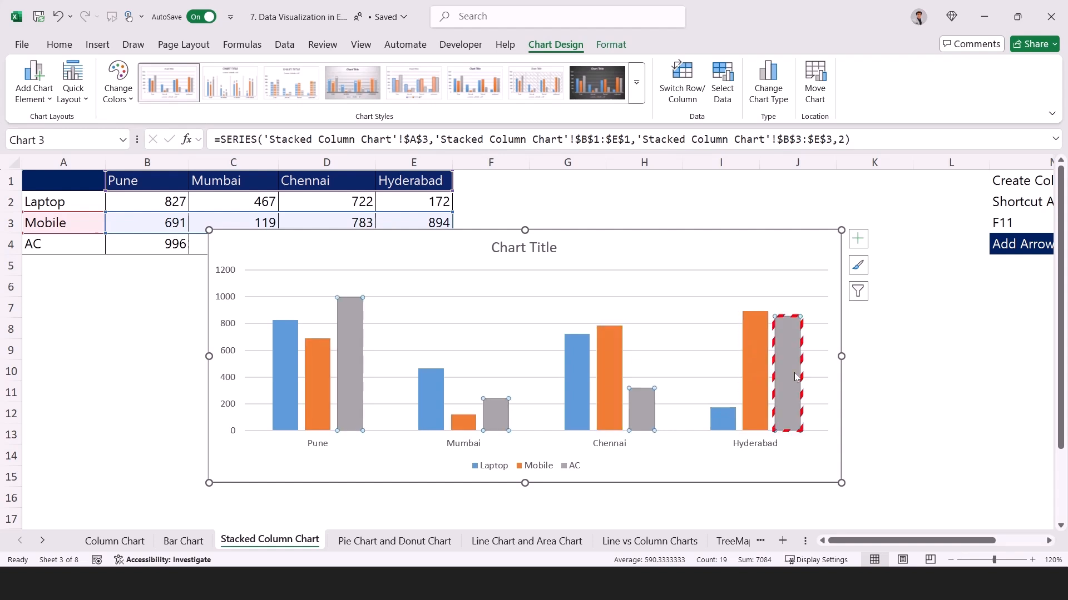
left_click(731, 418)
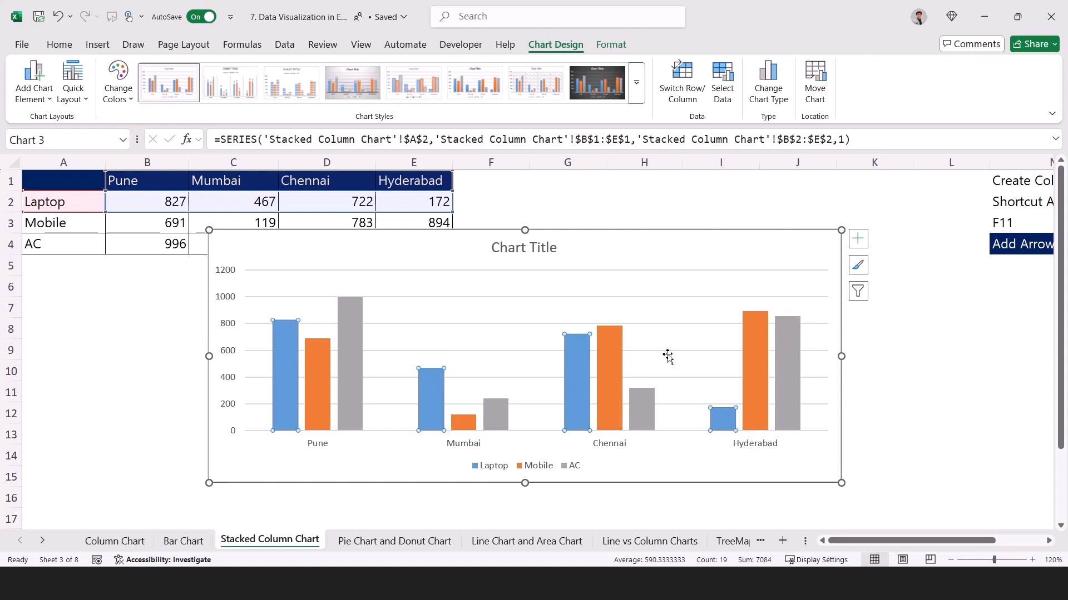
Replace the clustered column chart with a 2-D stacked bar chart from the full table A1:E4 and enlarge it.
left_click_drag(841, 356, 743, 355)
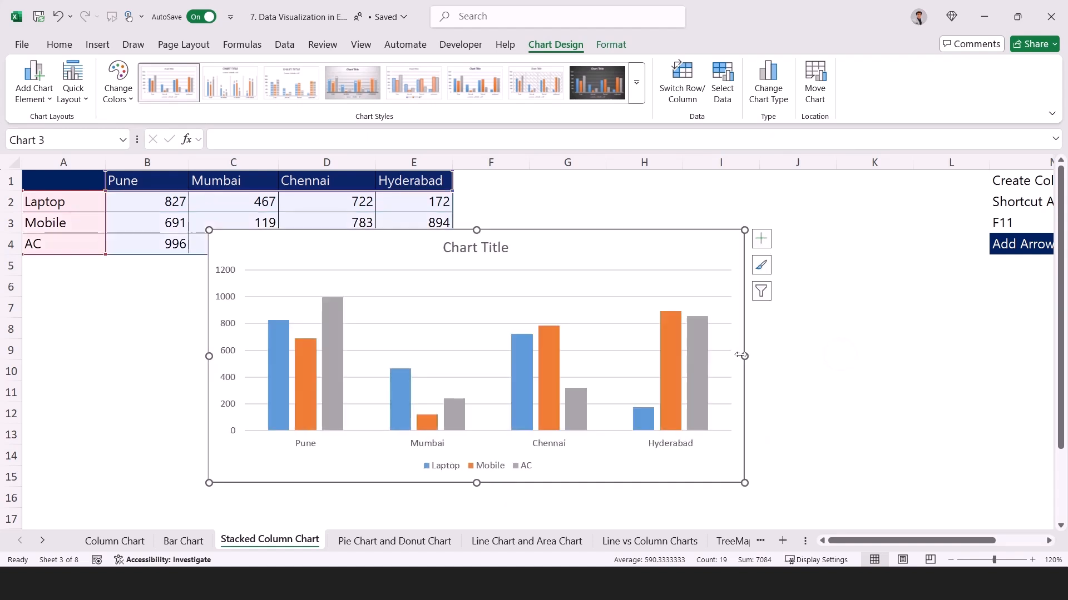
key("Delete")
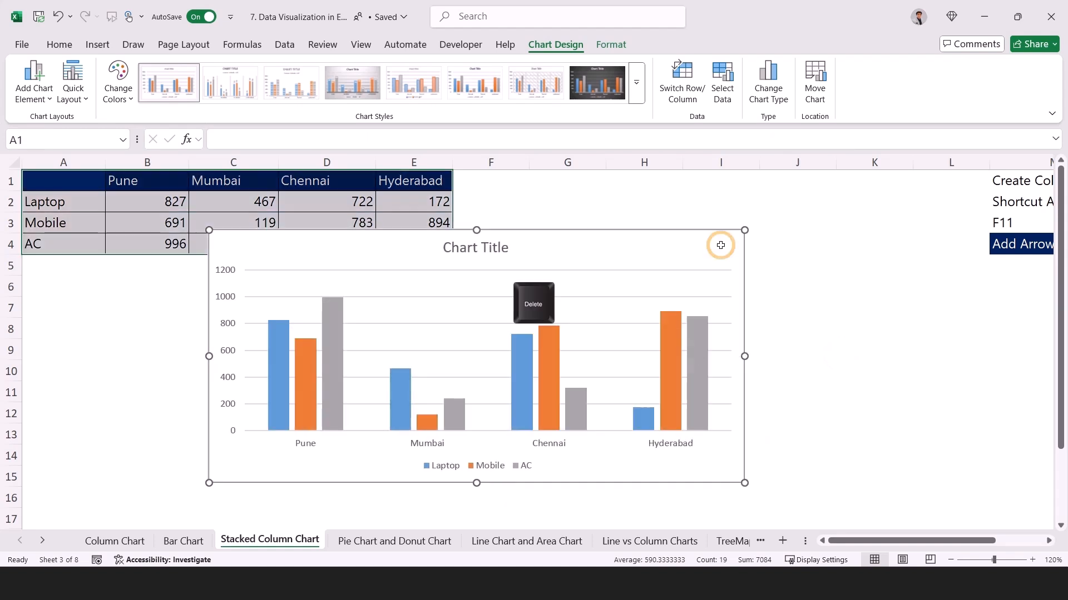
left_click(97, 45)
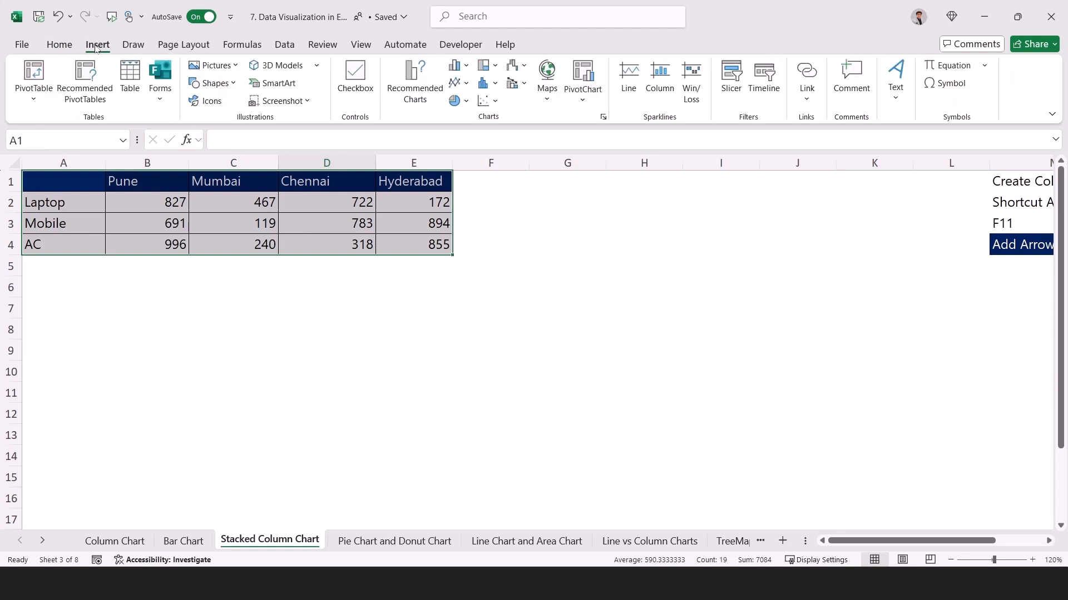
left_click(459, 65)
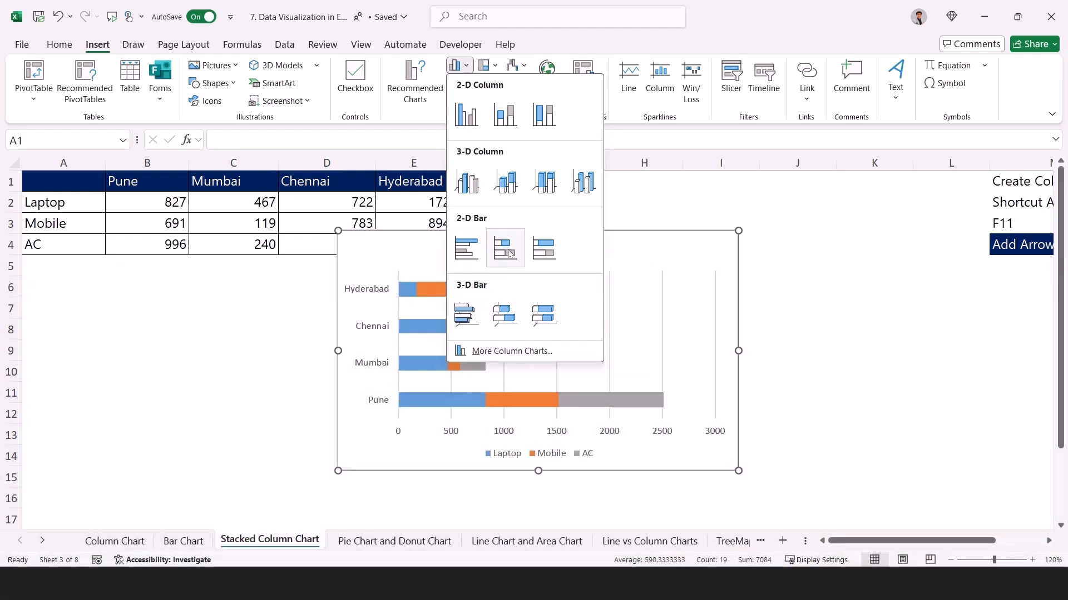
left_click(513, 250)
left_click_drag(740, 467, 778, 499)
left_click_drag(558, 230, 559, 202)
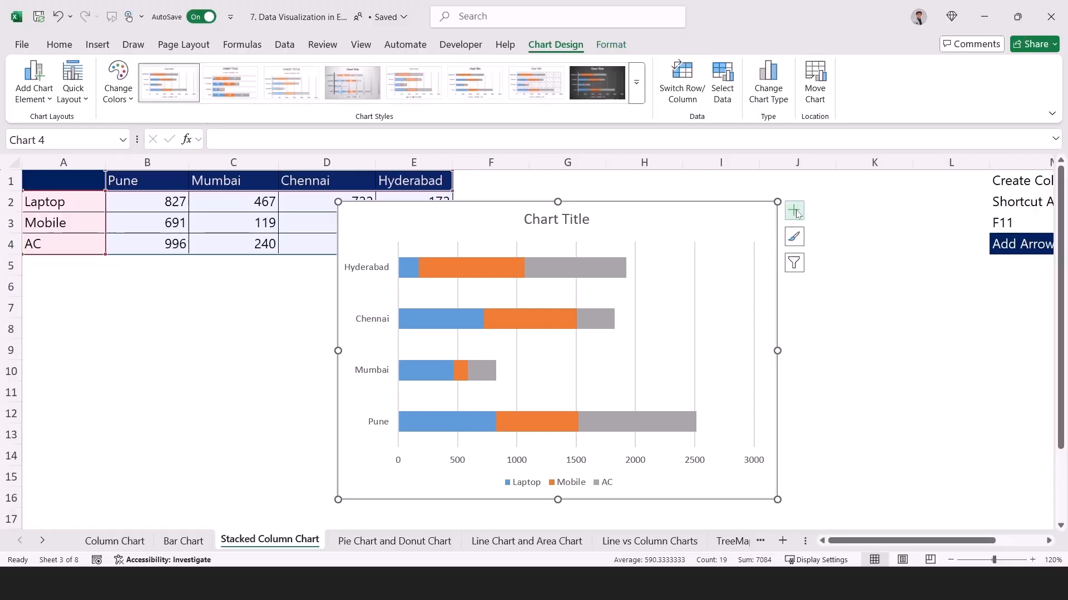
Add data labels to the stacked bar chart and apply the Colorful palette starting with orange, yellow and green.
left_click(795, 209)
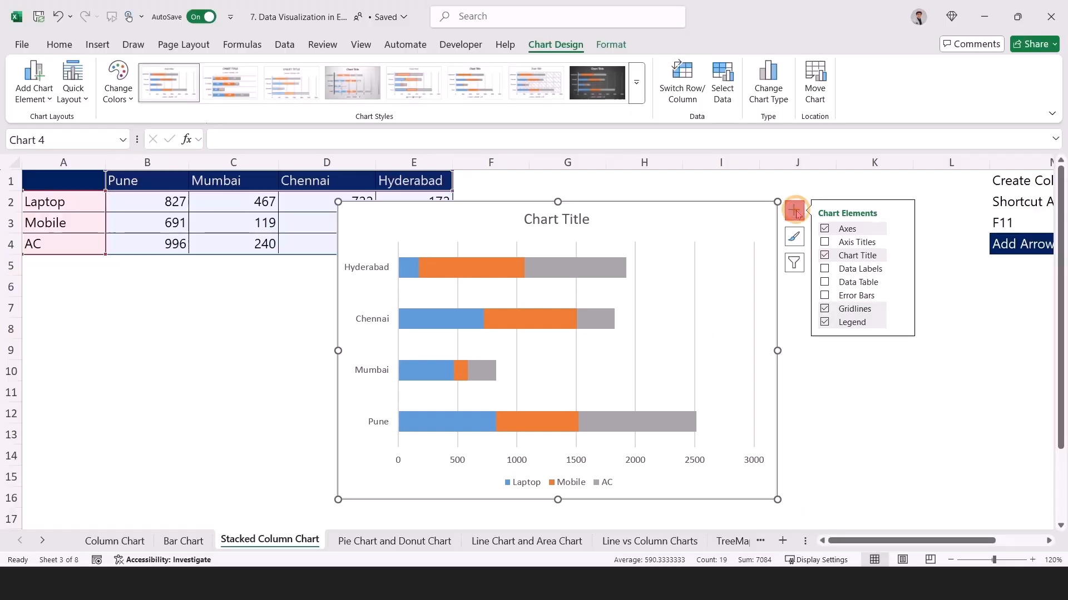
left_click(825, 269)
left_click(794, 237)
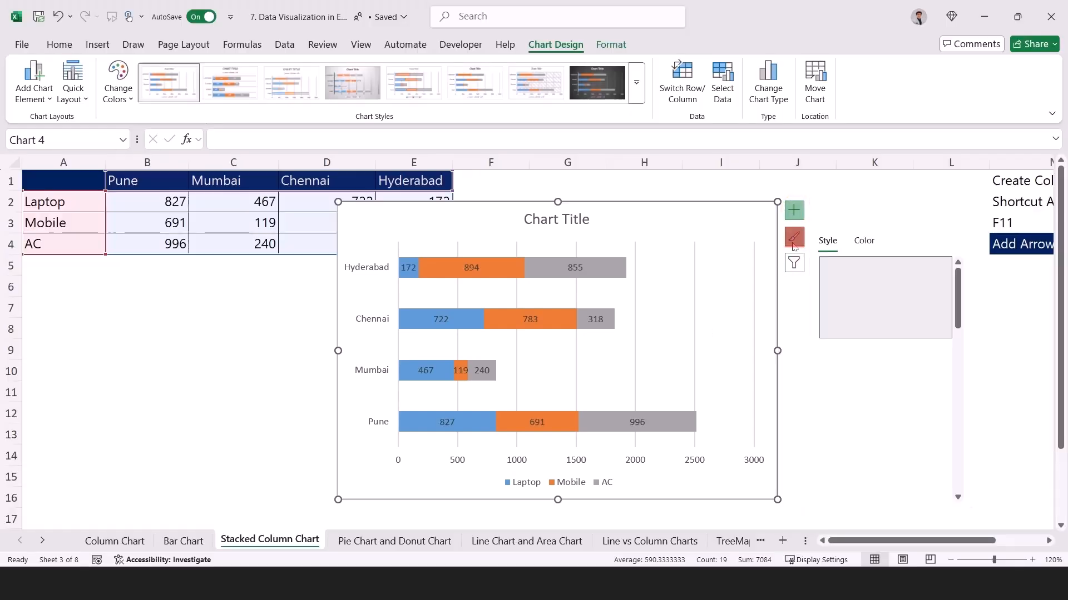
left_click(865, 241)
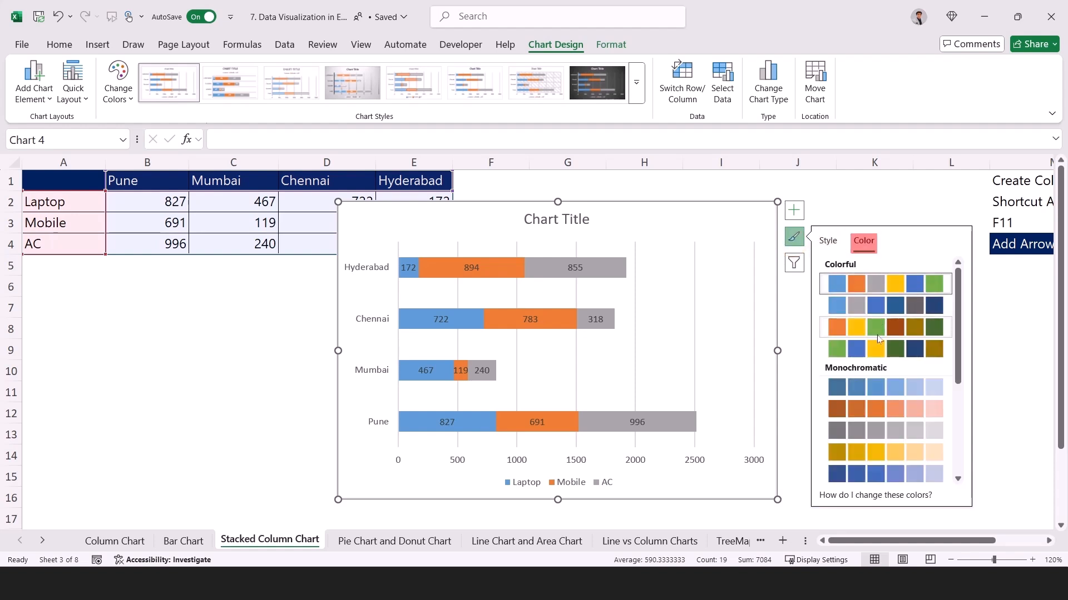
left_click(878, 338)
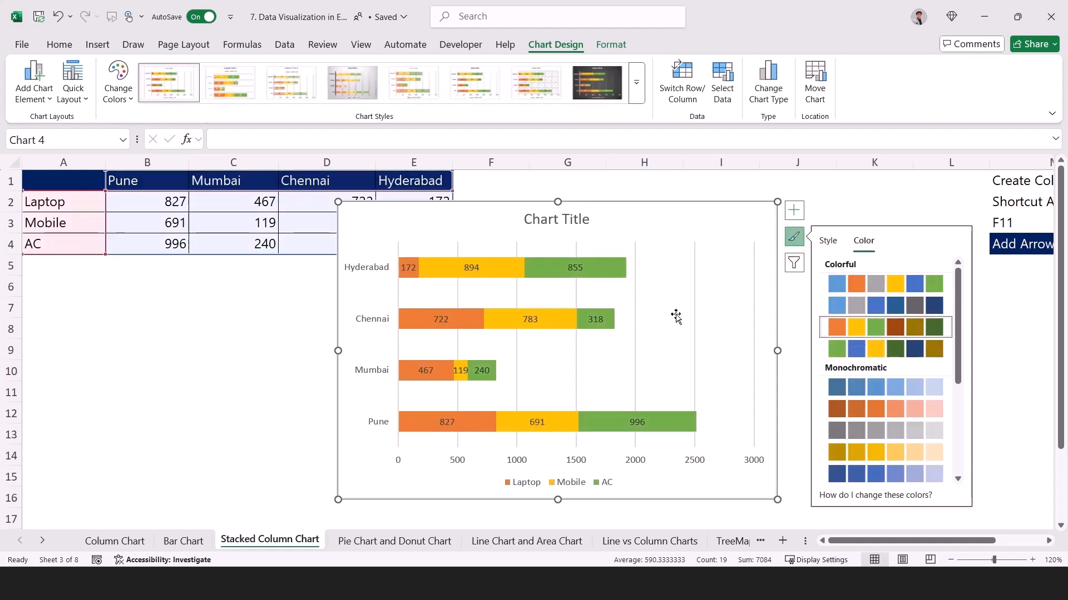
left_click(694, 310)
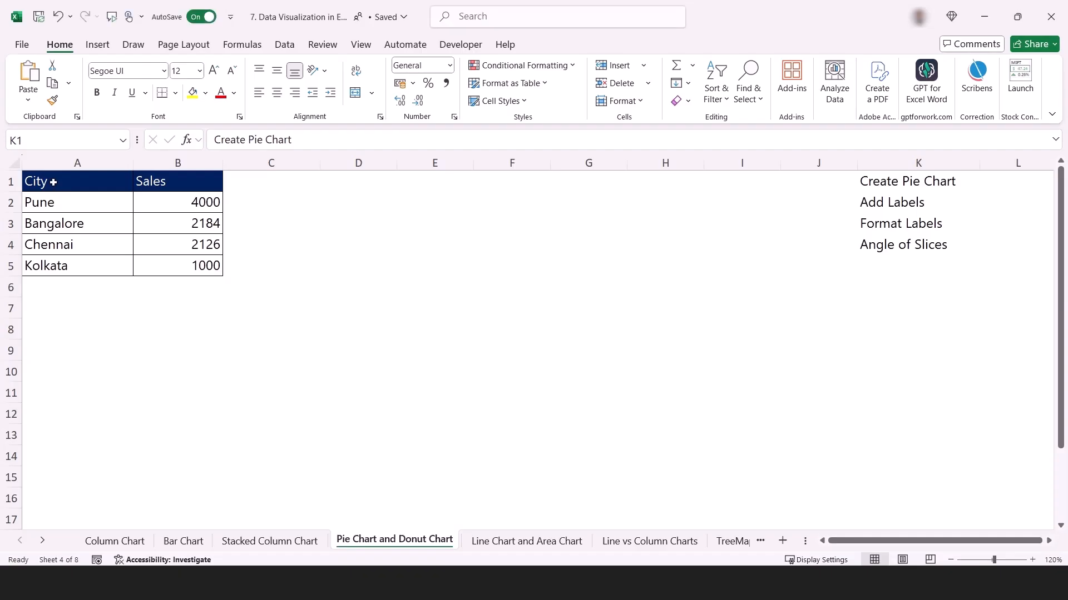
Examine the City and Sales columns on the Pie Chart and Donut Chart sheet, comparing the Pune and Kolkata rows.
mouse_move(53, 182)
left_mouse_down()
mouse_move(124, 256)
mouse_move(119, 265)
left_mouse_up()
left_click_drag(183, 181, 189, 262)
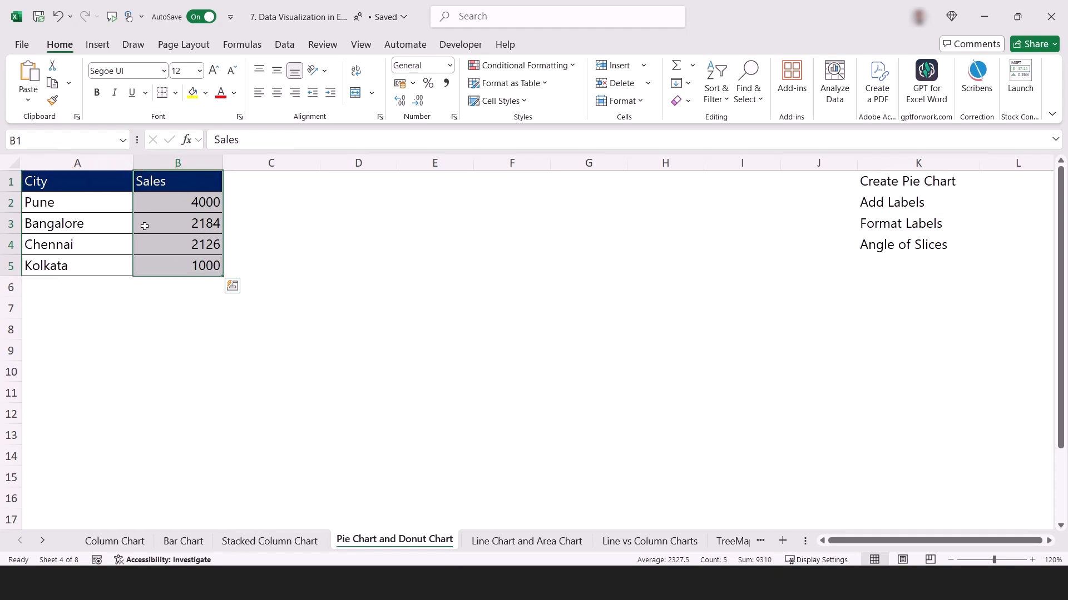
left_click_drag(31, 202, 157, 205)
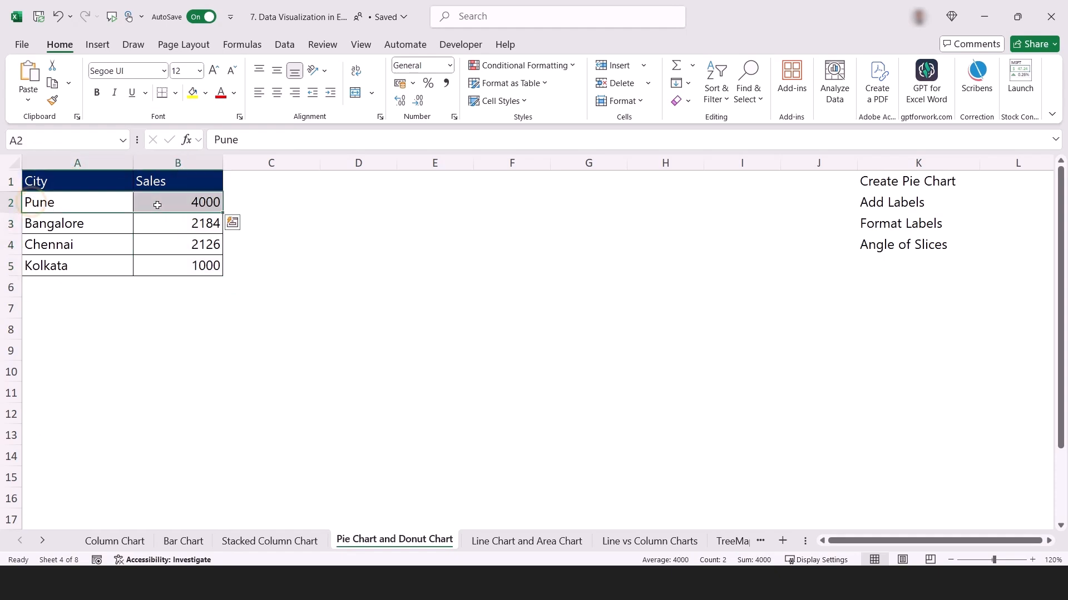
left_click_drag(72, 202, 177, 203)
key("ctrl+c")
left_click_drag(58, 267, 182, 269)
key("ctrl+c")
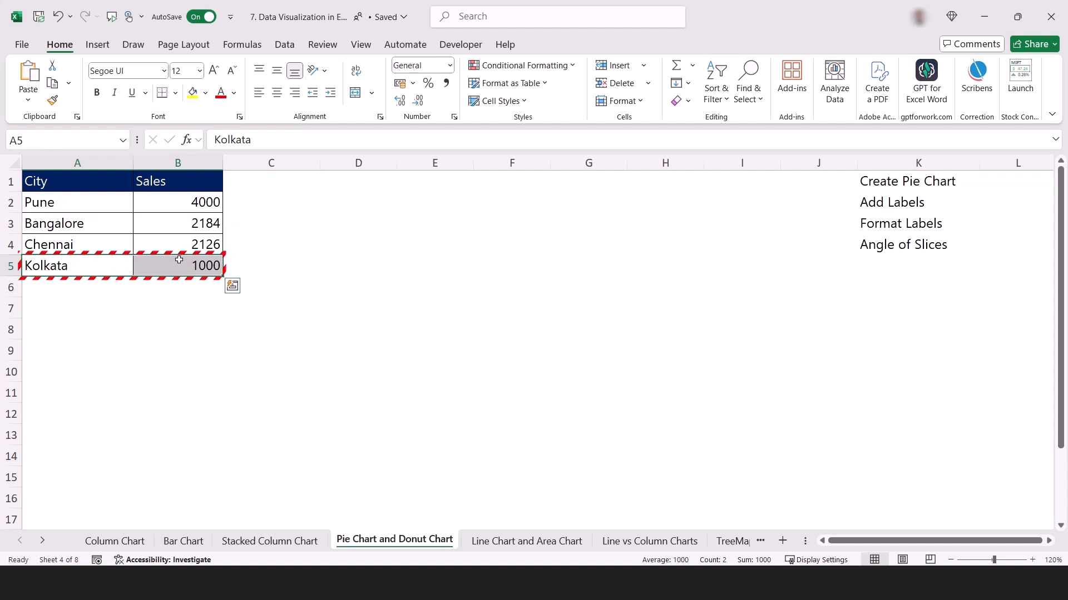
key("Escape")
left_click_drag(70, 206, 165, 207)
key("ctrl+c")
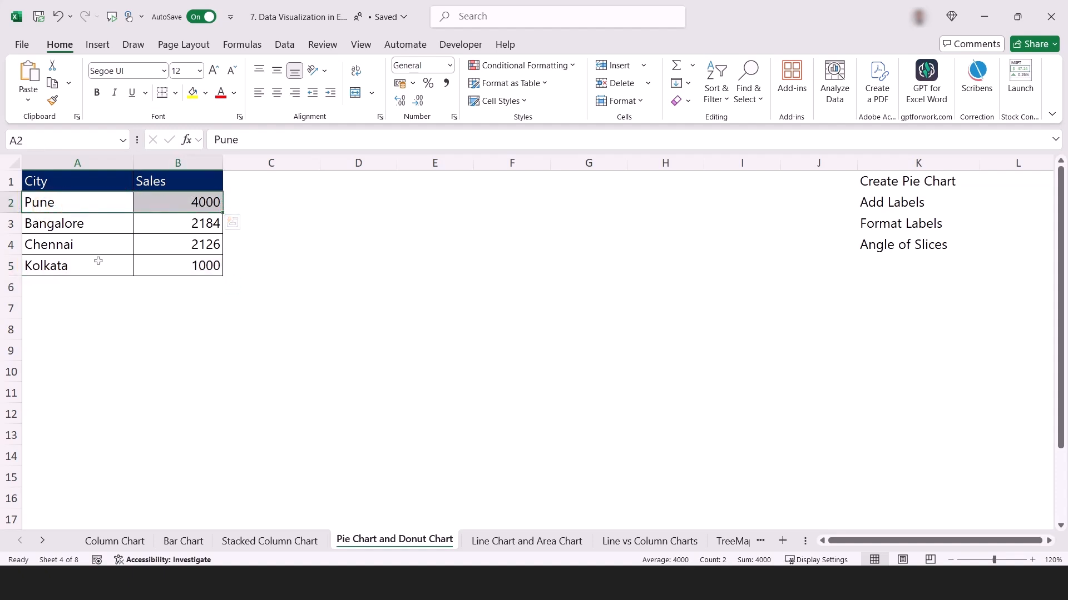
left_click_drag(98, 262, 174, 266)
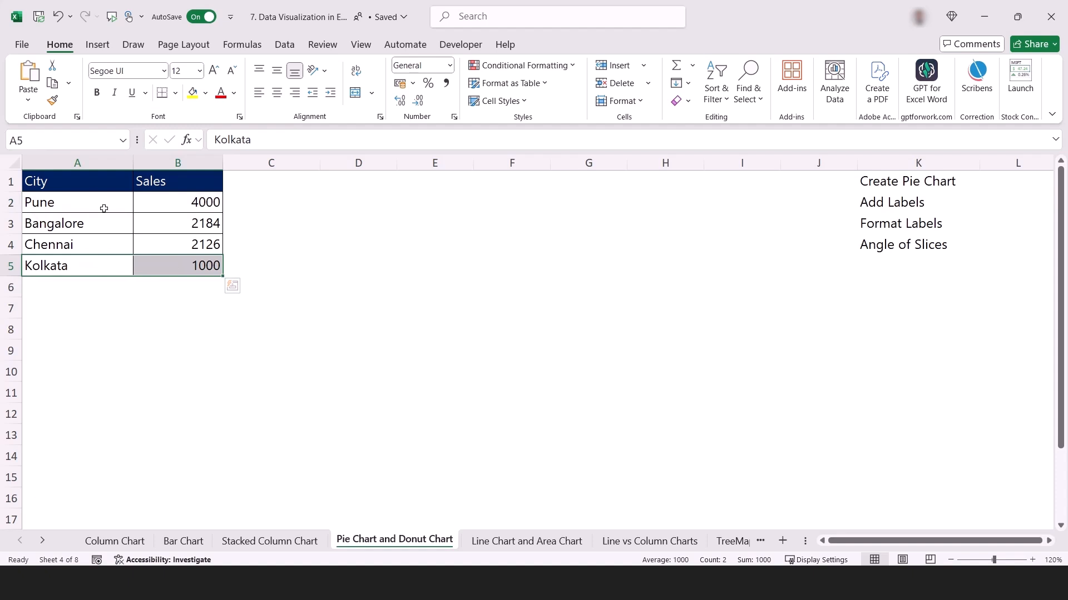
Insert a 2-D pie chart from the City and Sales table A1:B5, narrow it slightly and position it beside the table.
left_click_drag(89, 186, 186, 274)
key("ctrl+c")
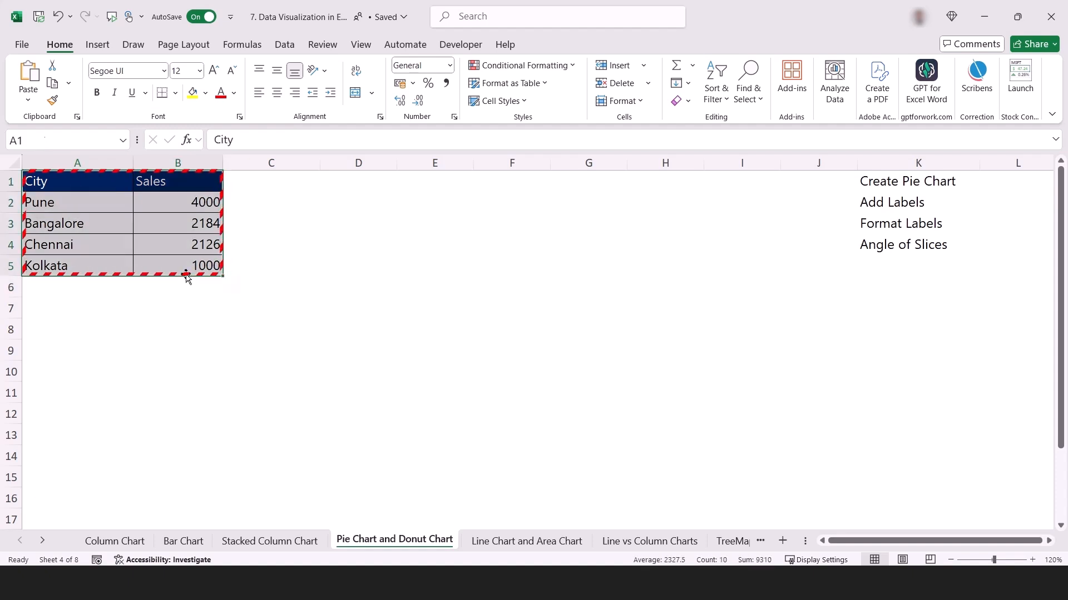
left_click(97, 44)
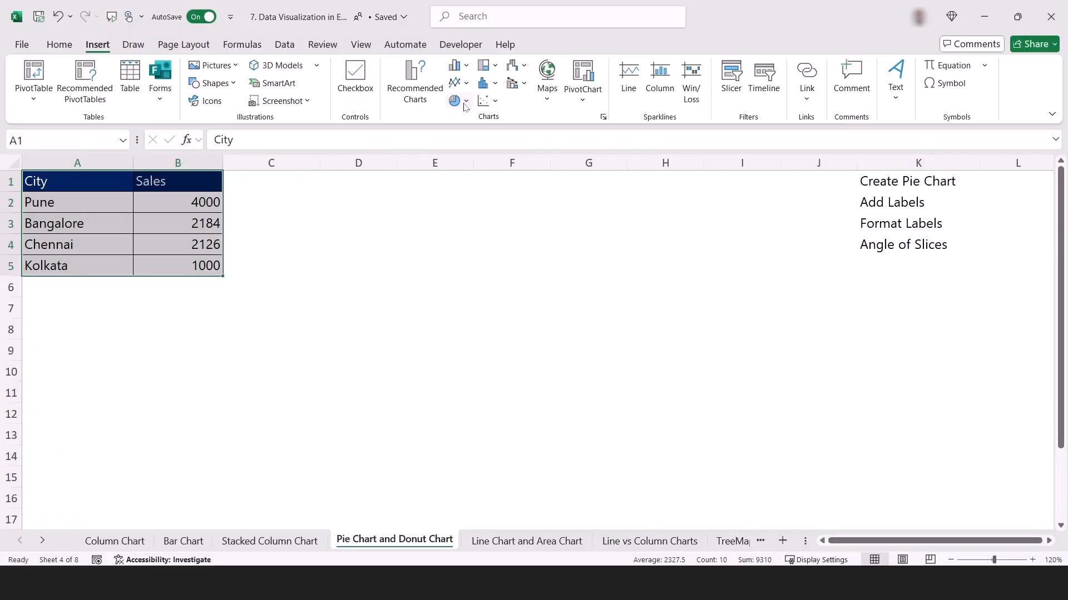
left_click(466, 103)
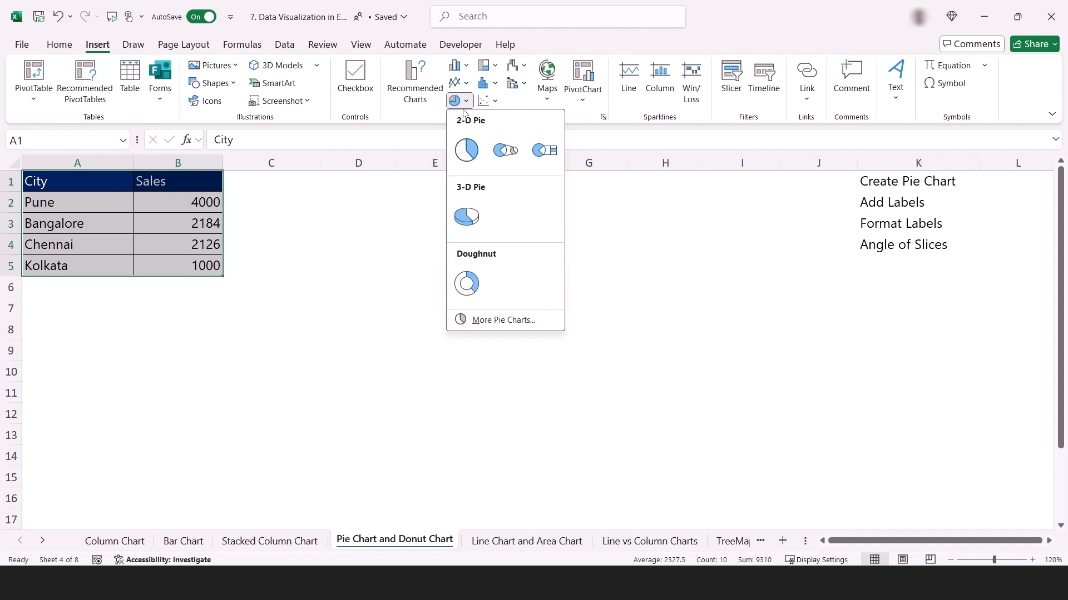
left_click(466, 155)
left_click_drag(738, 230, 698, 230)
left_click_drag(653, 275, 612, 268)
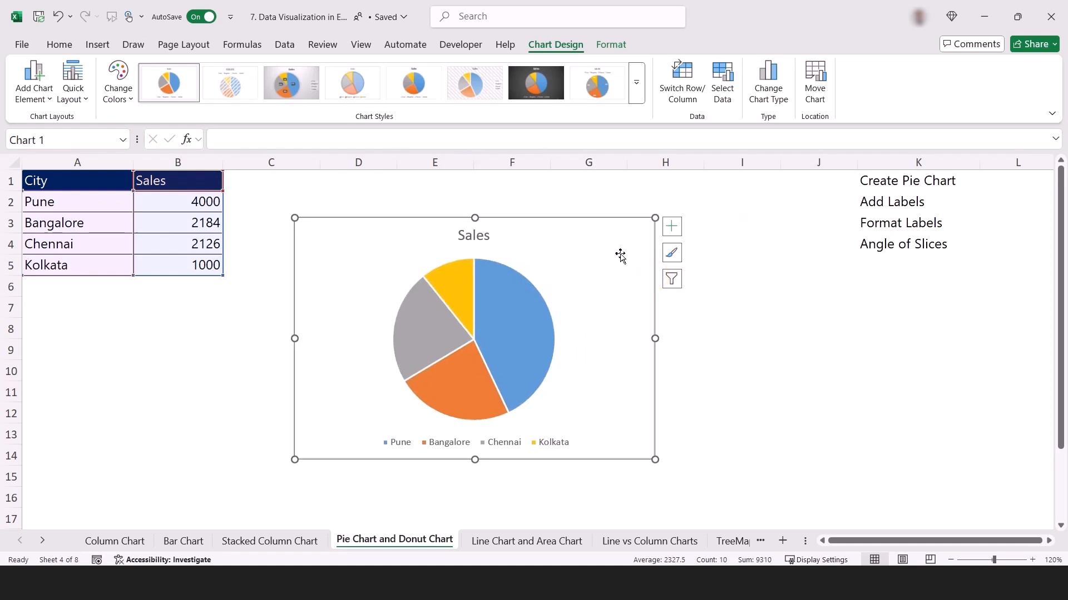
Examine the Pune, Kolkata, Chennai and Bangalore slices of the Sales pie chart against the legend colors.
mouse_move(508, 339)
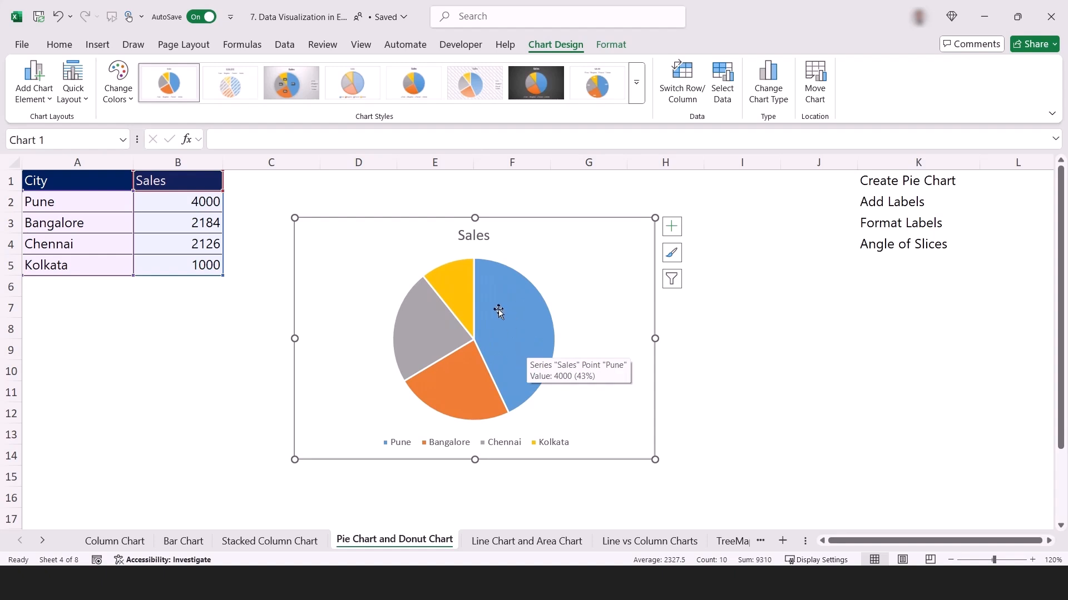
left_click(460, 283)
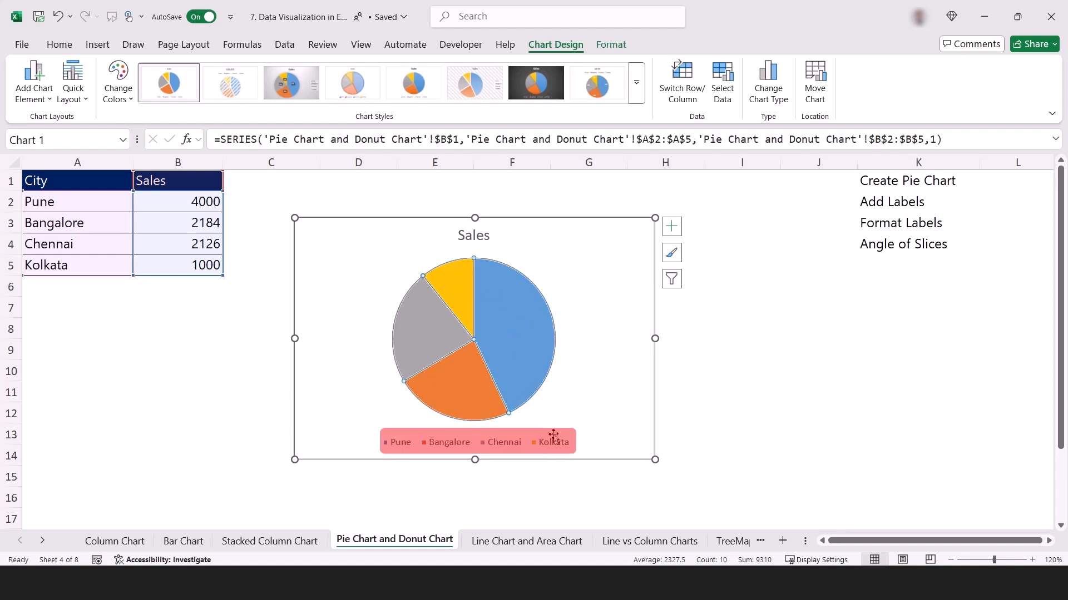
left_click(417, 336)
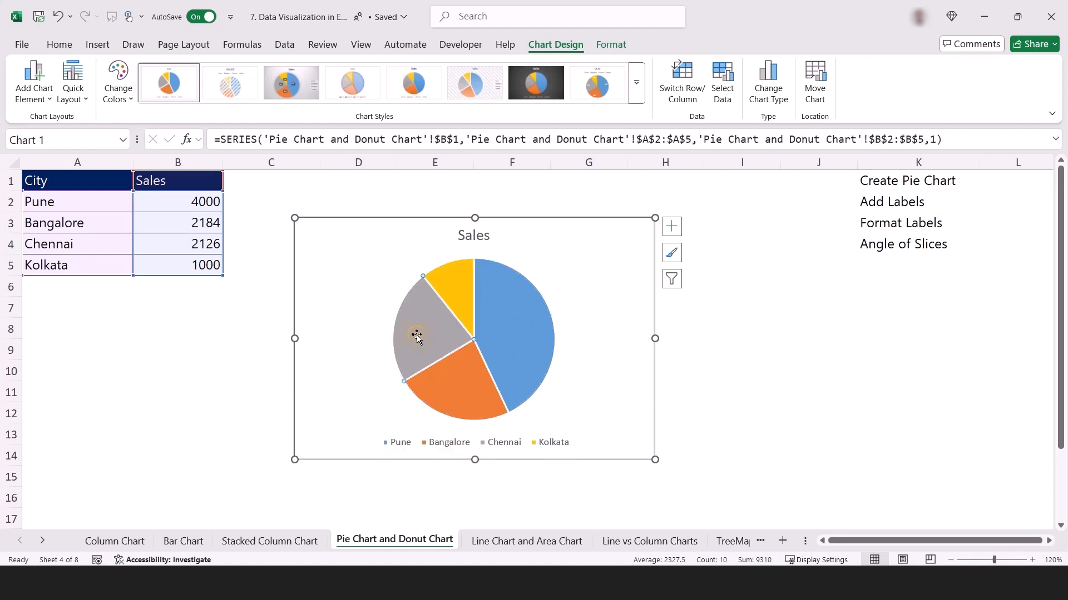
left_click(444, 392)
left_click(512, 333)
Increase the font size of the pie chart's legend to 14.
left_click(440, 444)
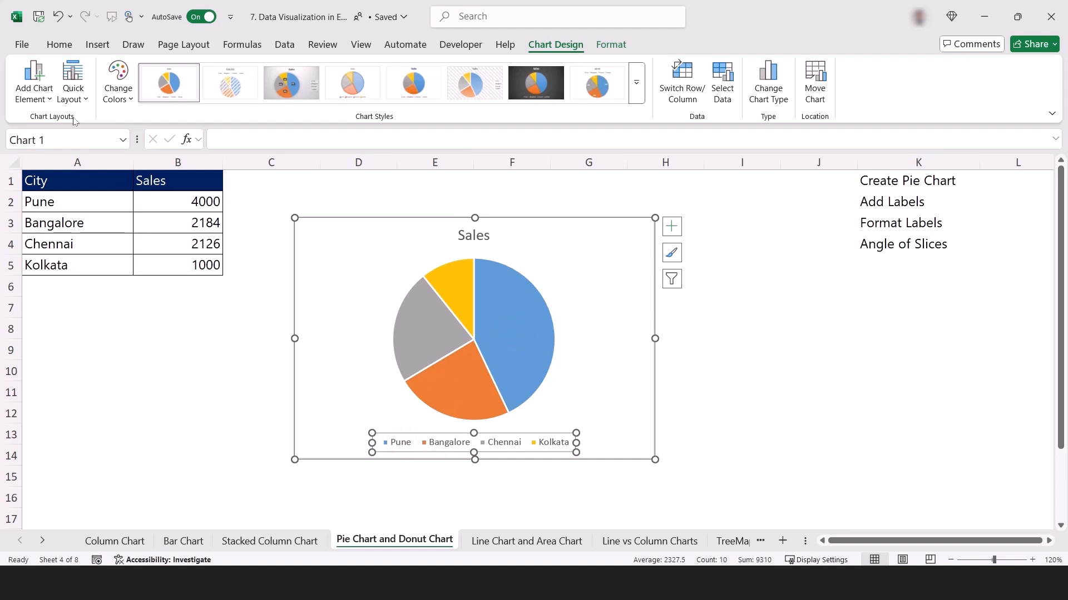
left_click(71, 45)
left_click(213, 71)
left_click(213, 71)
left_click(368, 442)
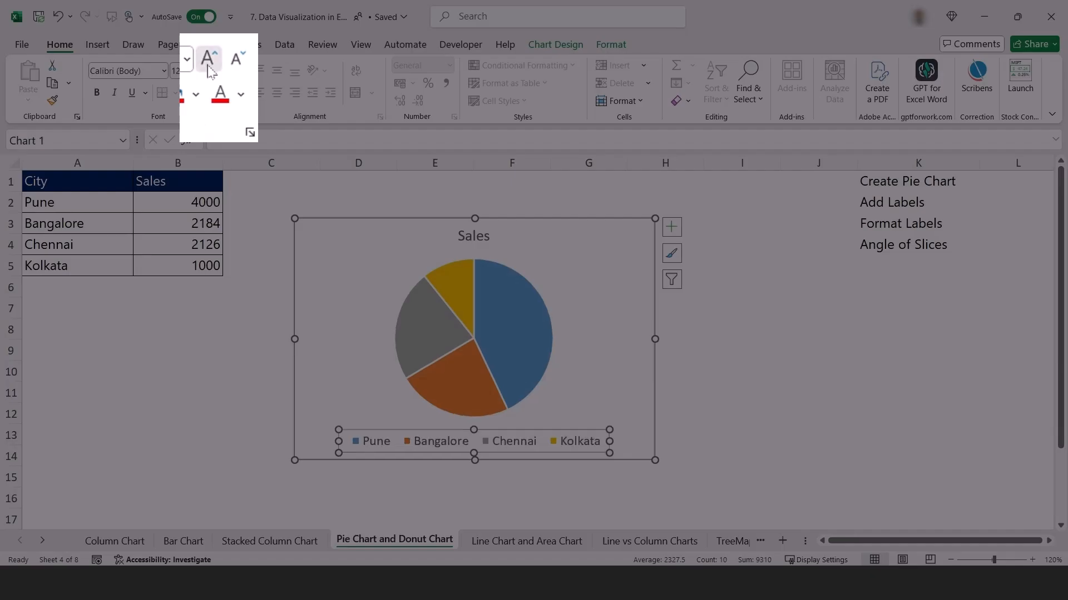
left_click(213, 71)
left_click(213, 71)
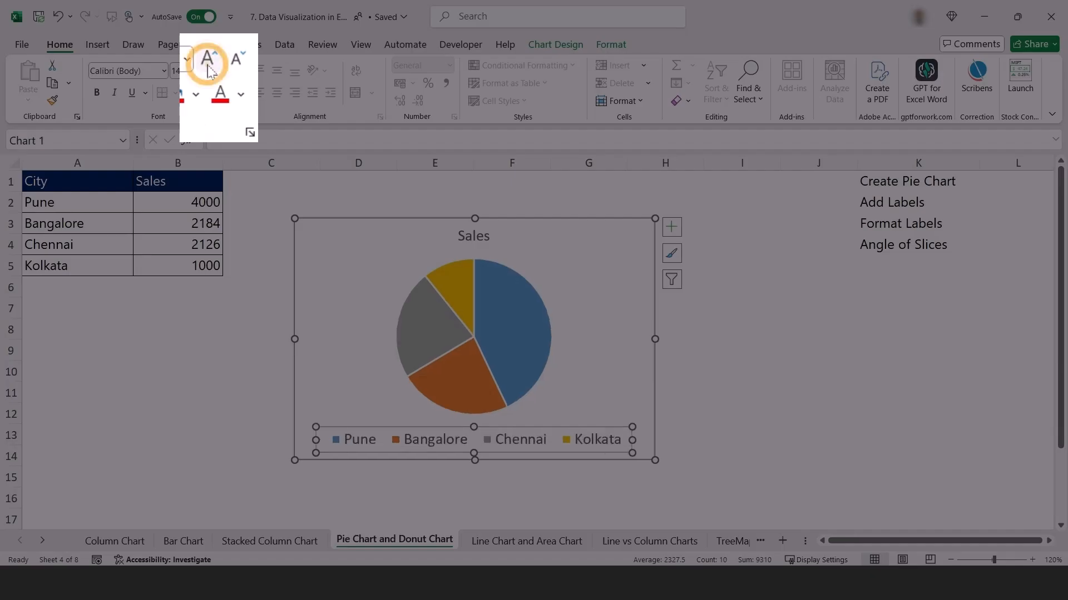
left_click(693, 331)
left_click(589, 330)
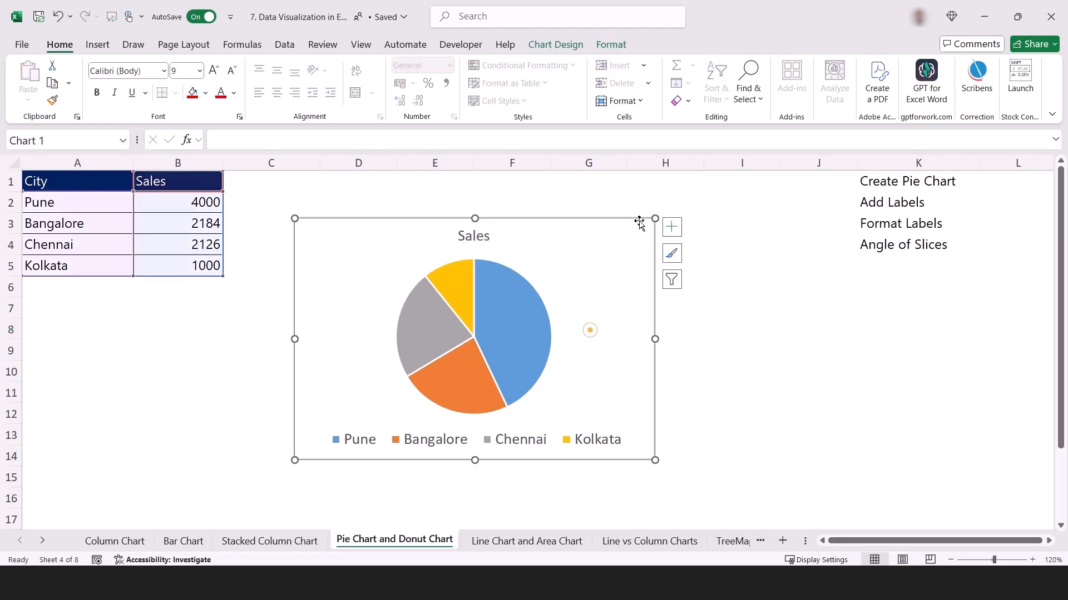
Enlarge the Sales pie chart slightly and add data callout labels showing each city and its percentage.
left_click_drag(658, 203, 664, 188)
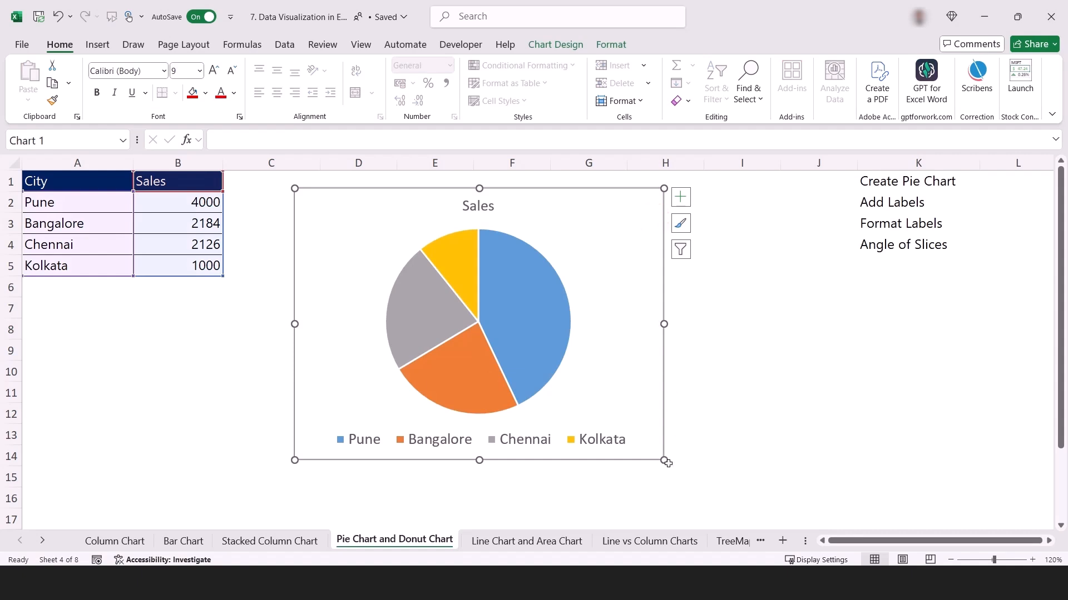
left_click_drag(663, 459, 673, 465)
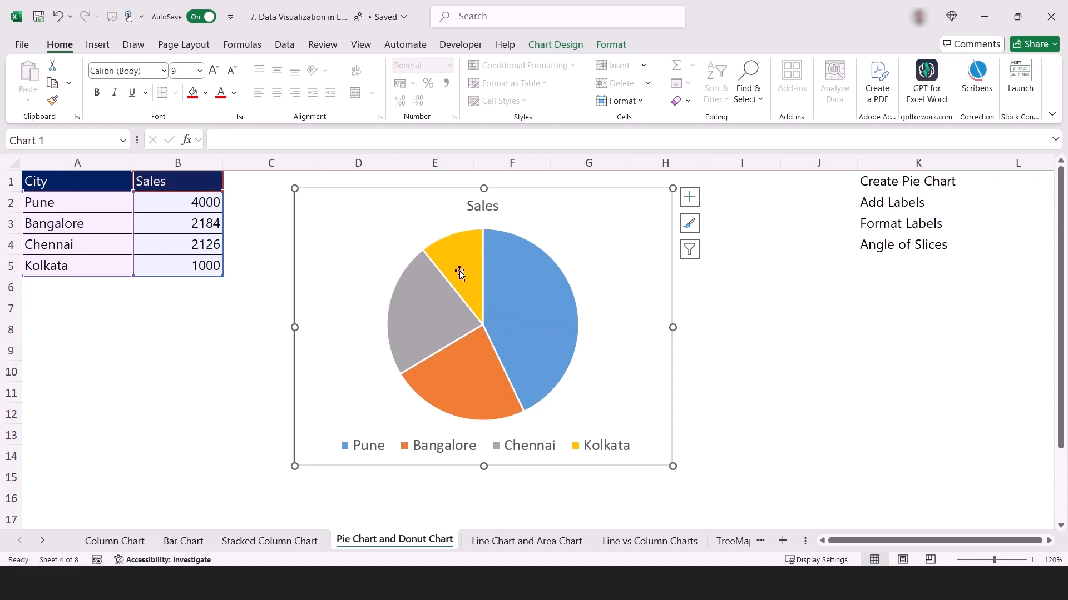
mouse_move(457, 270)
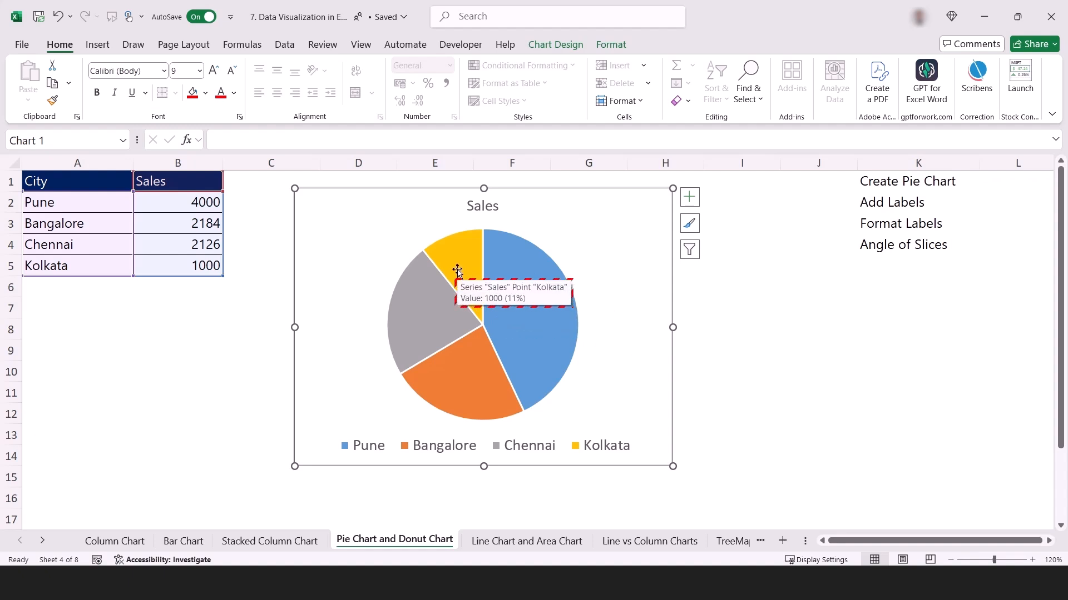
left_click(690, 198)
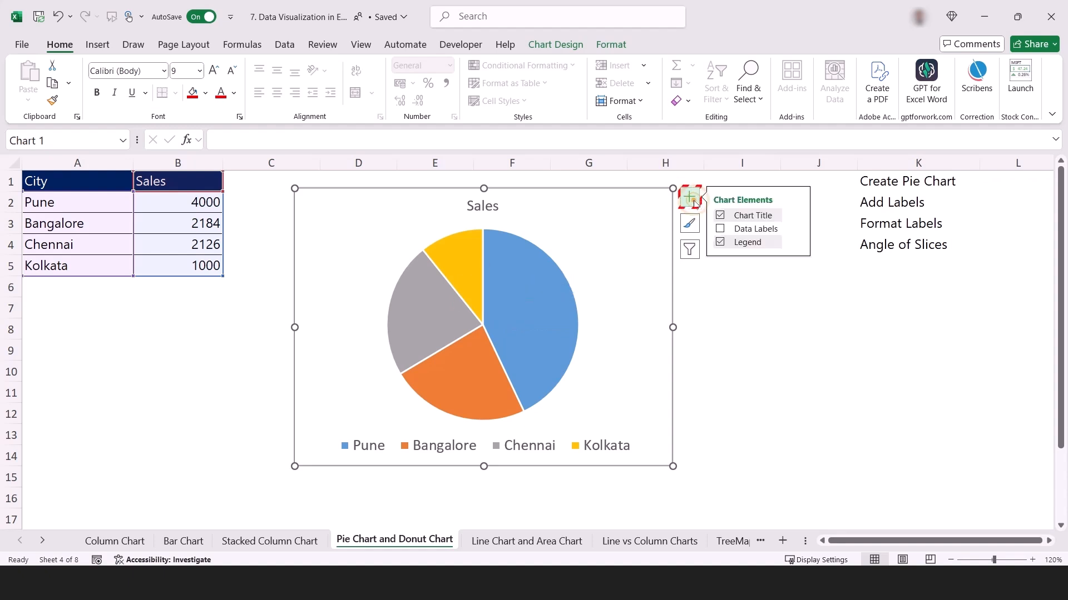
left_click(720, 229)
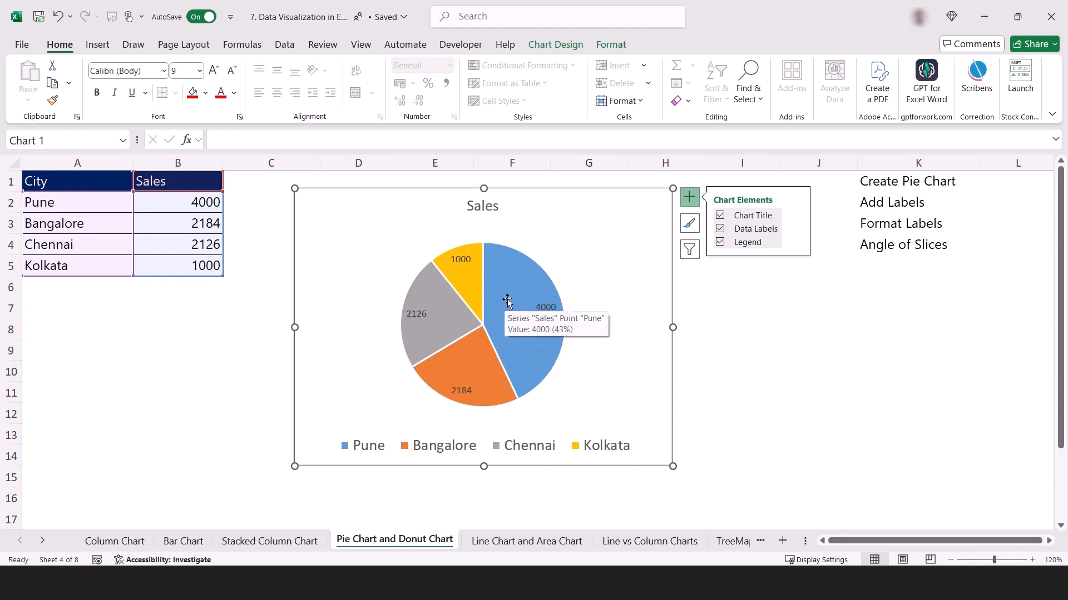
left_click(798, 230)
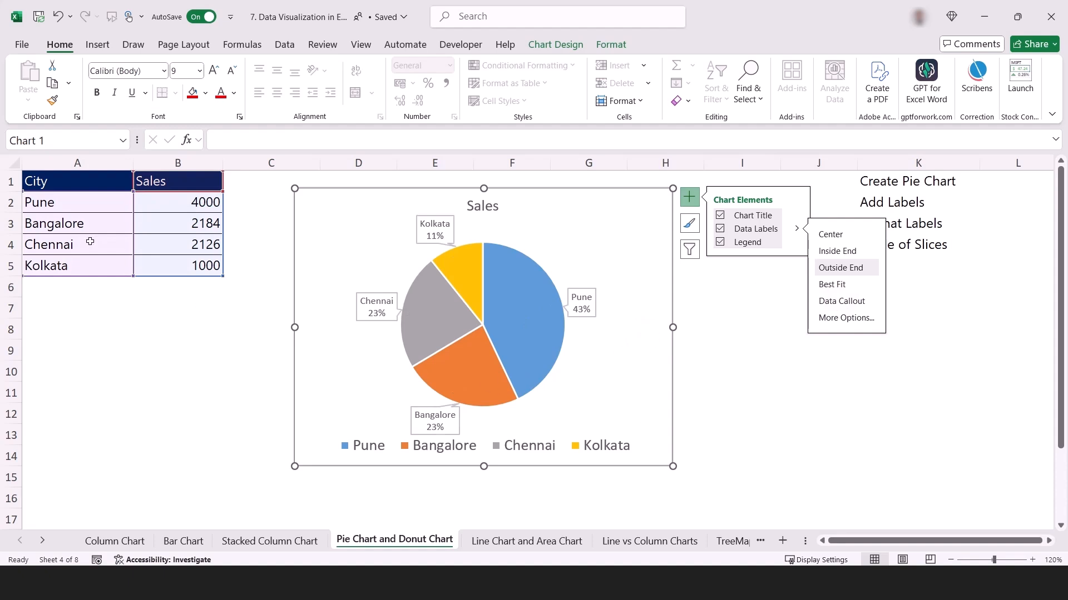
Move the pie chart away from the City and Sales table so that it covers columns H to L.
left_click_drag(43, 183, 184, 268)
left_click_drag(632, 246, 612, 236)
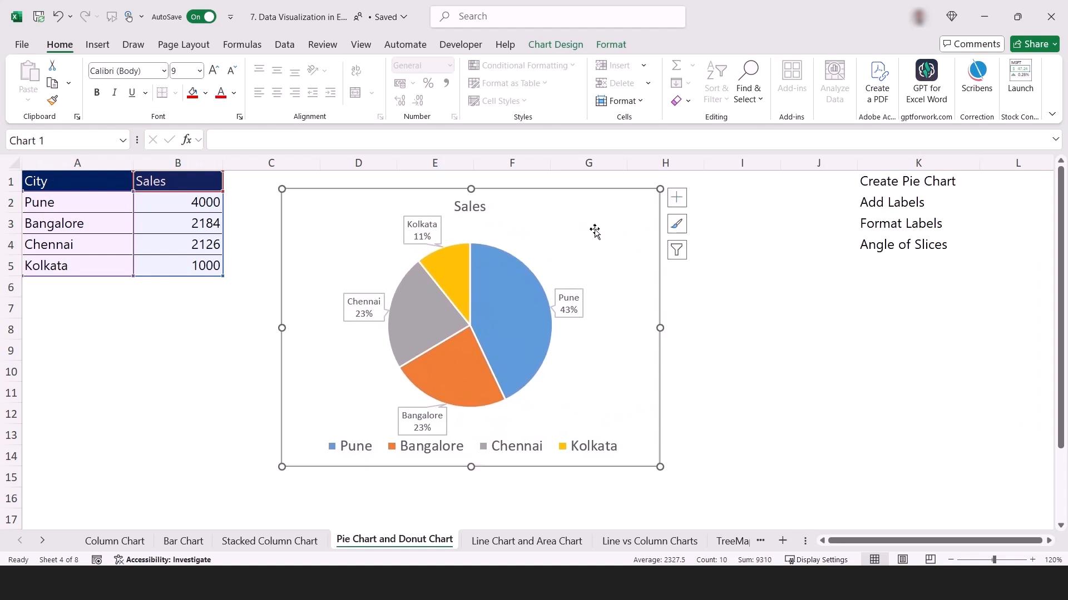
left_click_drag(80, 186, 193, 267)
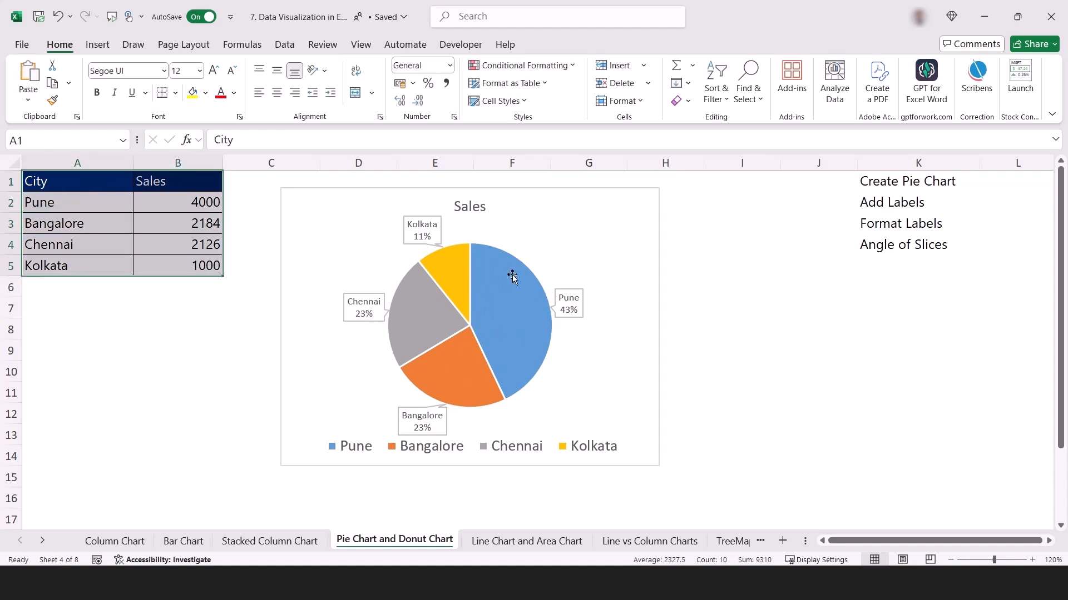
left_click_drag(570, 238, 944, 224)
Insert a doughnut chart from the table A1:B5, make it narrower and position it over columns B to E.
left_click(95, 223)
left_click_drag(80, 184, 168, 264)
left_click_drag(63, 184, 170, 262)
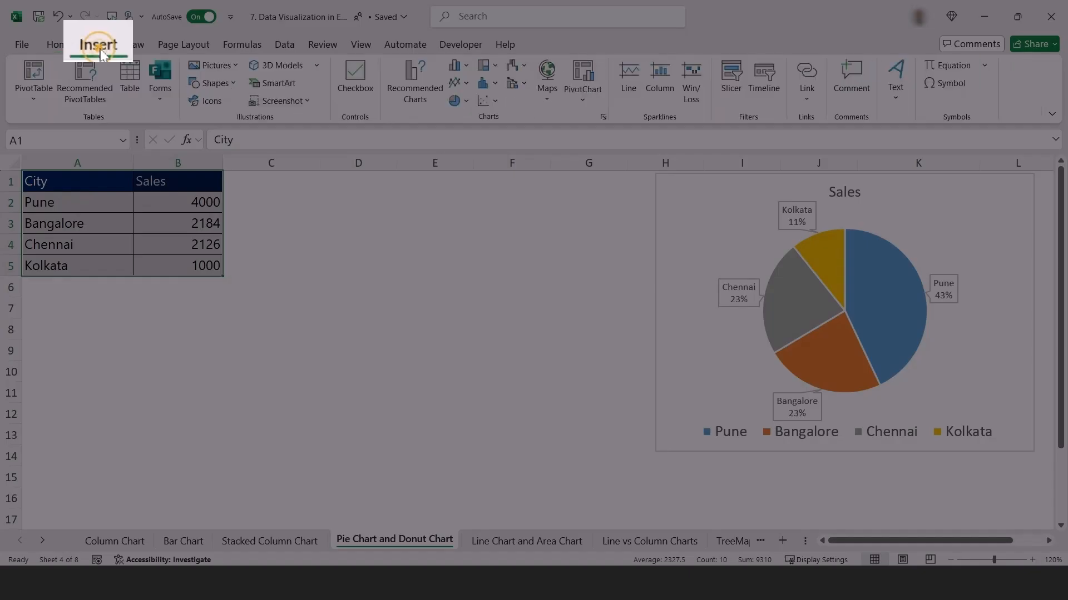
left_click(97, 44)
left_click(466, 102)
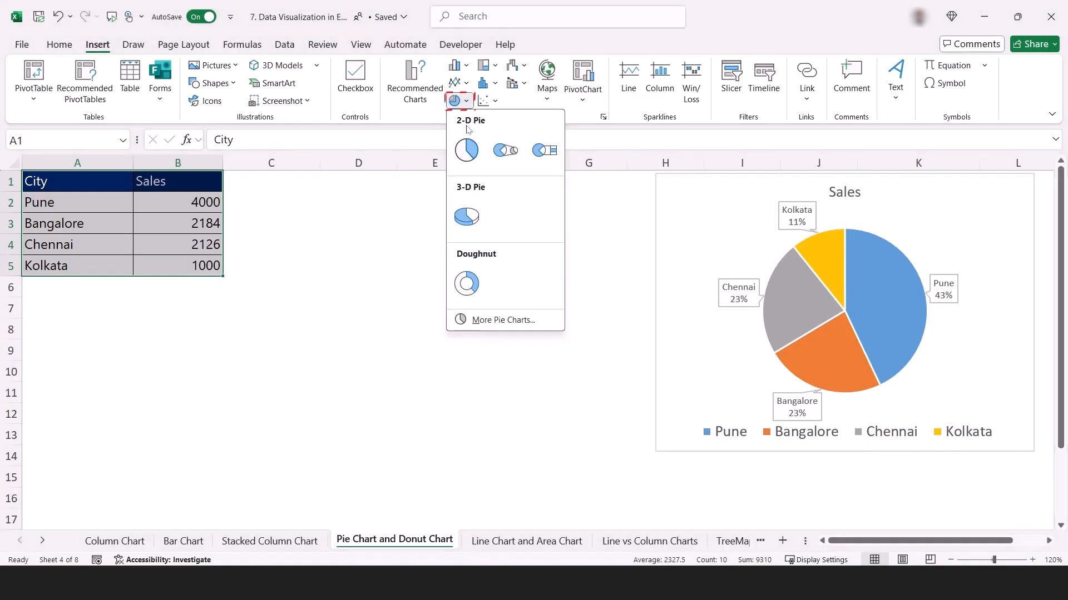
left_click(466, 284)
left_click_drag(678, 275, 467, 266)
left_click_drag(526, 222, 433, 202)
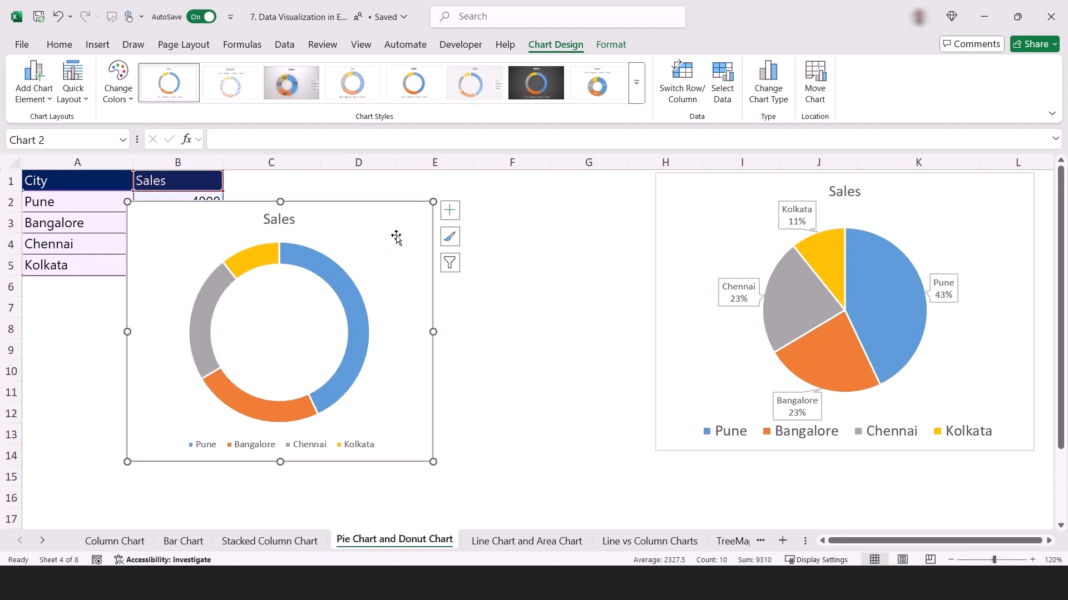
Add data callout labels to the doughnut chart and move it over the pie chart, clear of the table.
left_click(453, 217)
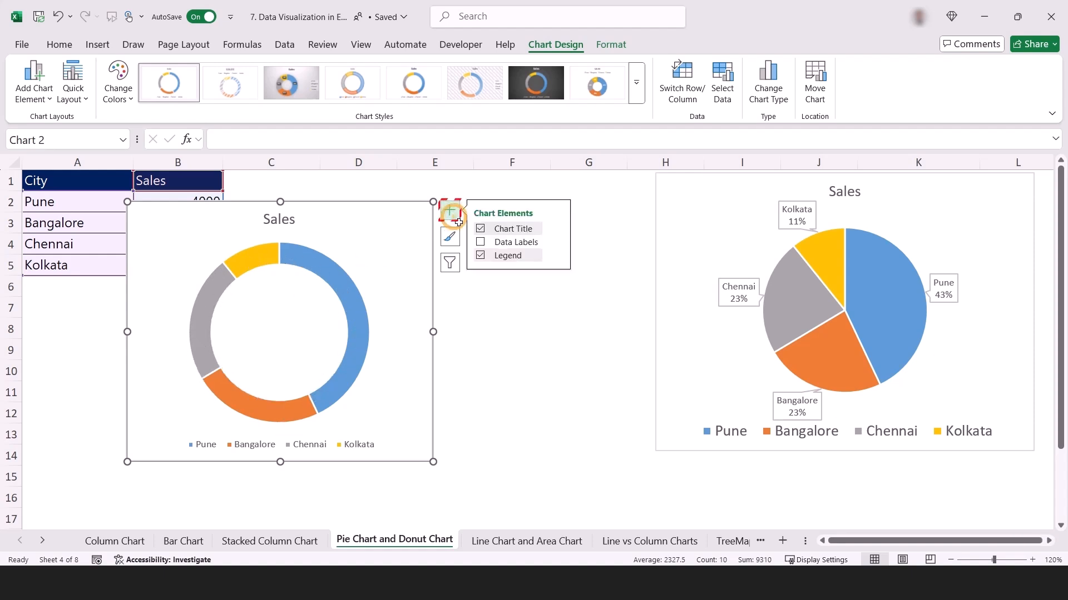
left_click(481, 243)
left_click(557, 242)
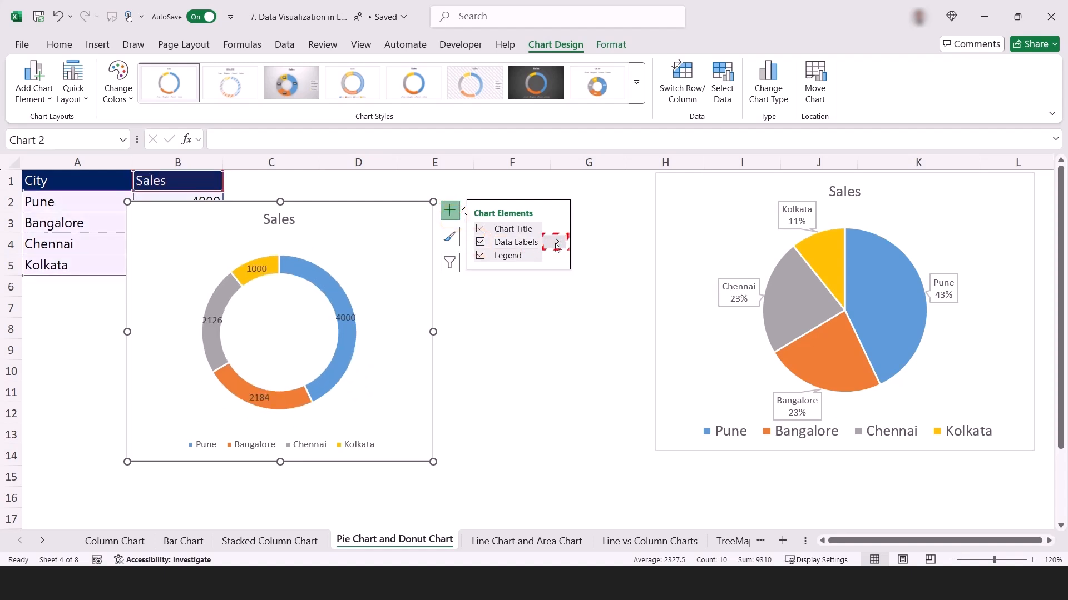
left_click(583, 267)
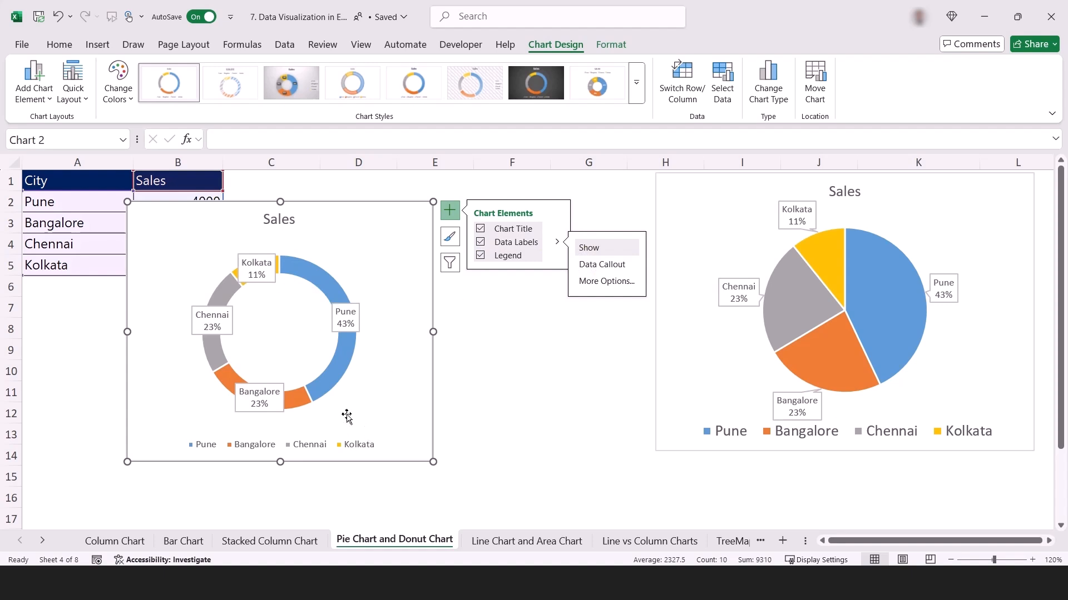
left_click_drag(400, 274, 964, 295)
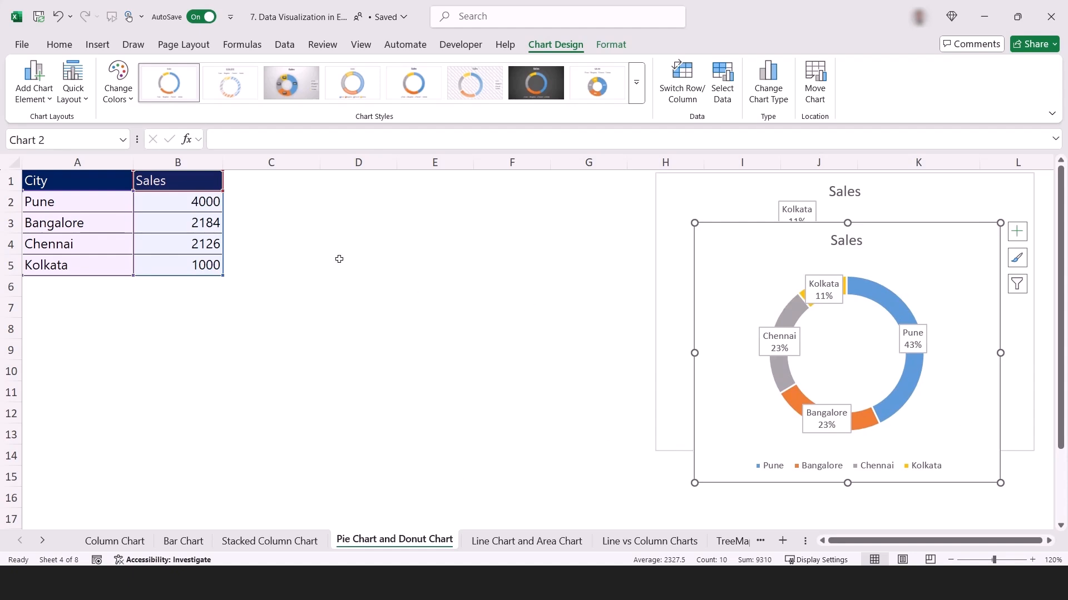
Insert a 3-D pie chart from the table A1:B5, make it narrower and position it over columns B to E.
left_click(228, 223)
left_click_drag(84, 181, 200, 265)
key("ctrl+c")
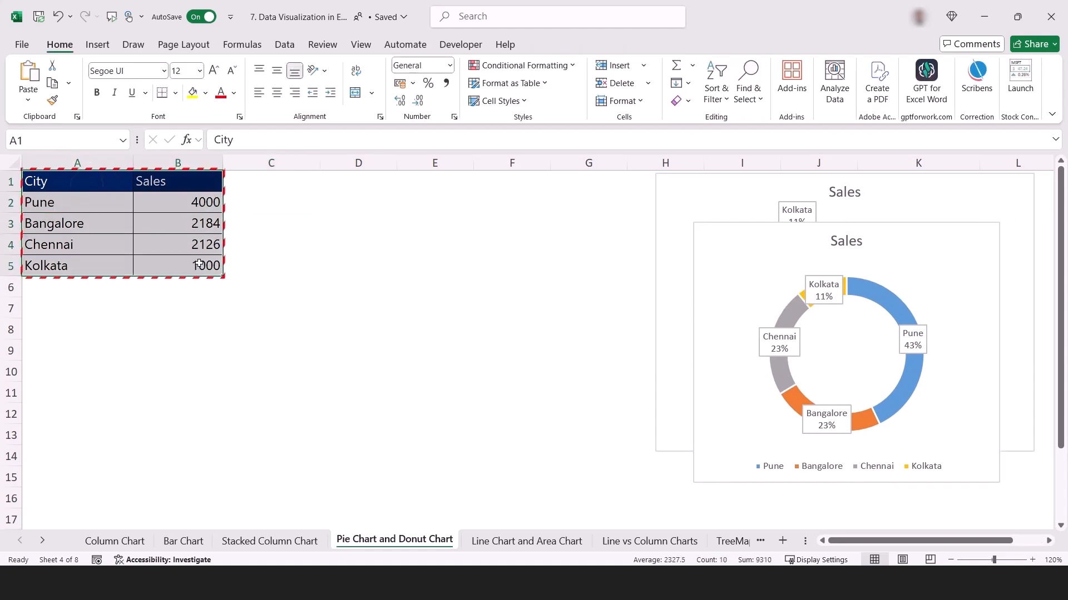
key("Escape")
left_click(97, 46)
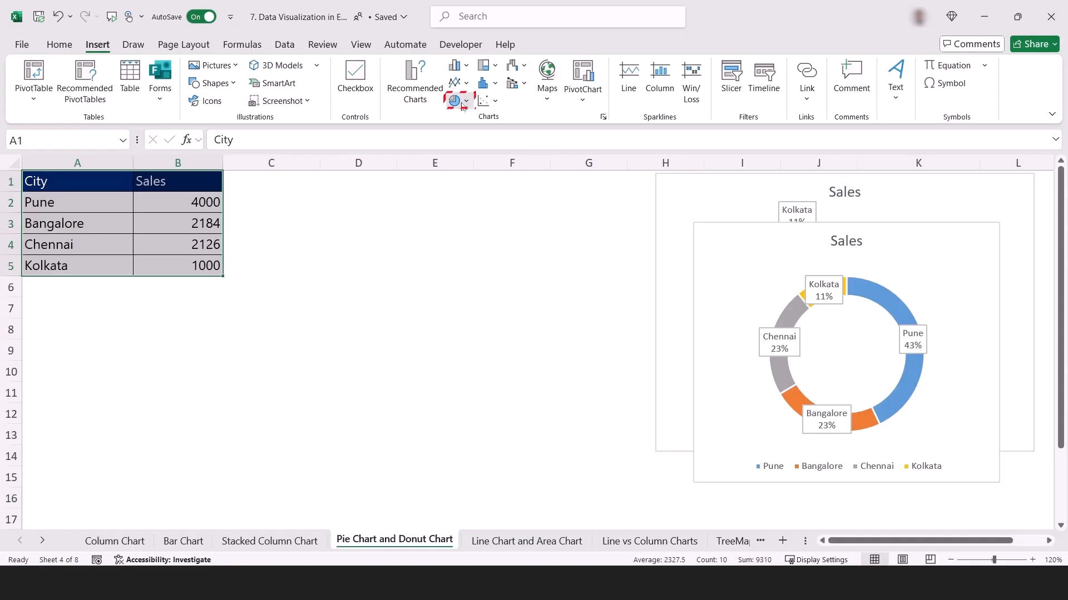
left_click(460, 103)
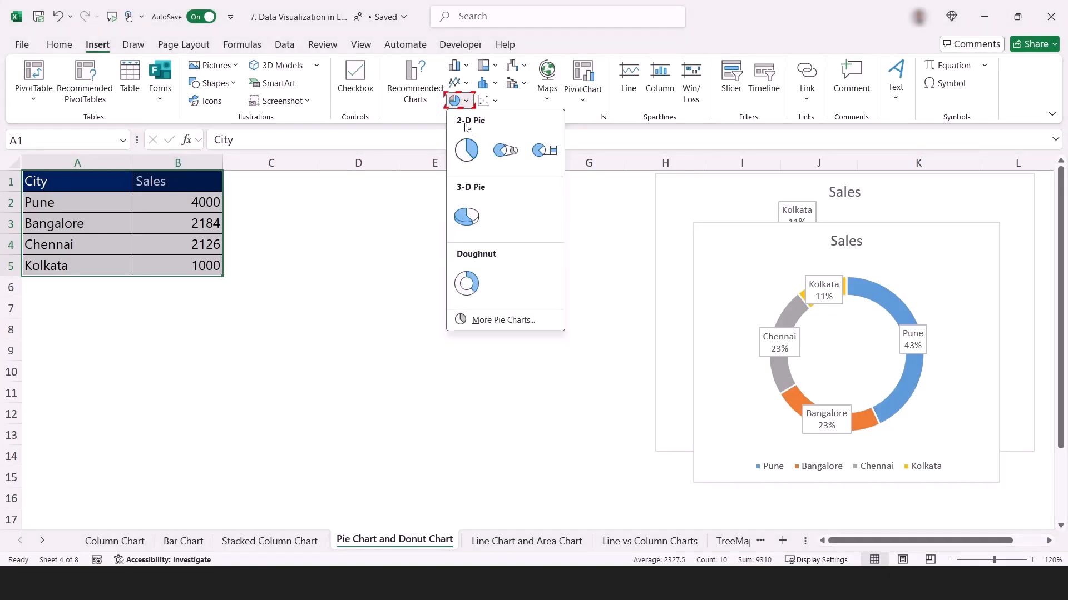
left_click(466, 217)
left_click_drag(658, 259, 468, 236)
left_click_drag(531, 452, 461, 450)
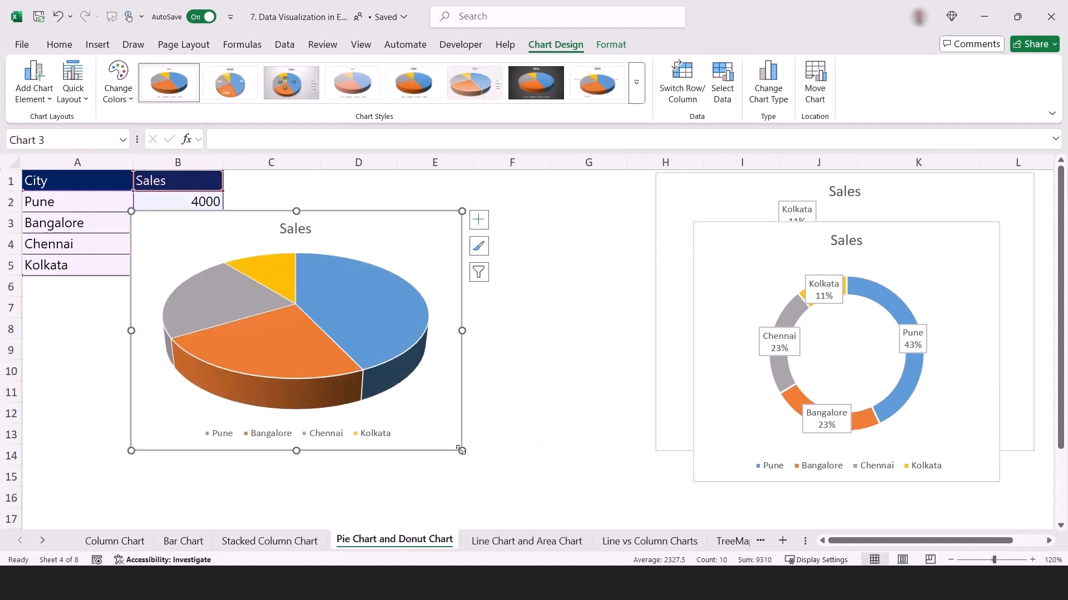
Add data callout labels with city names and percentages to the 3-D pie chart.
left_click(481, 221)
left_click(510, 252)
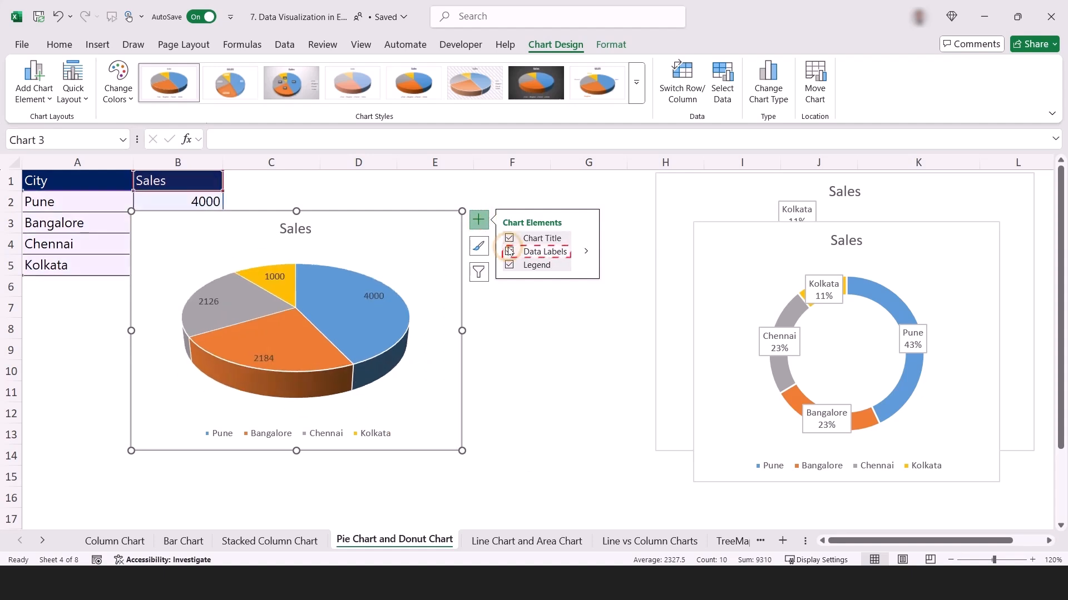
left_click(586, 251)
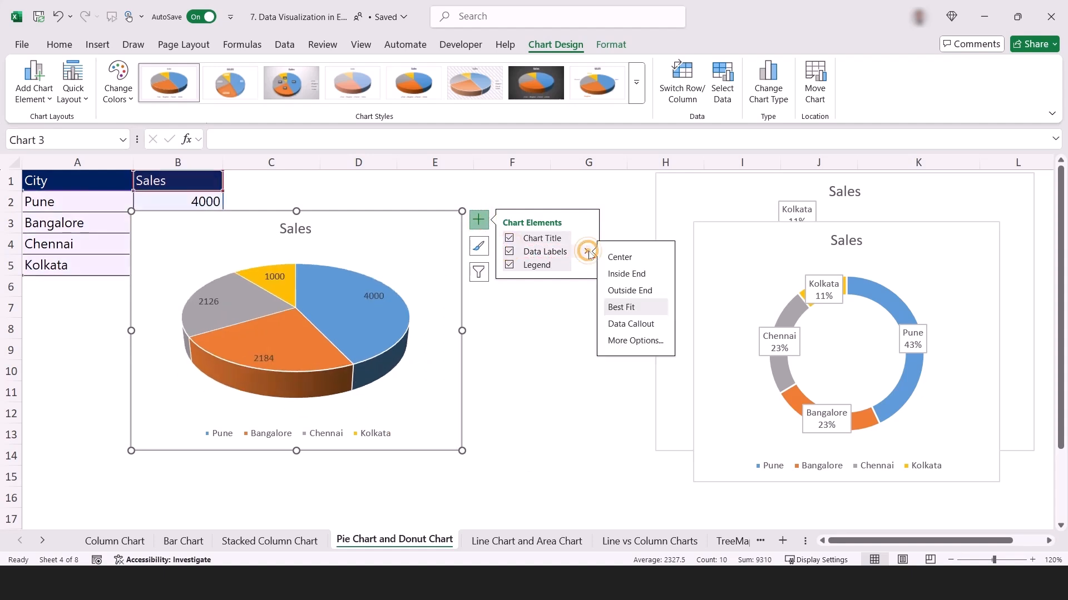
left_click(624, 324)
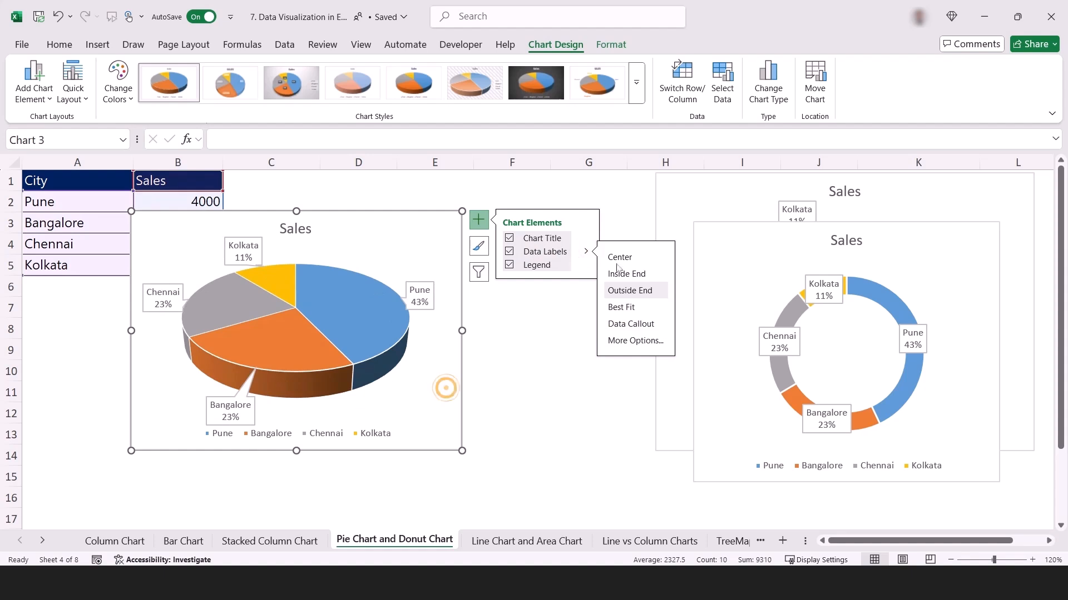
left_click(587, 435)
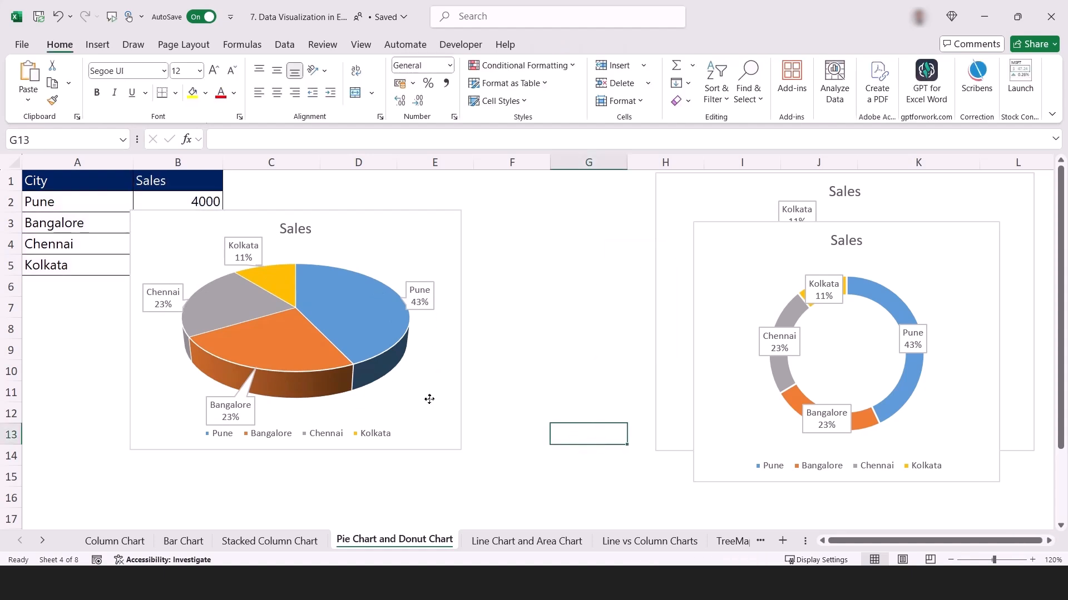
Enlarge the 3-D pie chart slightly and shift it so that it spans columns A to E.
left_click(429, 399)
left_click(417, 369)
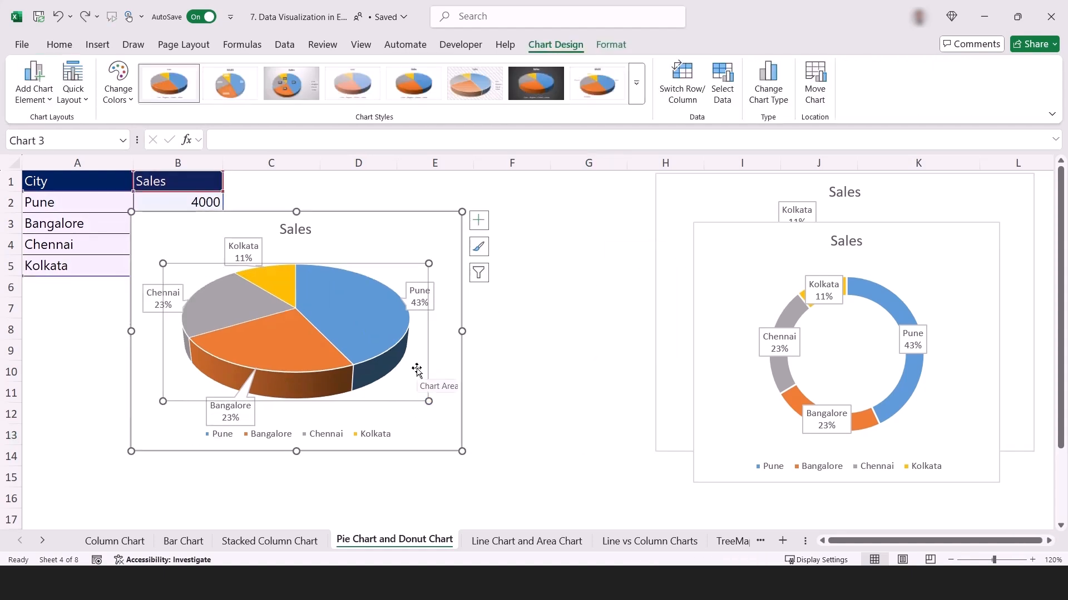
left_click(448, 385)
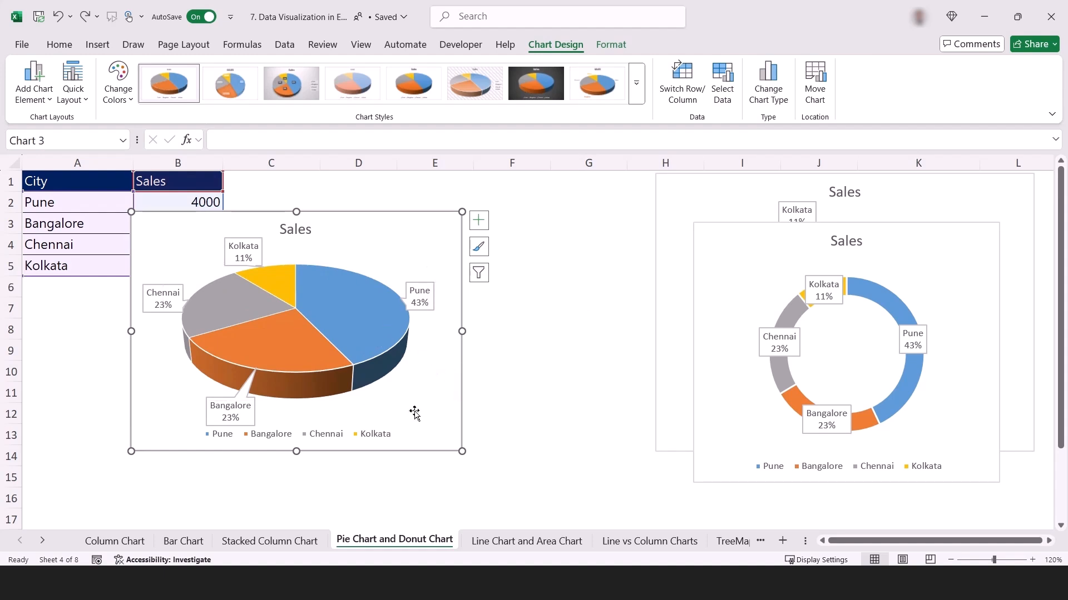
left_click_drag(462, 451, 395, 434)
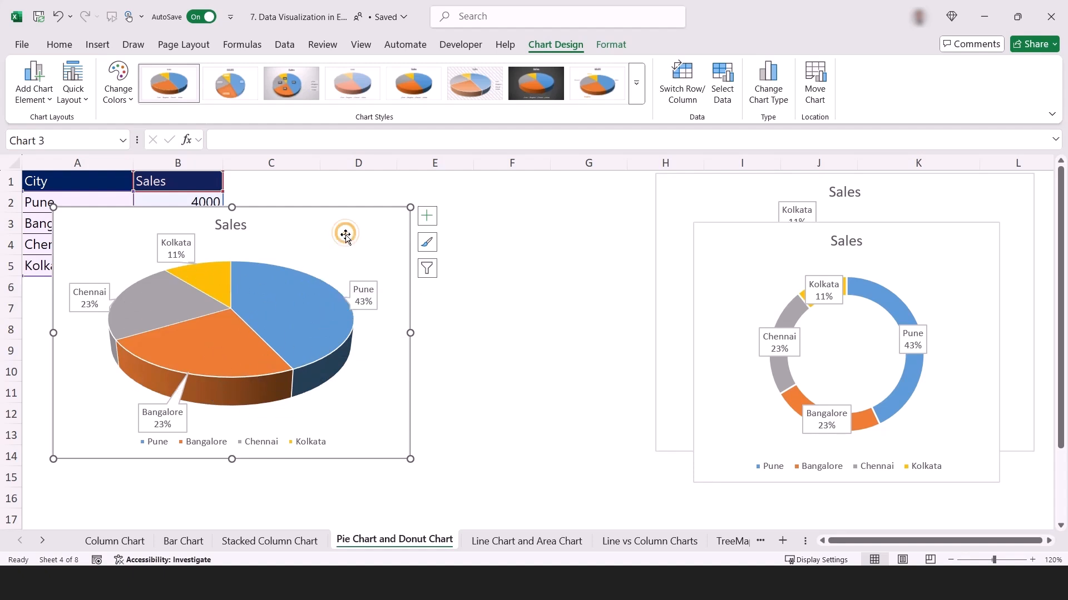
Rotate the slices of the 3-D pie chart by setting the data series' angle of first slice to 100°.
double_click(278, 303)
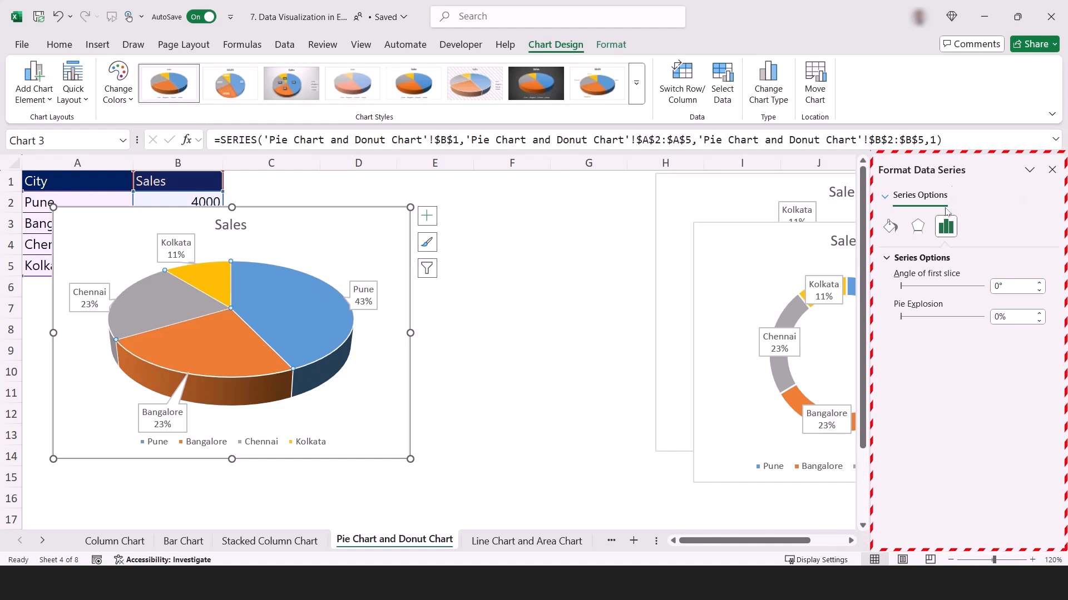
left_click(985, 290)
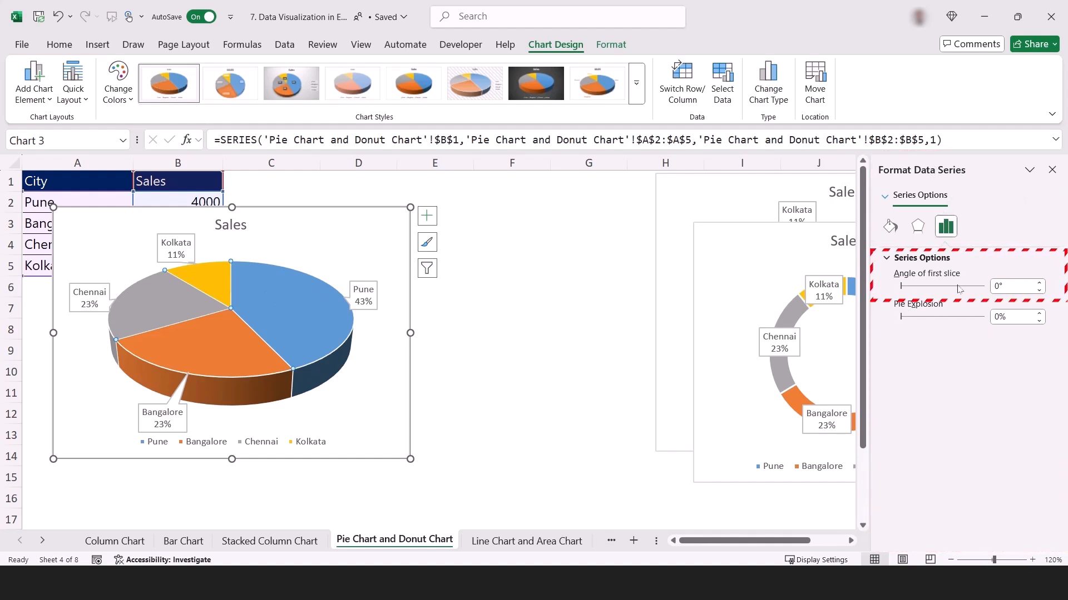
left_click(984, 290)
left_click(985, 290)
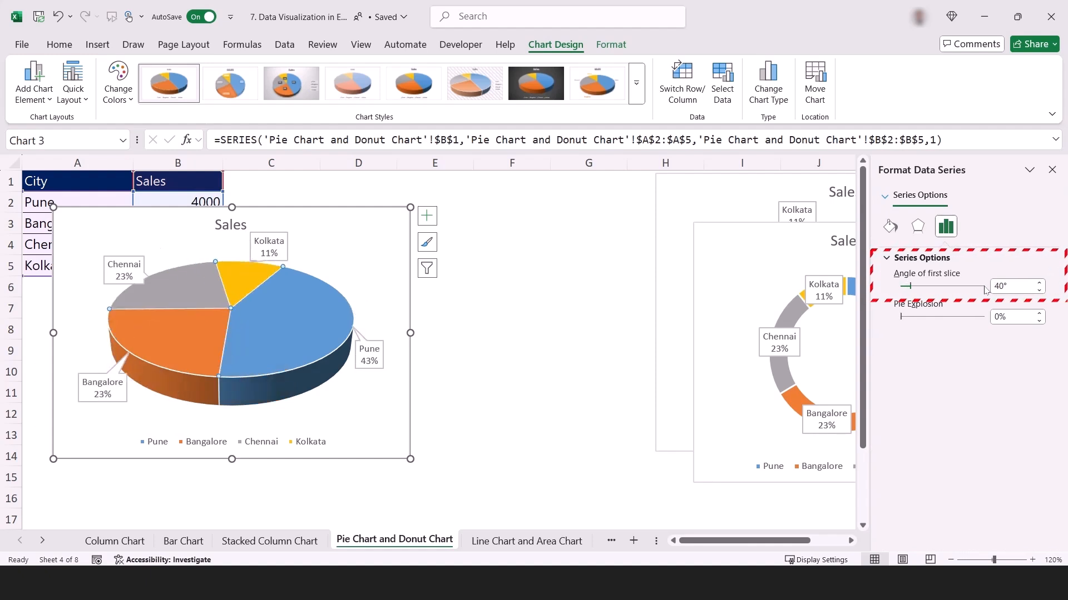
left_click(984, 290)
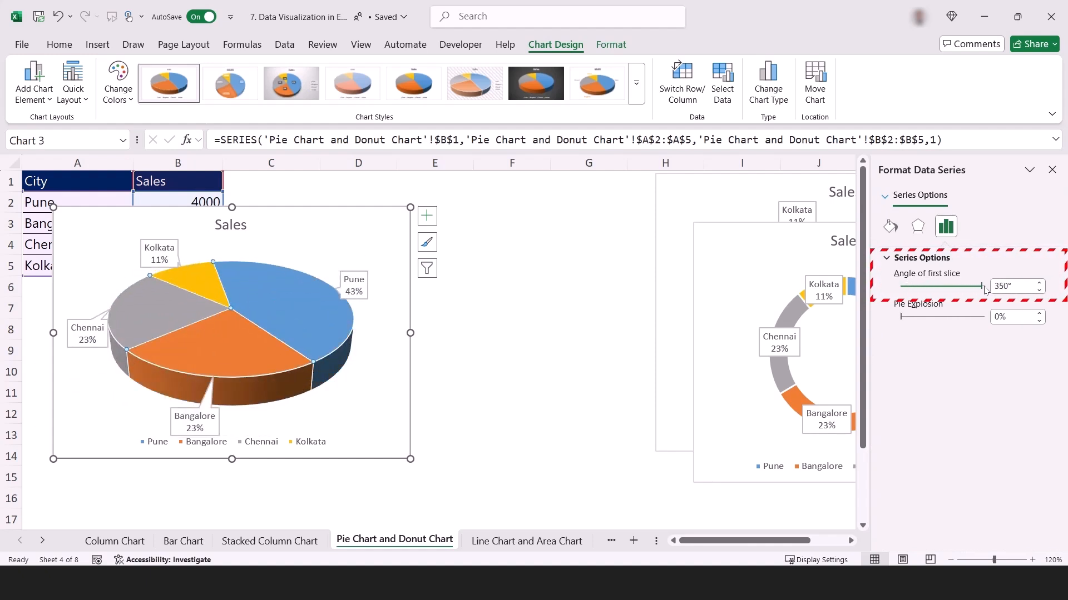
left_click(908, 290)
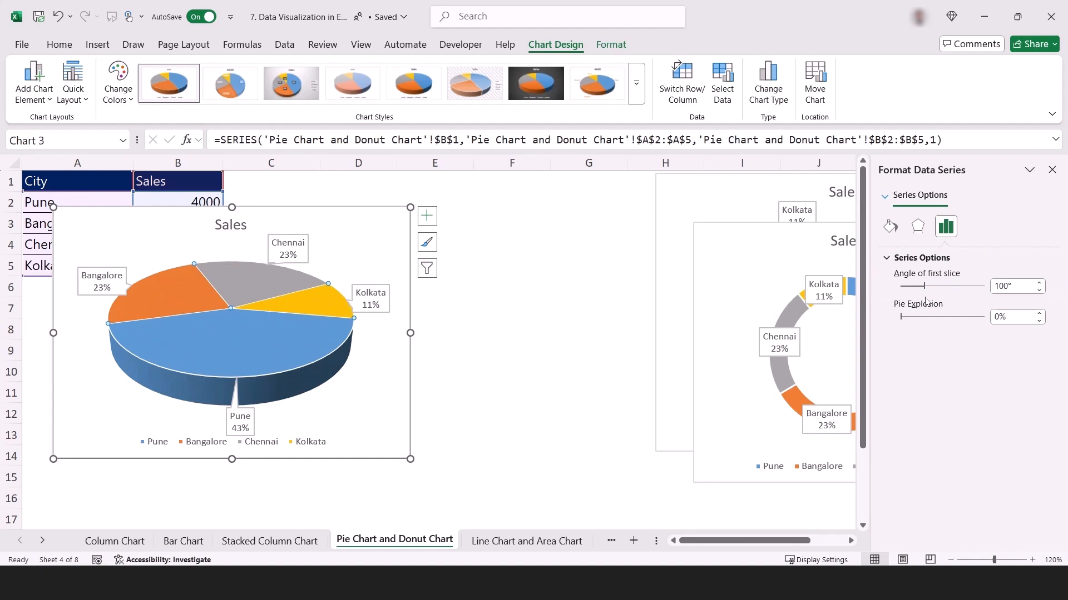
left_click(977, 290)
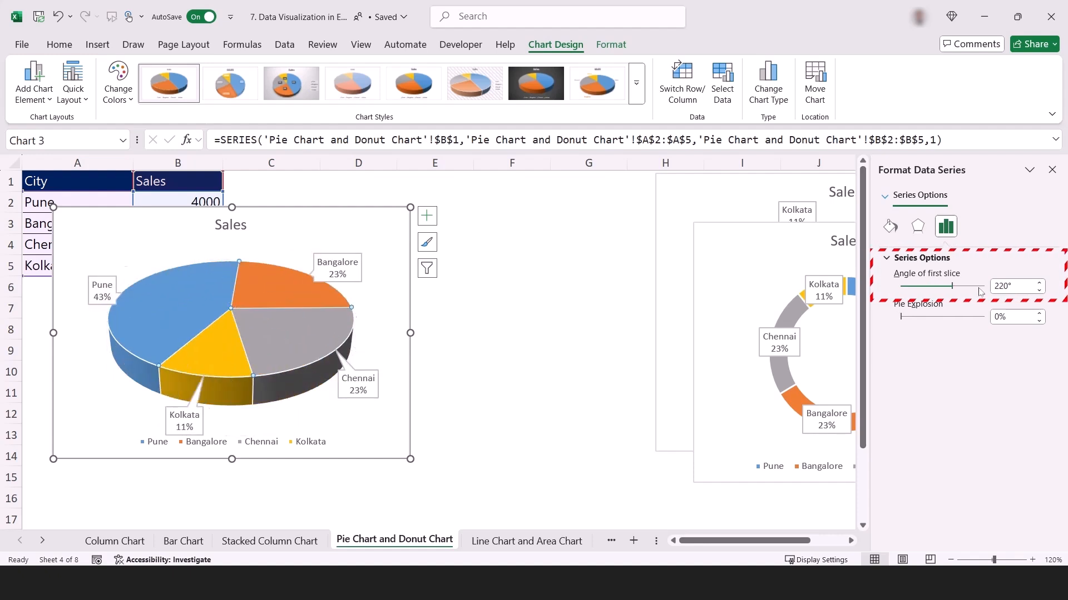
left_click_drag(980, 292, 978, 291)
left_click(913, 290)
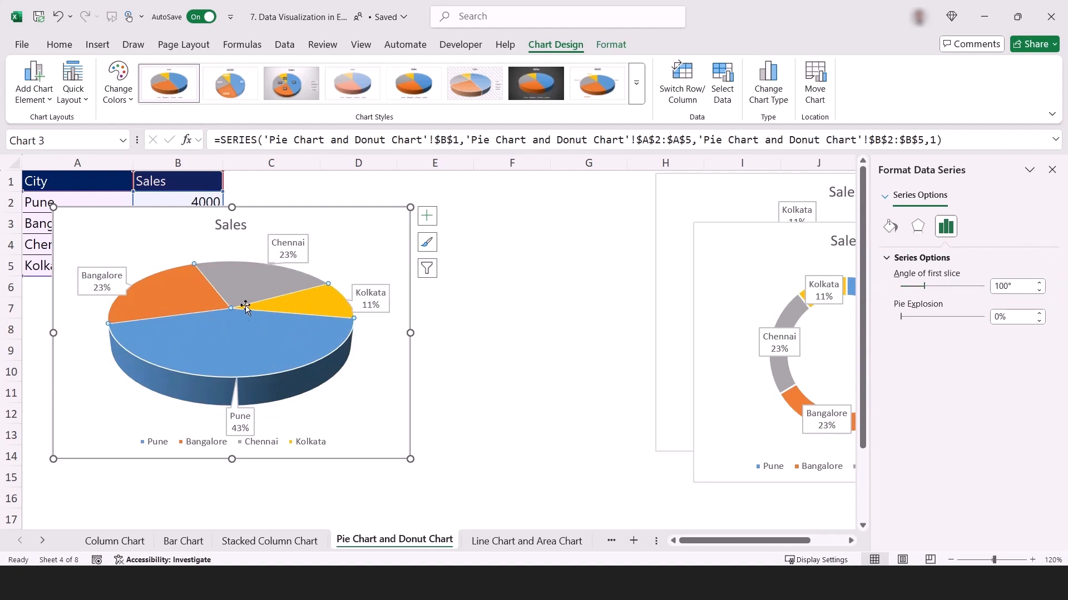
Pull the 3-D pie slices apart by setting the pie explosion to 40%.
left_click(983, 318)
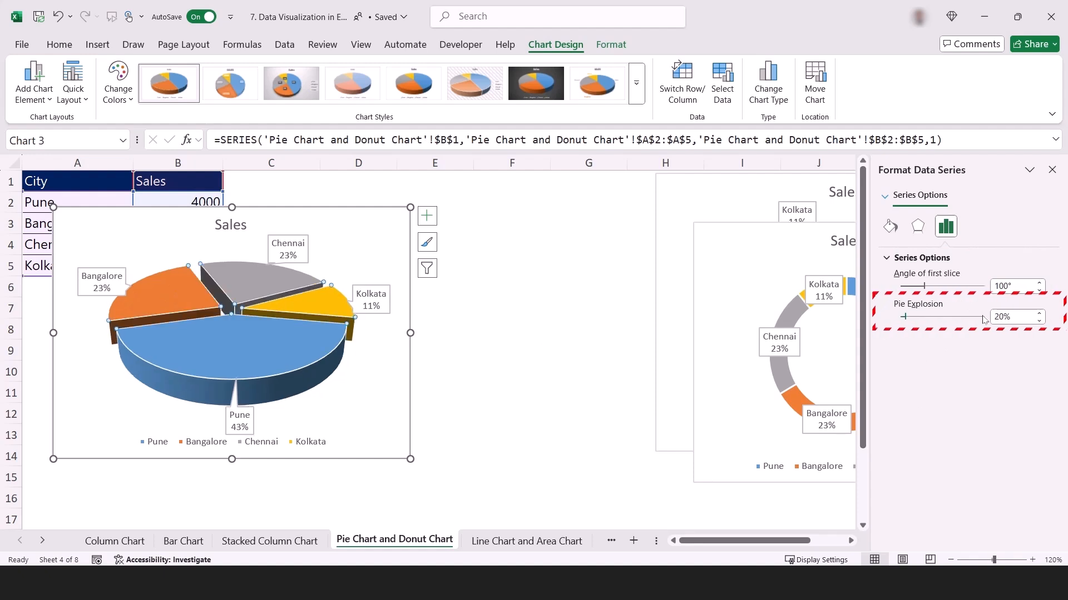
left_click(983, 318)
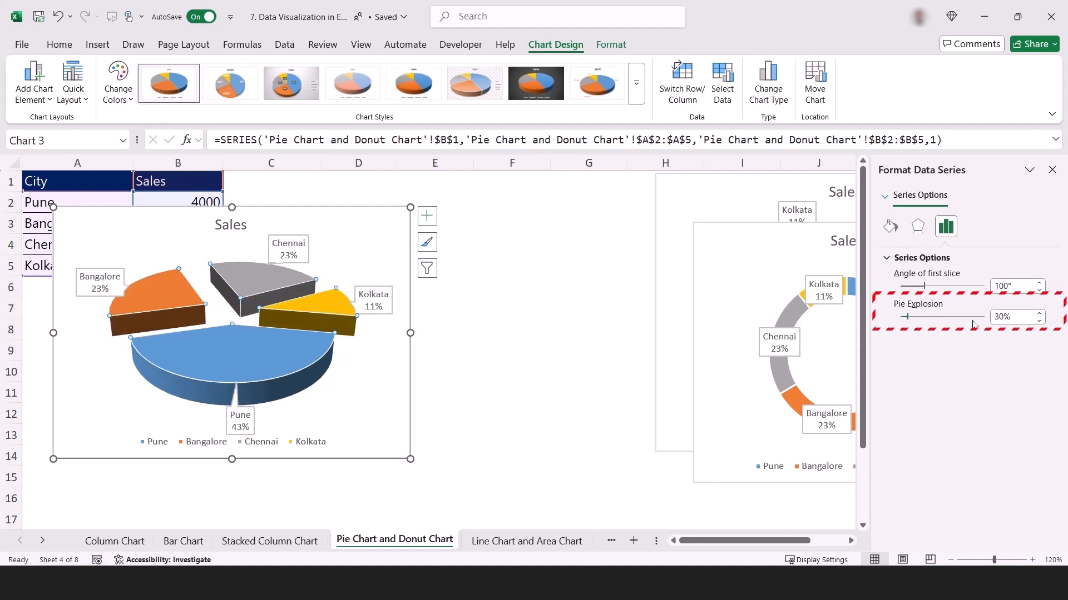
left_click(973, 320)
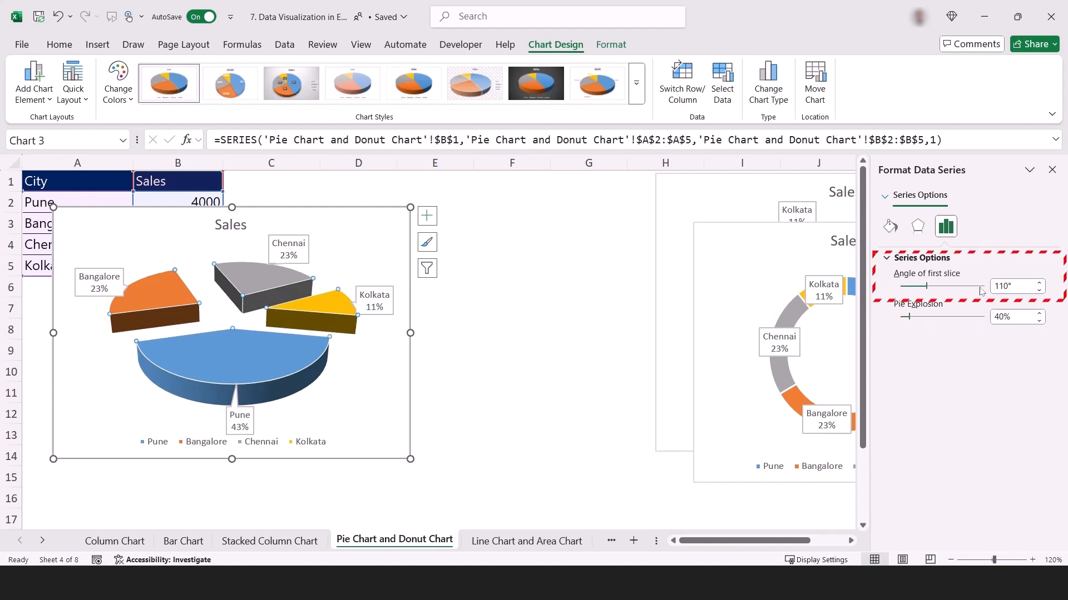
Try an angle of first slice of 300° and a pie explosion of 158% on the 3-D pie chart.
left_click(980, 287)
left_click(906, 286)
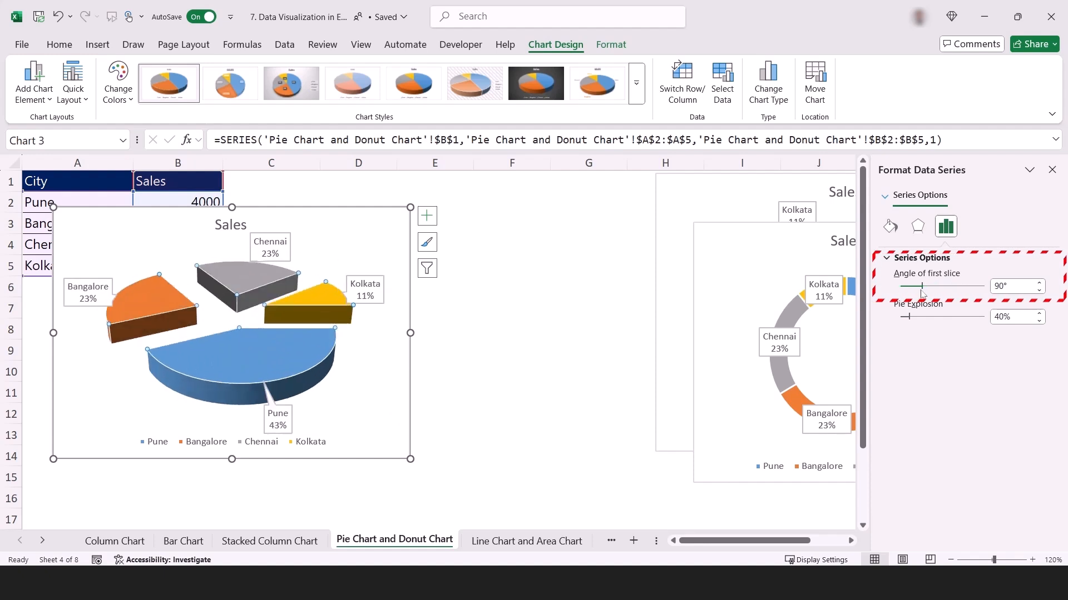
left_click(981, 288)
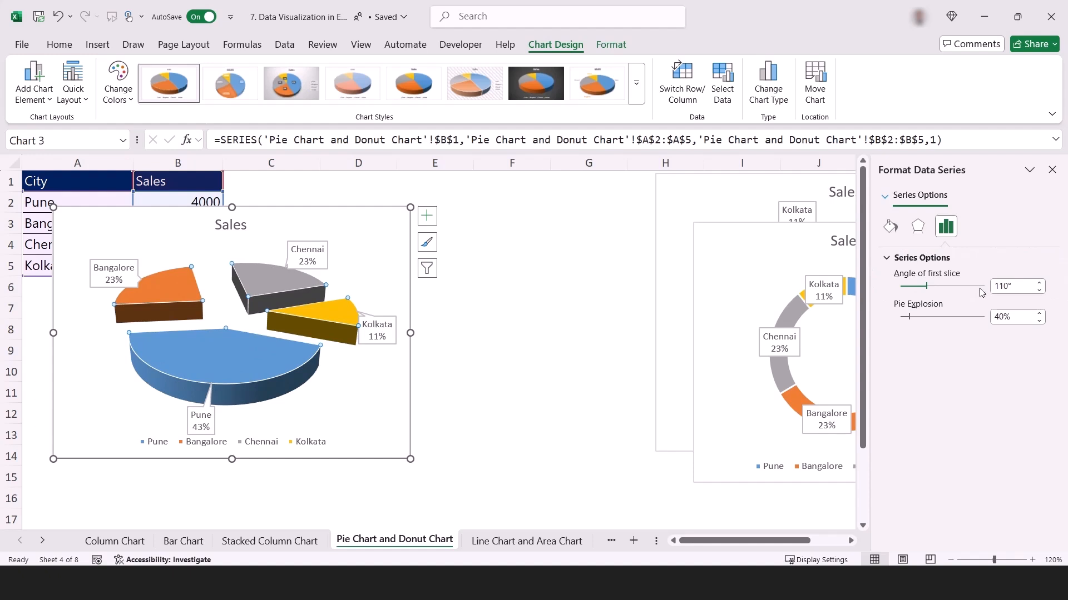
left_click(982, 318)
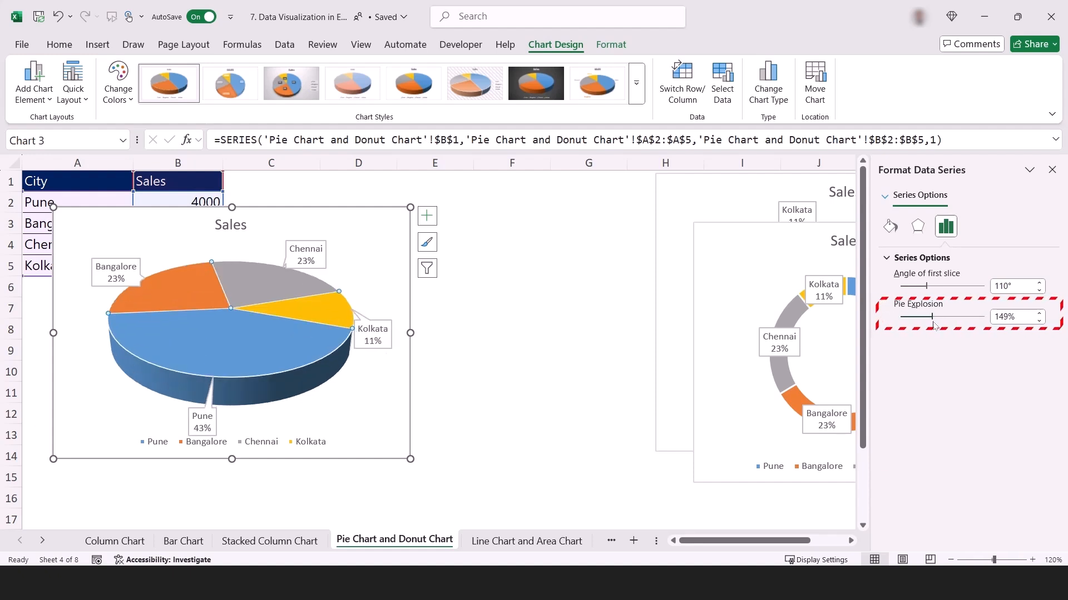
left_click_drag(933, 324, 934, 325)
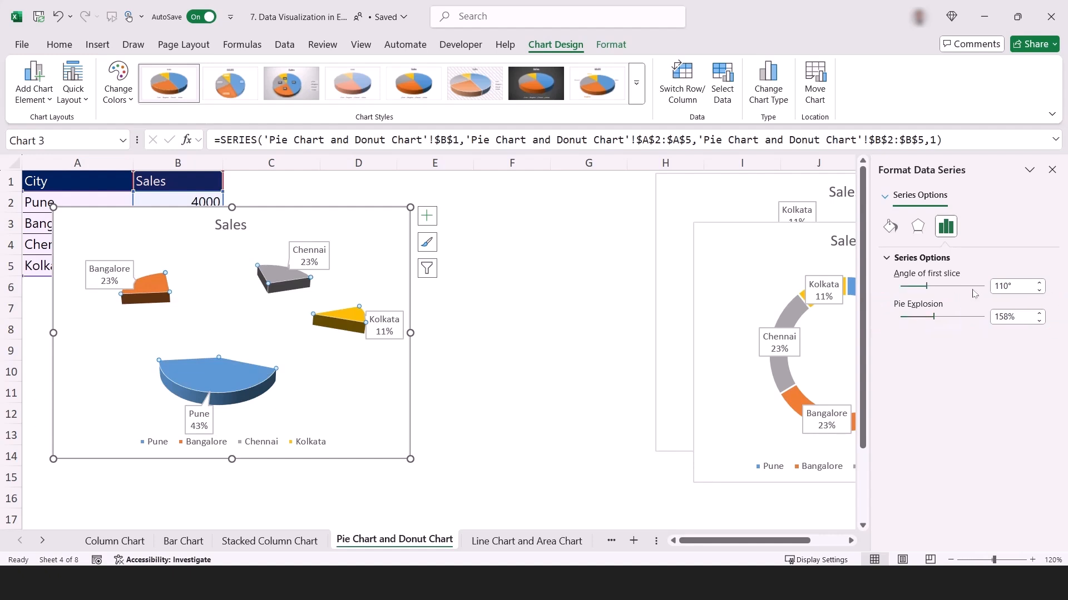
left_click(971, 287)
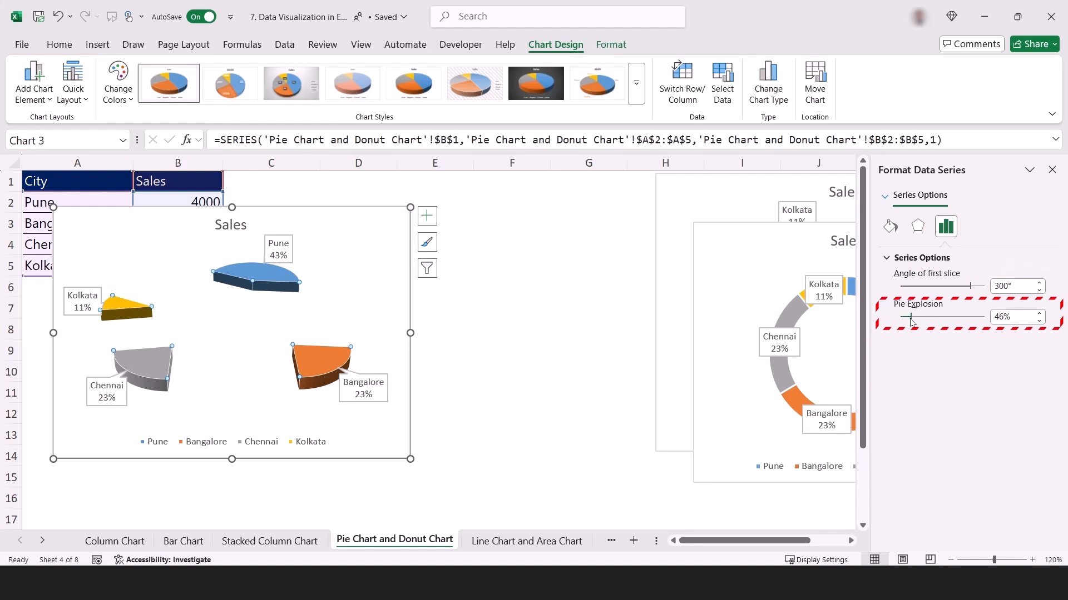
Rejoin the 3-D pie slices with a pie explosion of 0% and set the angle of first slice to 90°.
left_click_drag(910, 322, 904, 323)
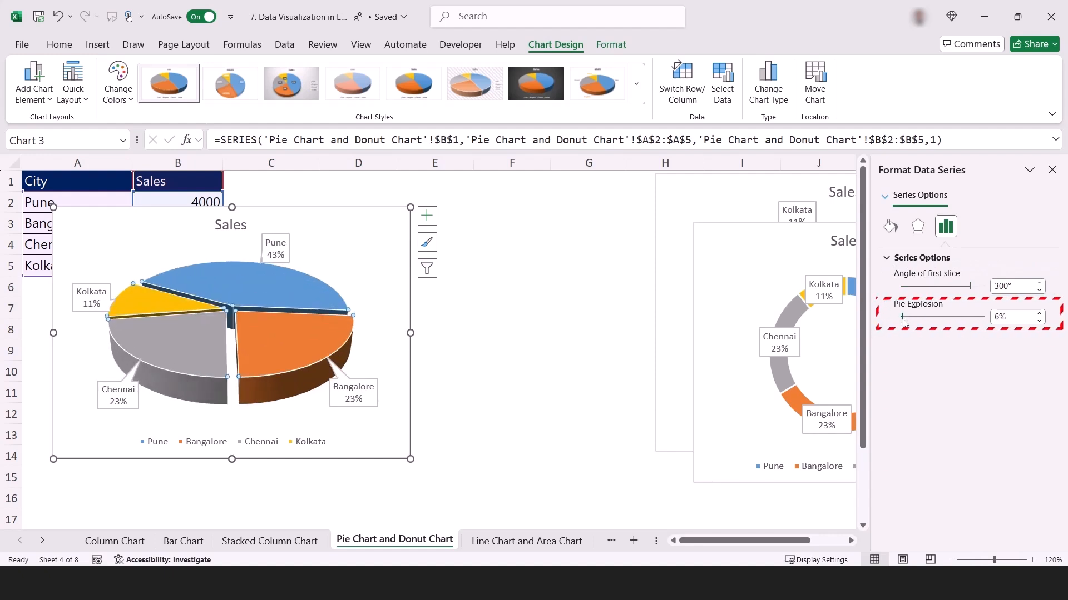
left_click(911, 287)
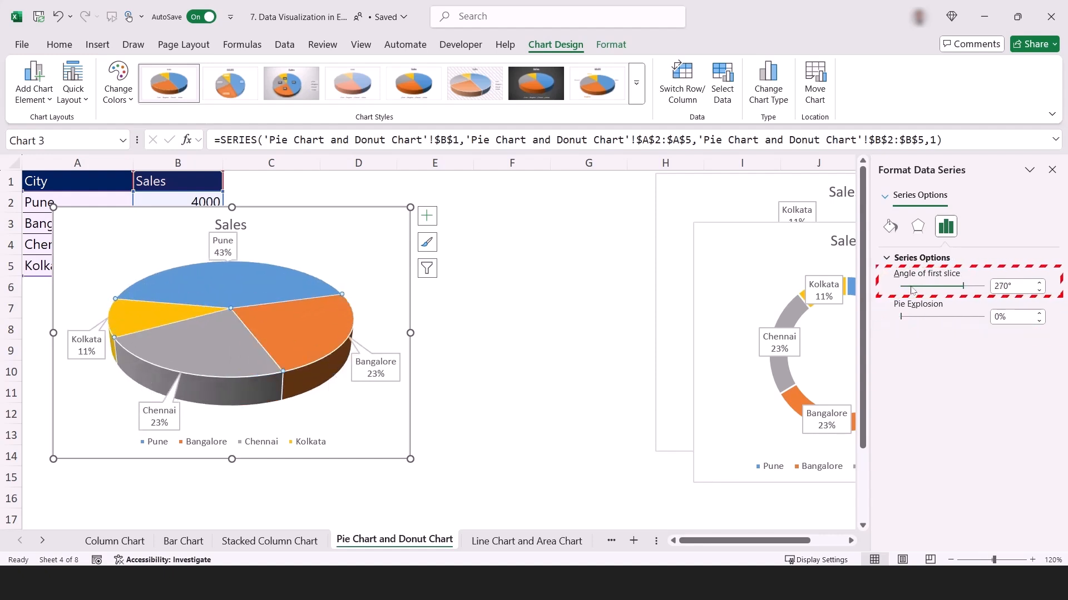
left_click(910, 287)
left_click(911, 286)
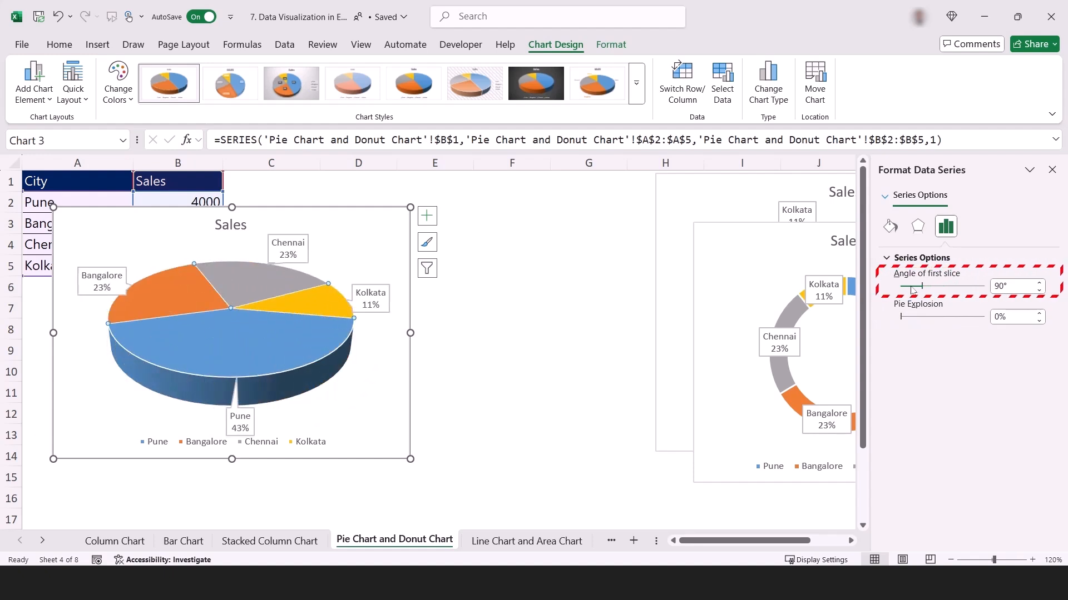
left_click(911, 287)
Move the doughnut chart beside the 3-D pie chart so that it spans columns E to I.
left_click_drag(766, 268, 346, 240)
left_click_drag(512, 240, 662, 242)
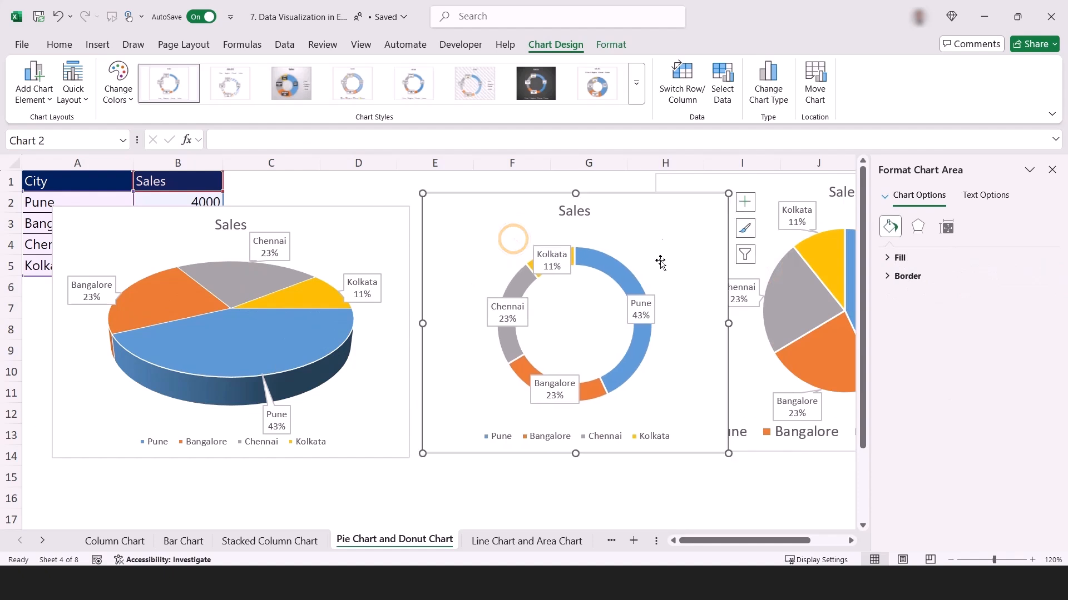
left_click(629, 280)
key("ctrl+c")
left_click(686, 267)
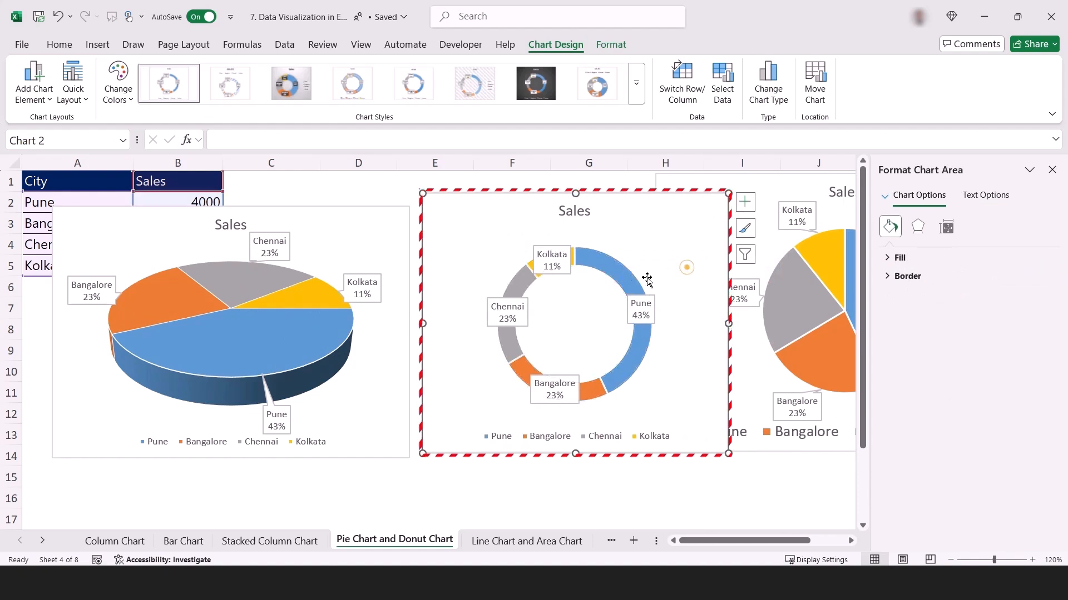
Thicken the doughnut chart's ring by setting the data series' doughnut hole size to 45%.
left_click(626, 279)
left_click(946, 227)
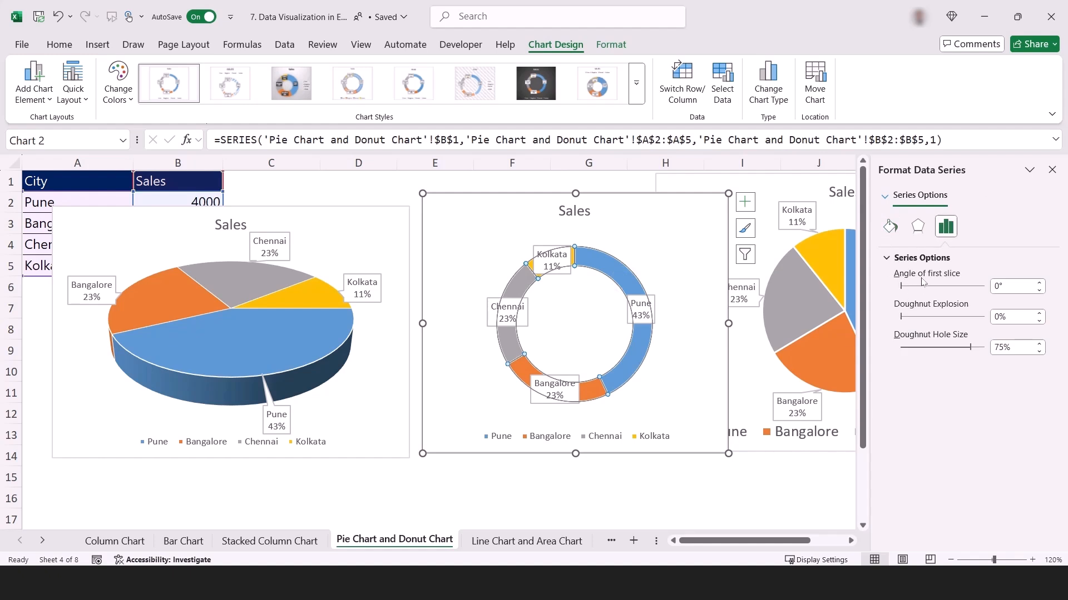
left_click(907, 347)
left_click(907, 347)
left_click(906, 348)
left_click(906, 348)
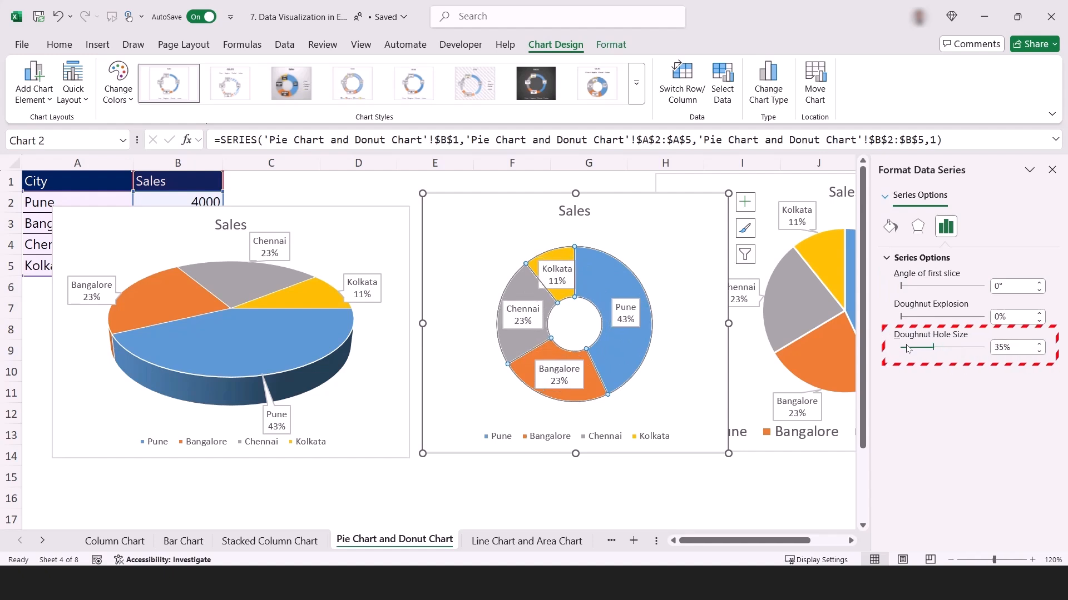
left_click(906, 347)
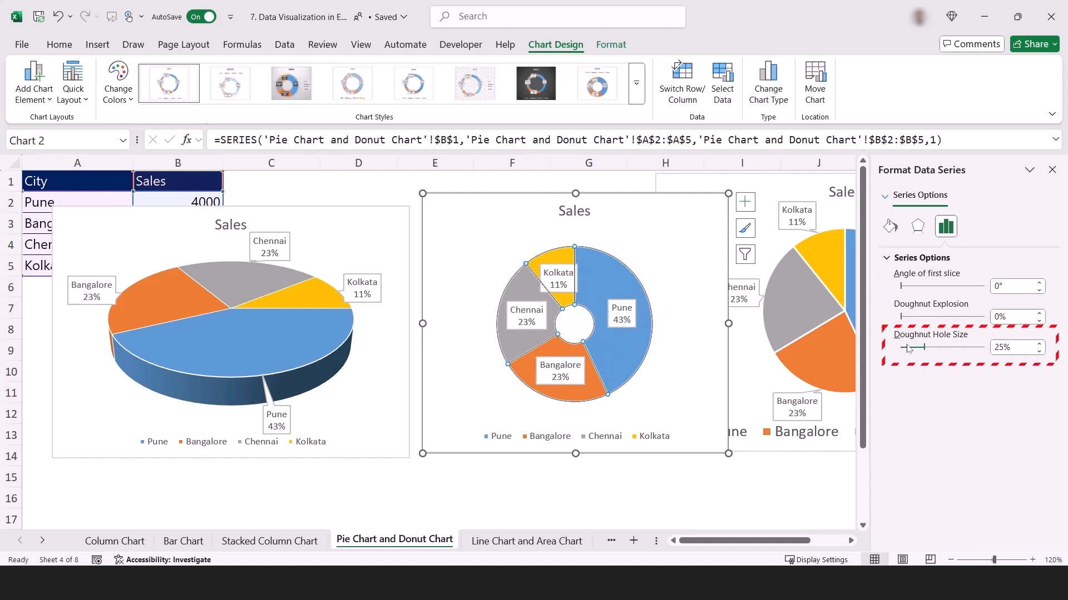
left_click(950, 348)
left_click(963, 348)
left_click(964, 348)
left_click(964, 348)
left_click(906, 347)
left_click(906, 348)
left_click(906, 348)
left_click(943, 349)
Rotate the doughnut chart's segments by setting the data series' angle of first slice to about 100°.
left_click(979, 286)
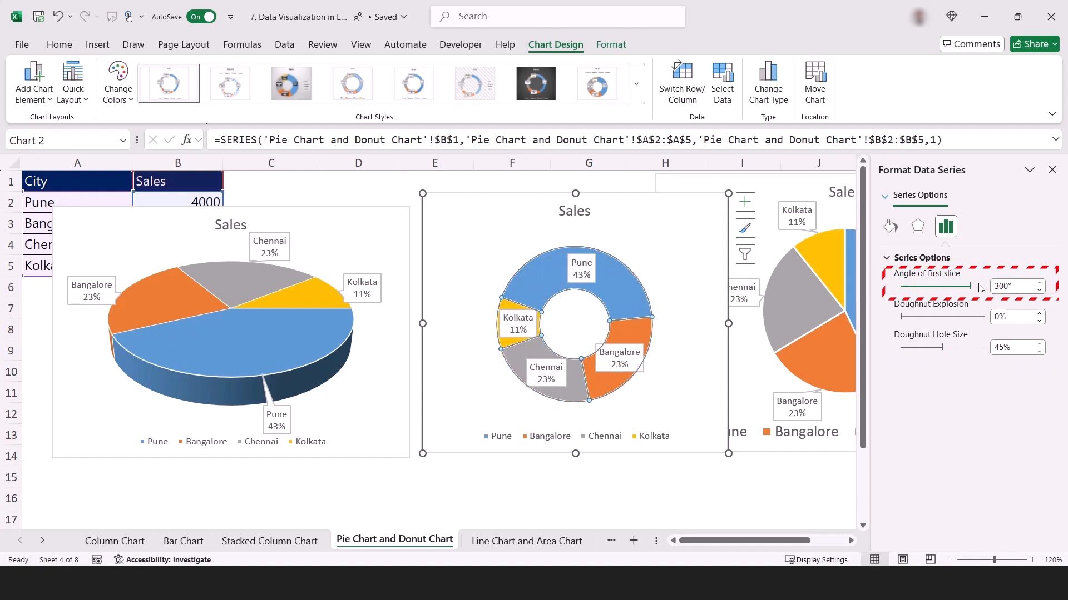
left_click(915, 289)
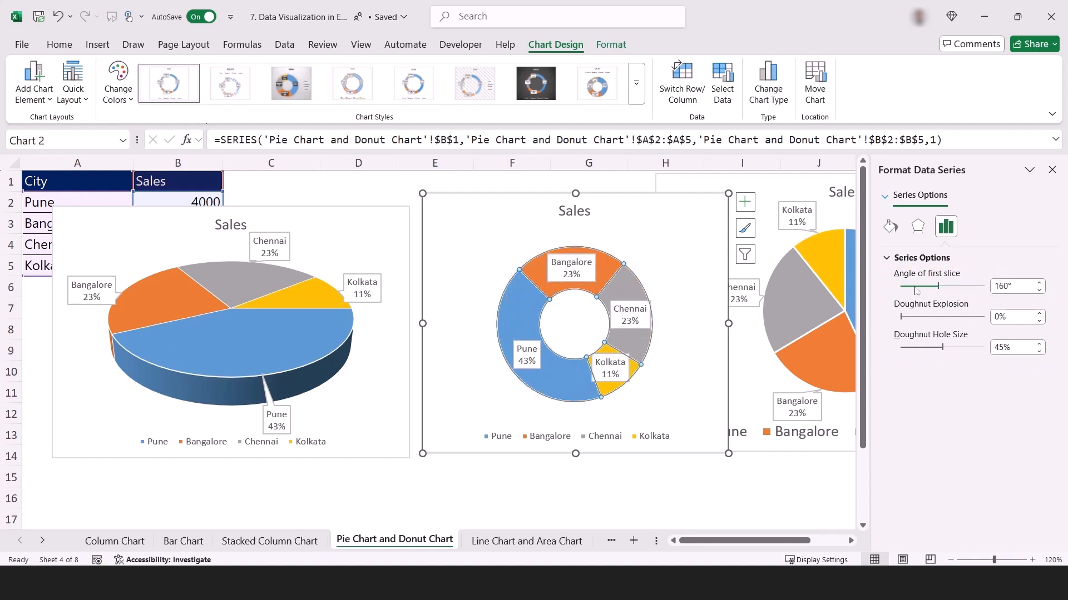
left_click(915, 287)
left_click(914, 287)
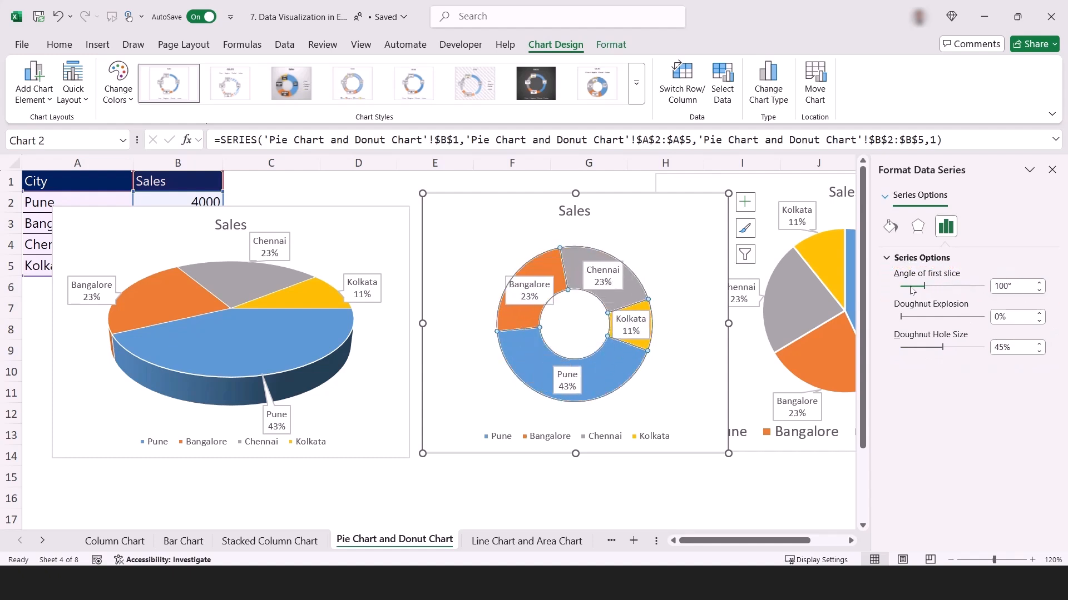
left_click(913, 287)
left_click(912, 287)
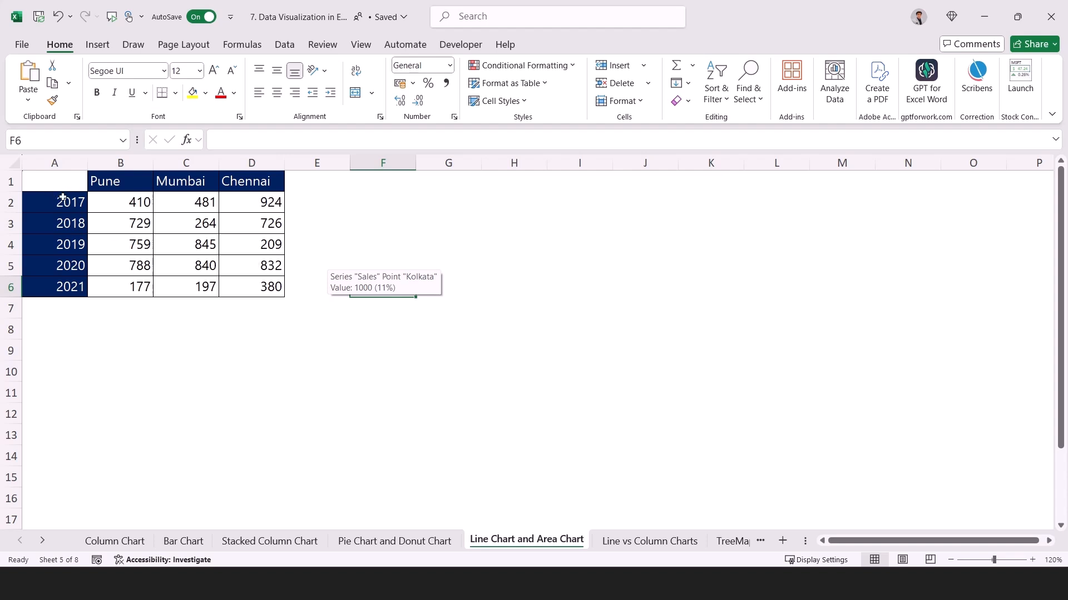
Review the years in A2:A6 and the city headers in B1:D1 on the Line Chart and Area Chart sheet.
left_click_drag(63, 197, 65, 282)
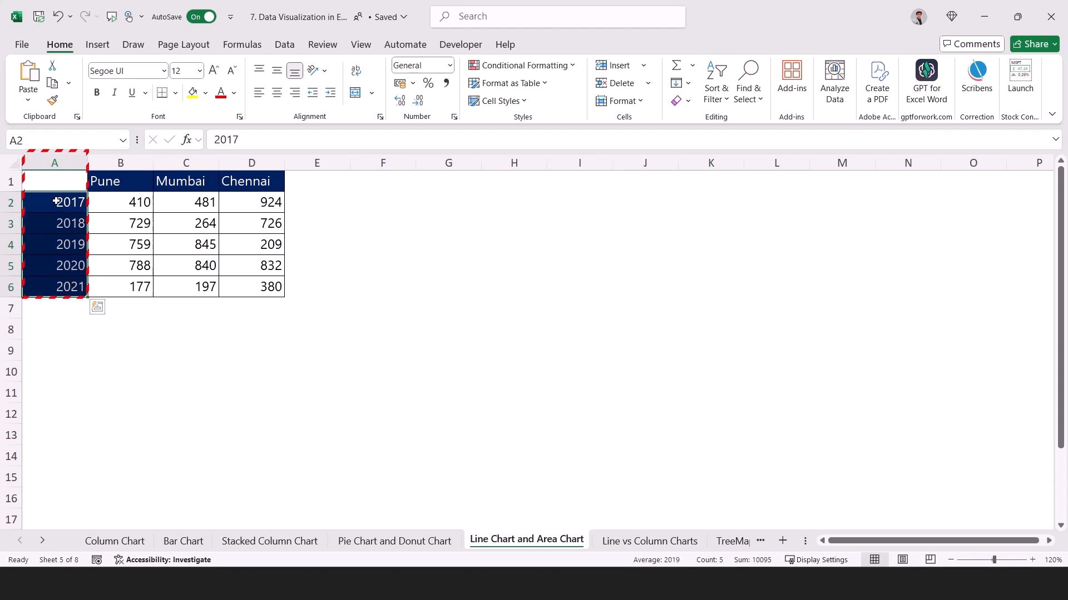
left_click(59, 182)
left_click_drag(61, 201, 66, 287)
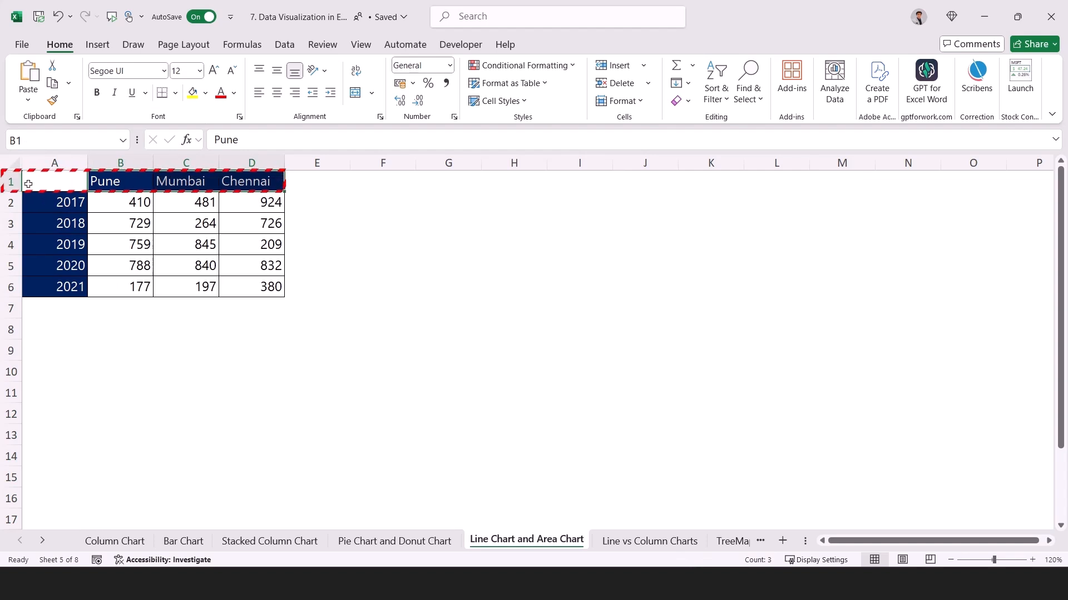
left_click(7, 184)
left_click_drag(111, 181, 275, 182)
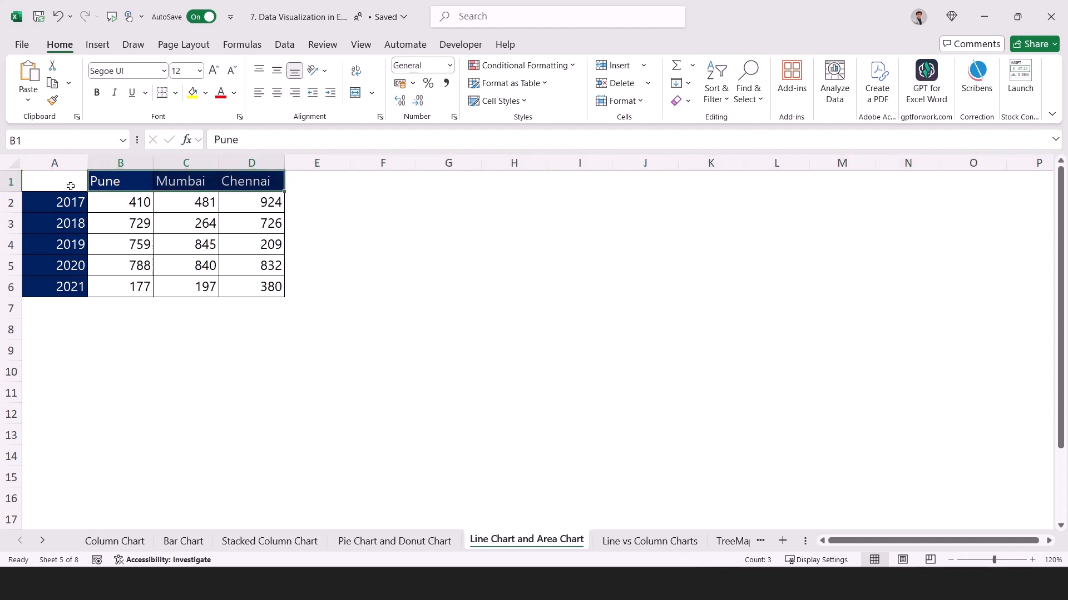
Insert a 2-D Line chart from A1:D6 and reposition and widen it to span columns D to M.
left_click_drag(67, 182, 241, 282)
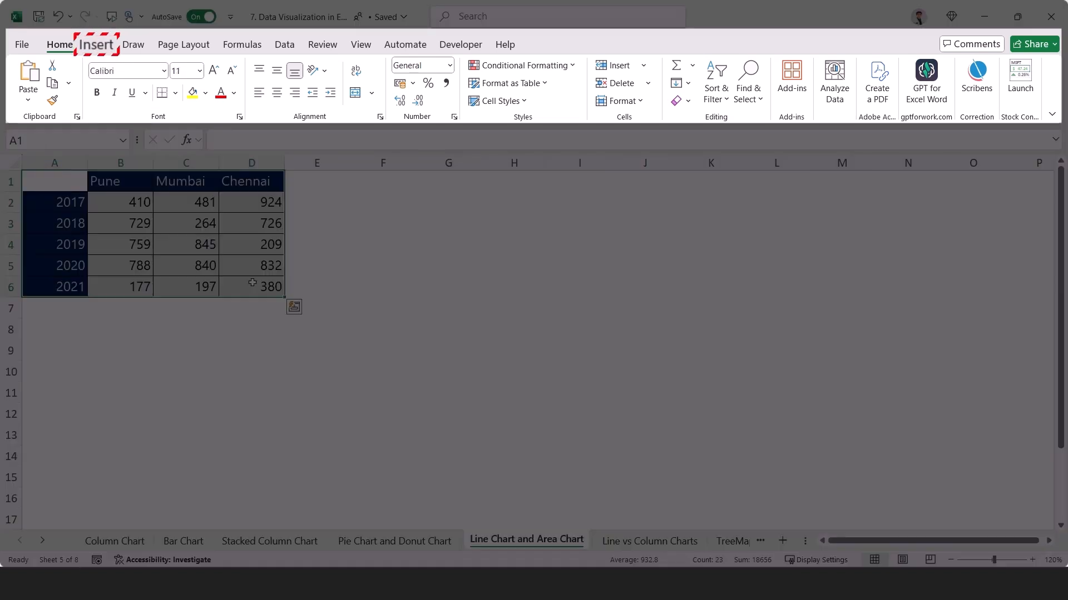
left_click(96, 45)
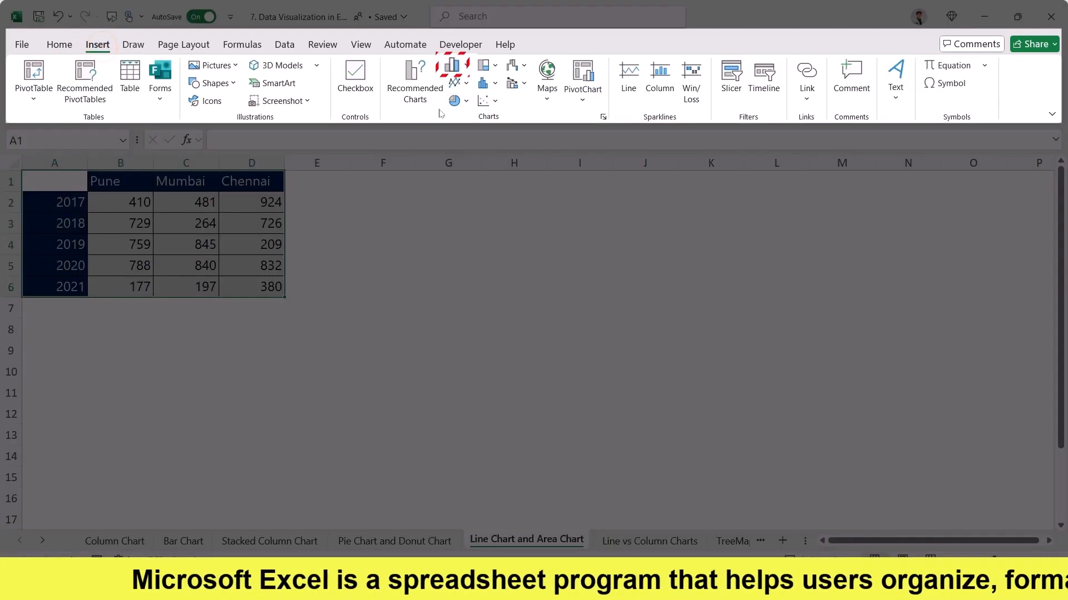
left_click(465, 66)
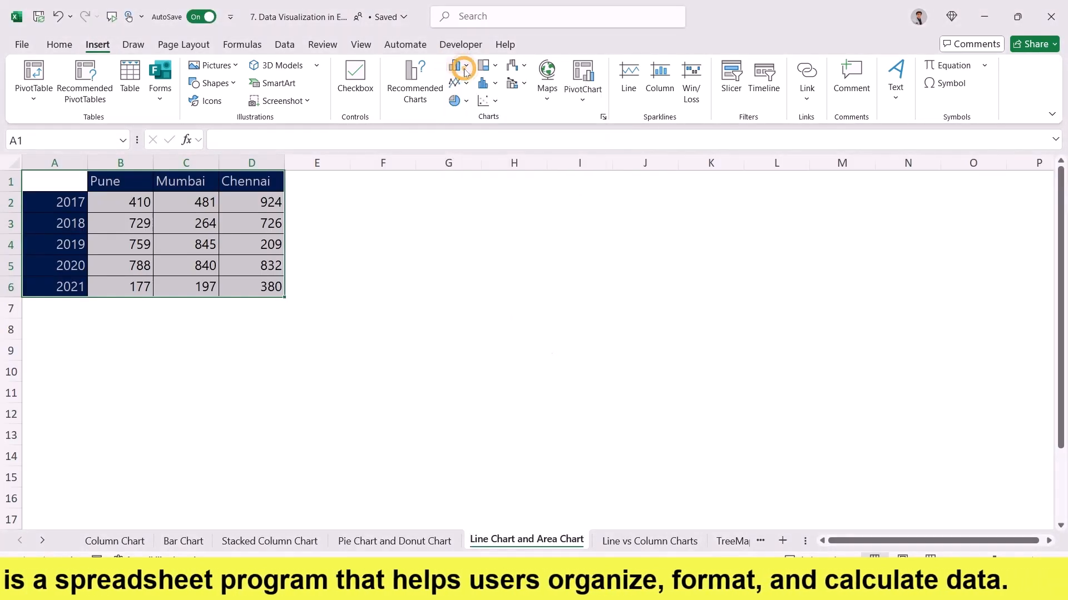
left_click(466, 82)
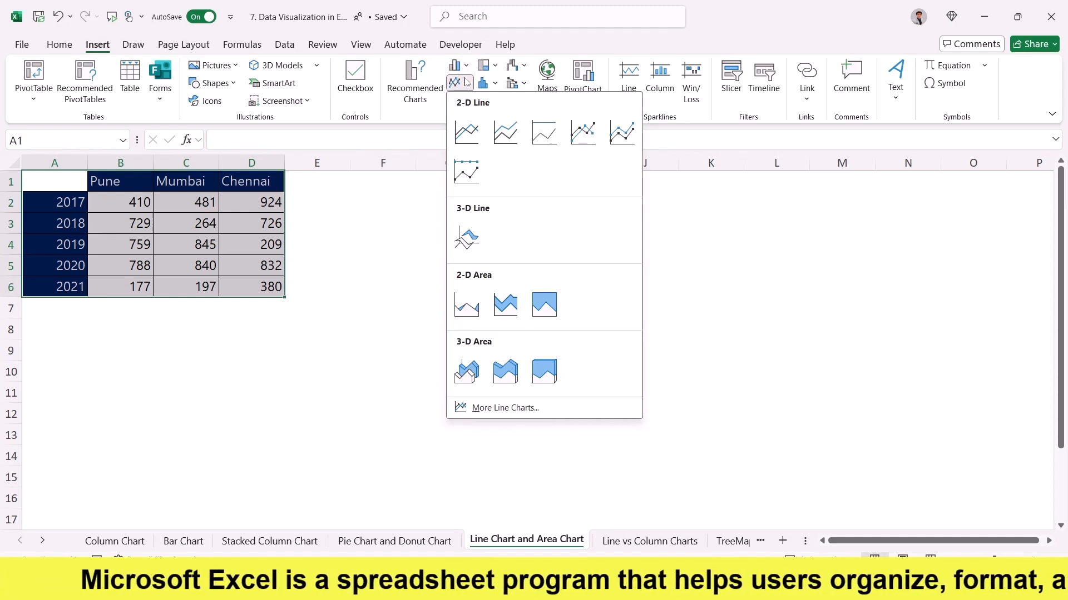
left_click(468, 130)
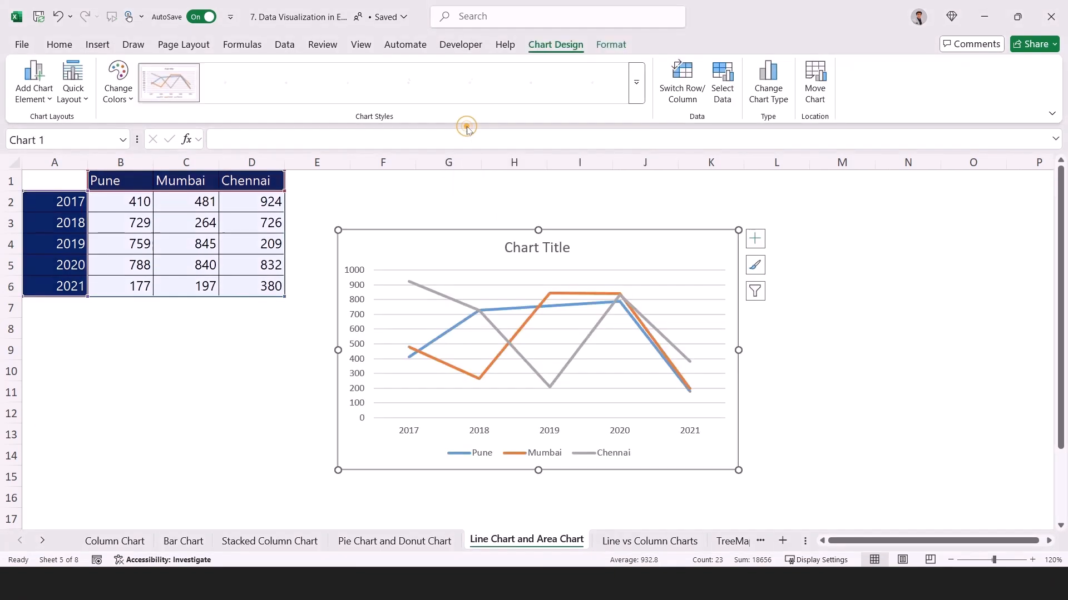
left_click_drag(707, 246, 616, 237)
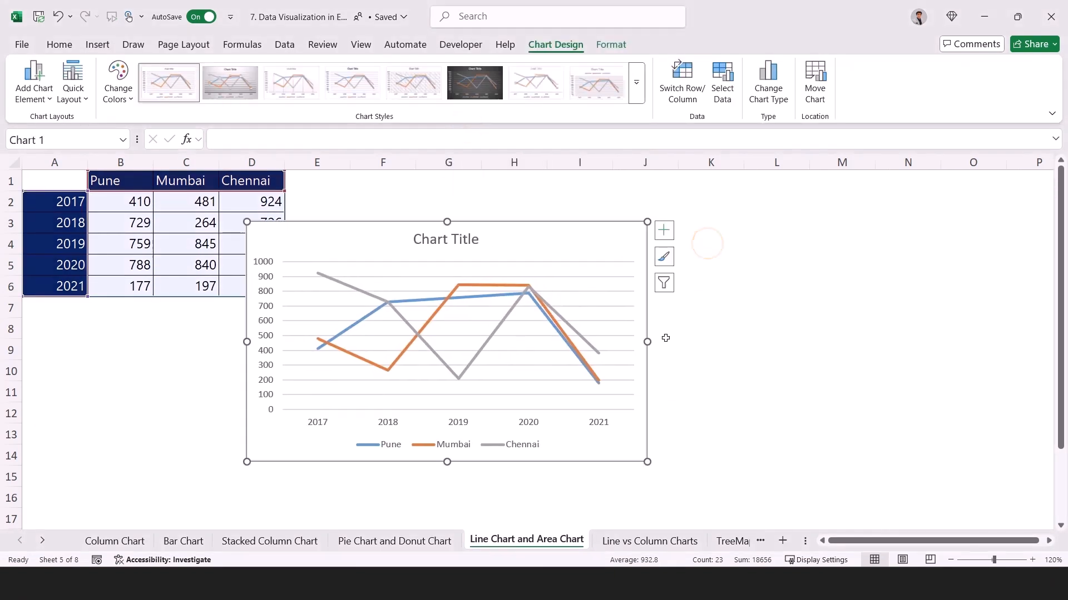
left_click_drag(648, 342, 833, 342)
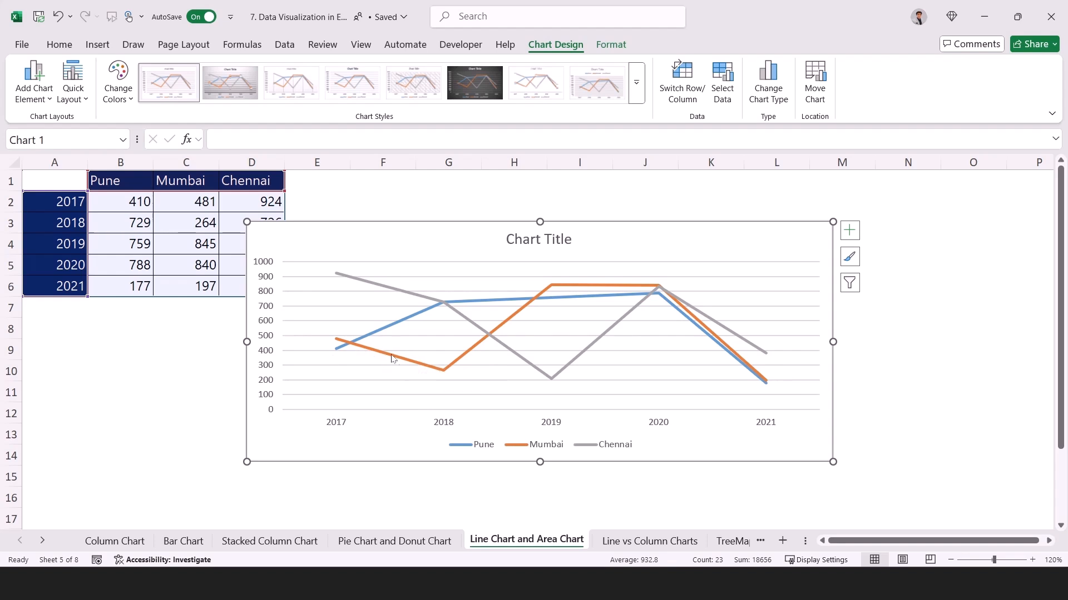
Examine the Mumbai line's data points at 2017 and 2020 in the line chart.
left_click(371, 355)
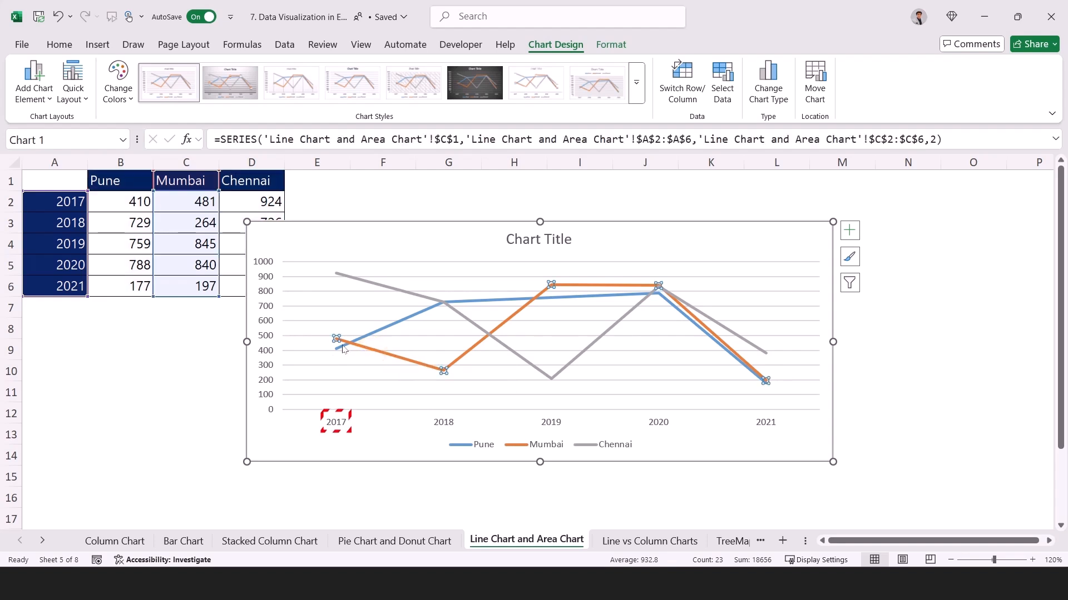
mouse_move(335, 340)
mouse_move(651, 288)
left_click(758, 246)
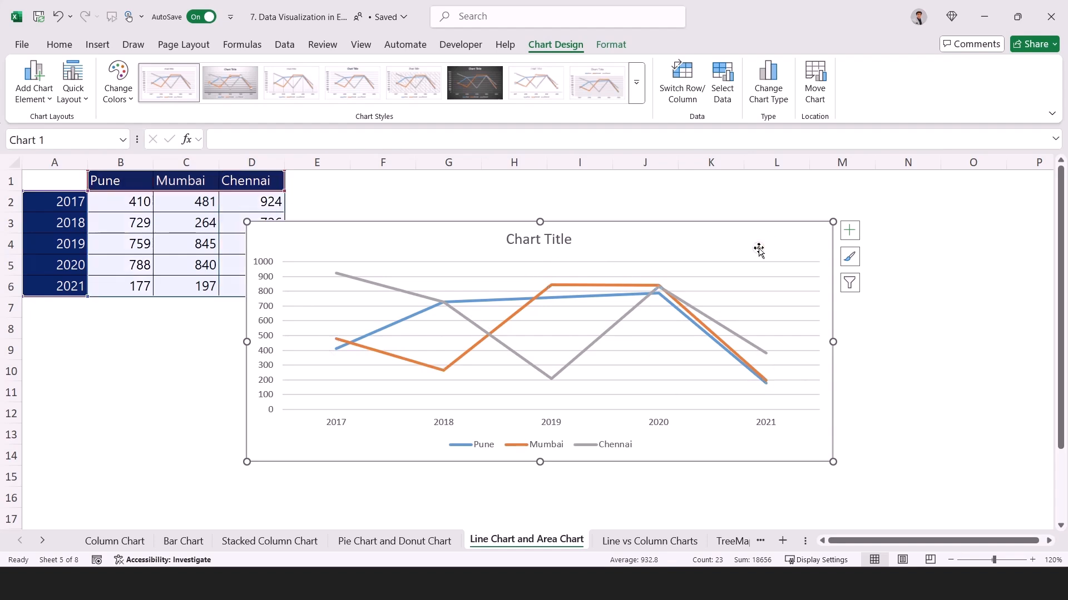
Recolor the line chart with the green, blue and yellow palette in the fourth Colorful row and delete its horizontal gridlines.
left_click(850, 257)
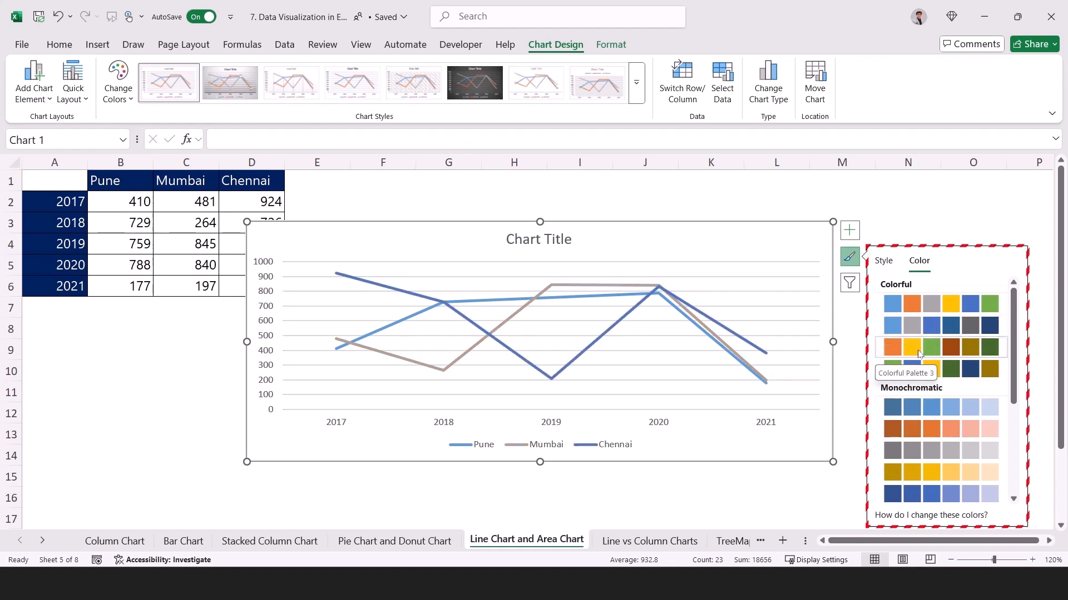
left_click(920, 372)
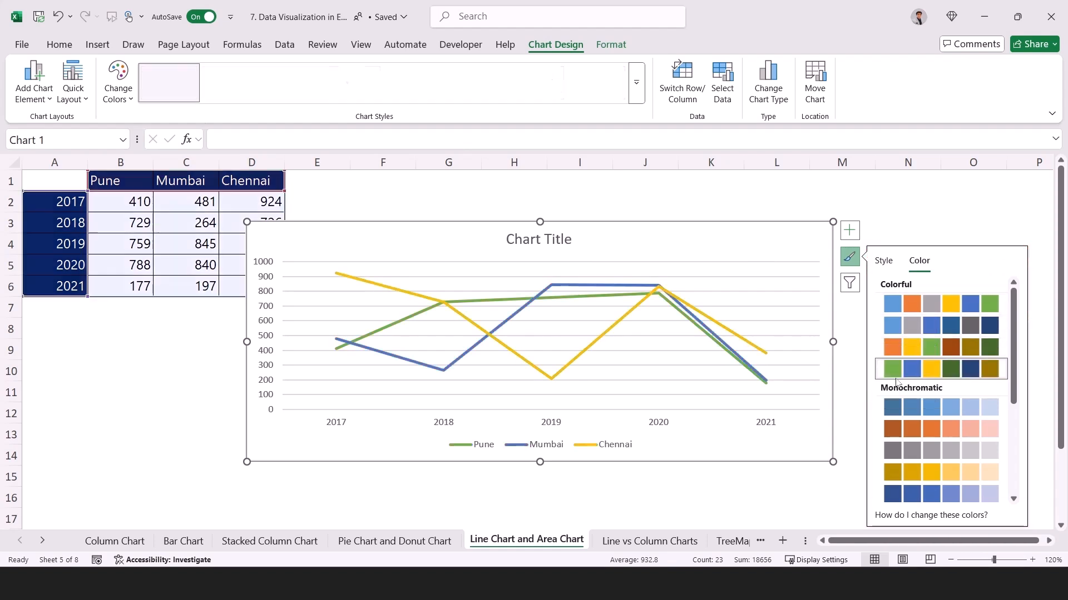
left_click(489, 278)
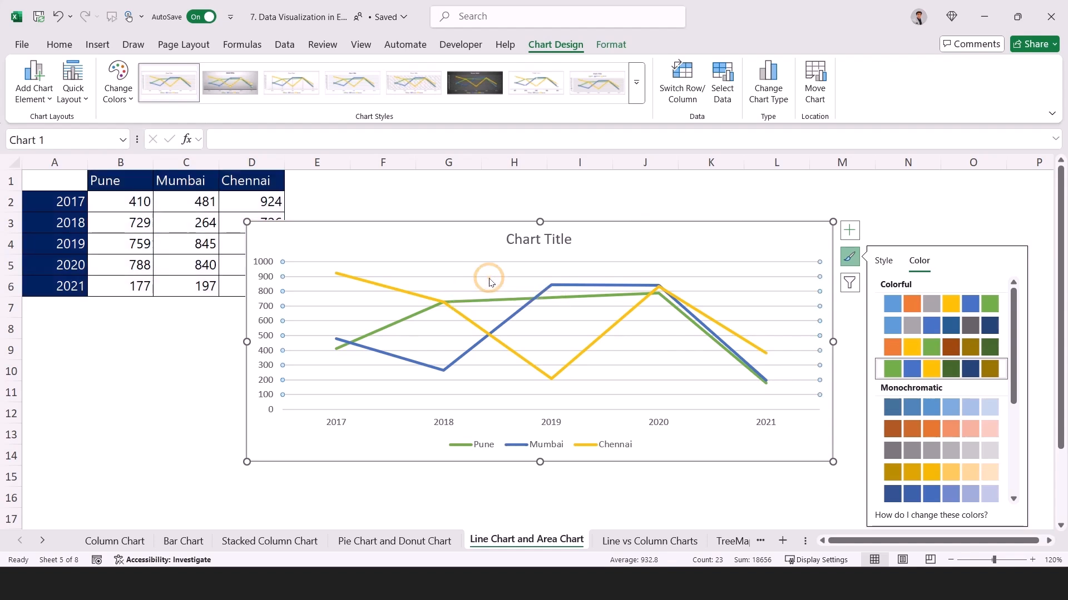
left_click(478, 252)
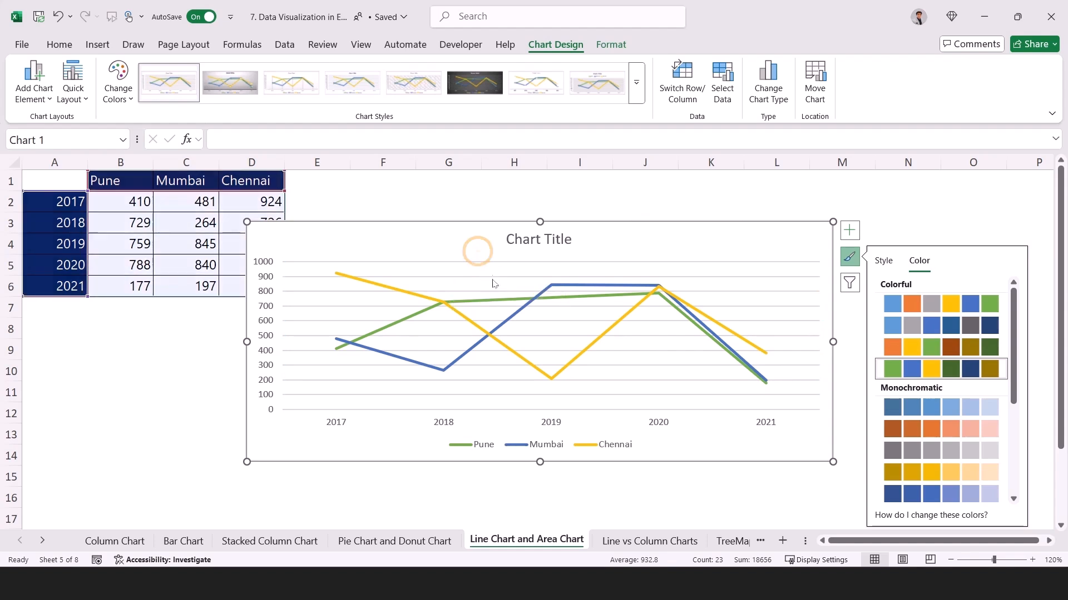
left_click(492, 278)
key("Delete")
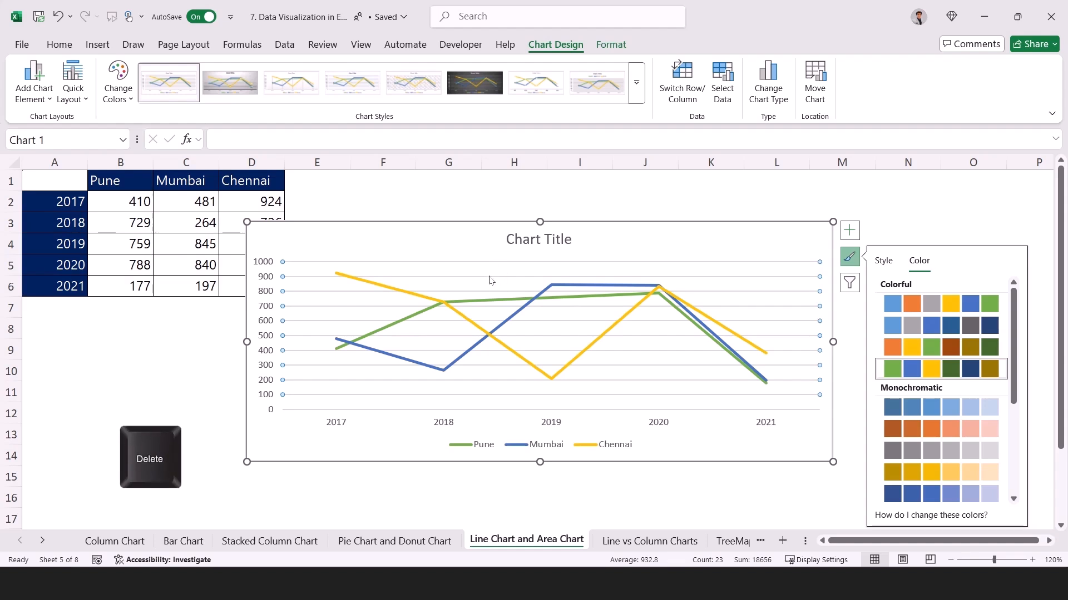
Move the line chart so that it spans columns A to J and add axis titles to both axes.
left_click_drag(809, 242, 635, 225)
left_click(677, 212)
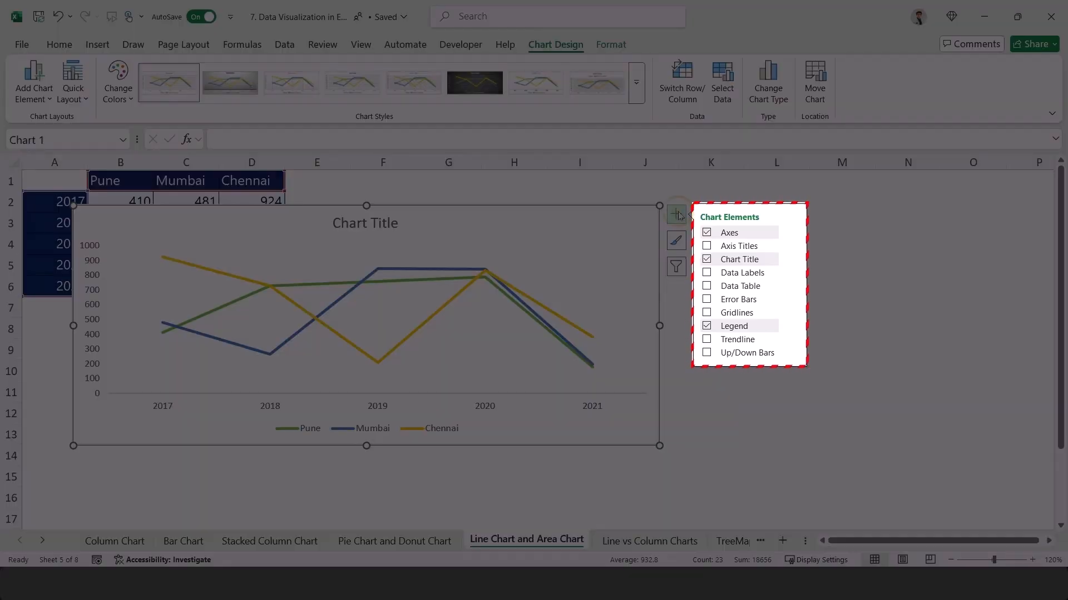
left_click(707, 247)
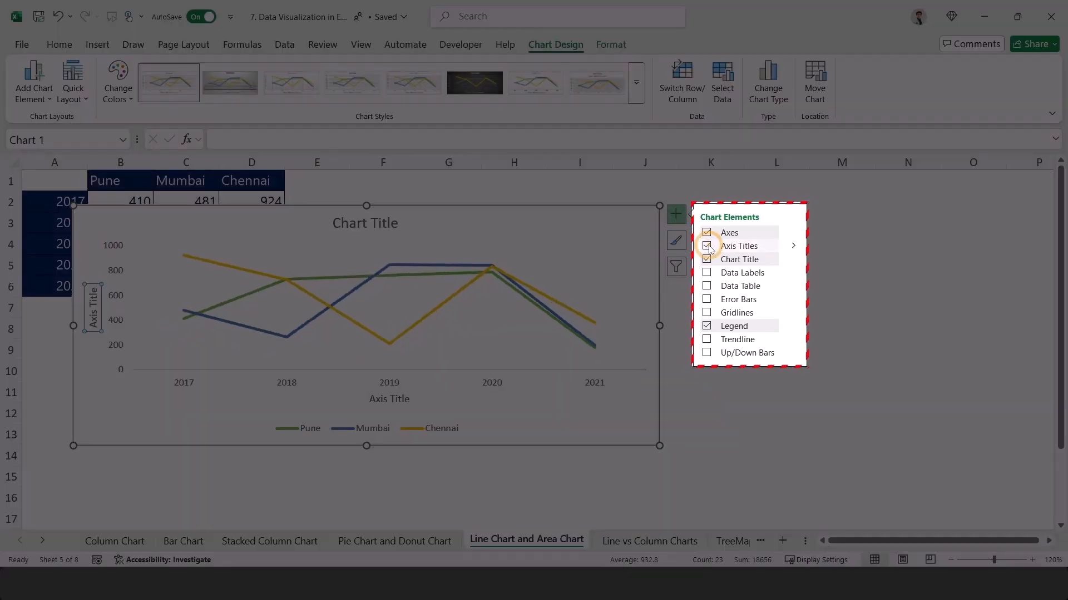
Add a trendline based on the Pune series to the line chart and remove it again.
left_click(707, 273)
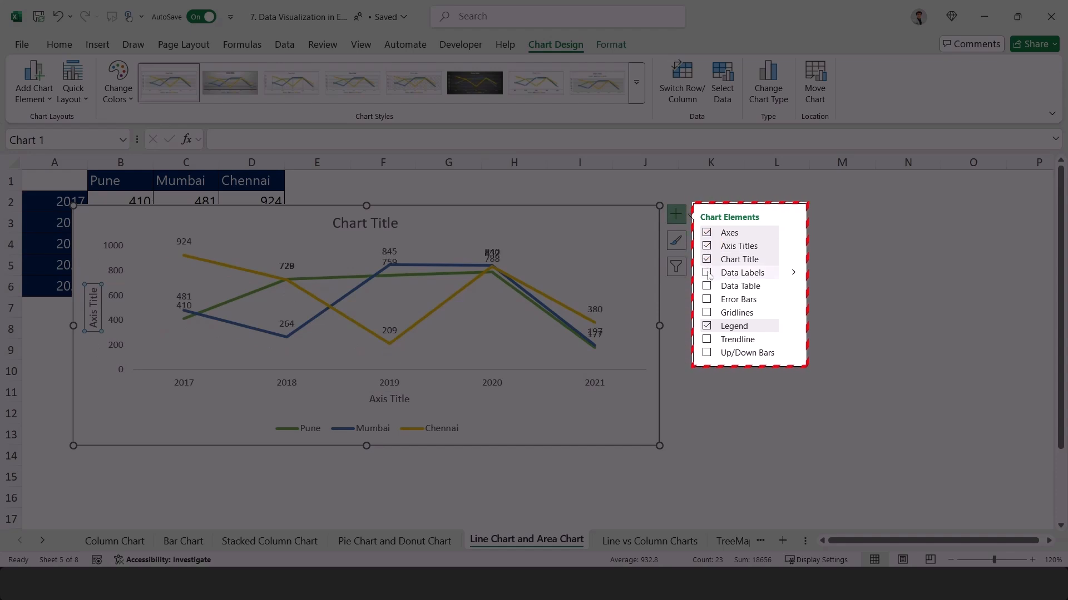
left_click(706, 339)
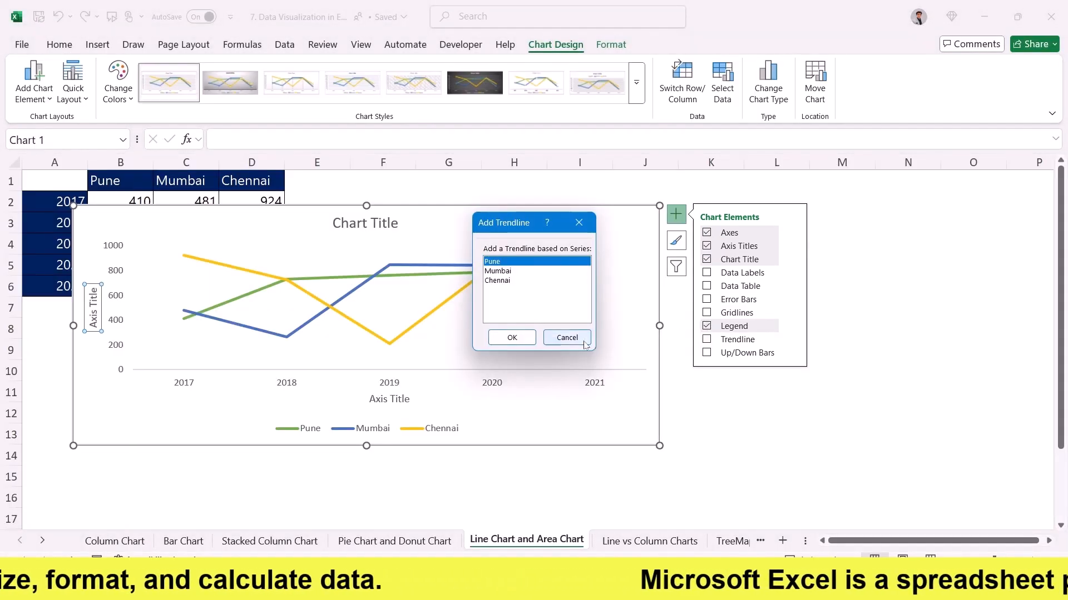
left_click(568, 337)
left_click(706, 339)
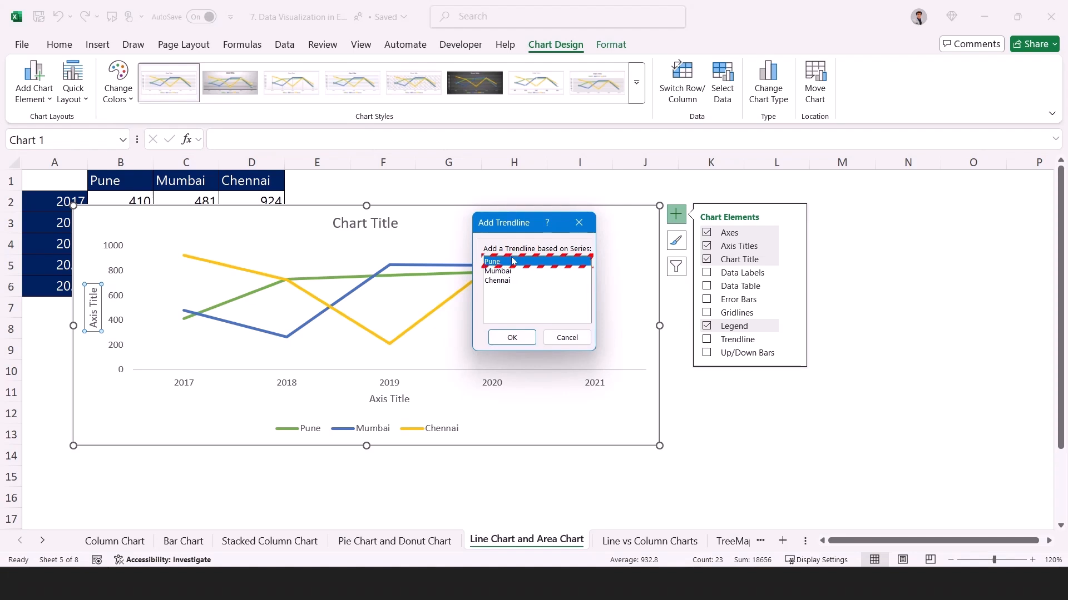
left_click(514, 337)
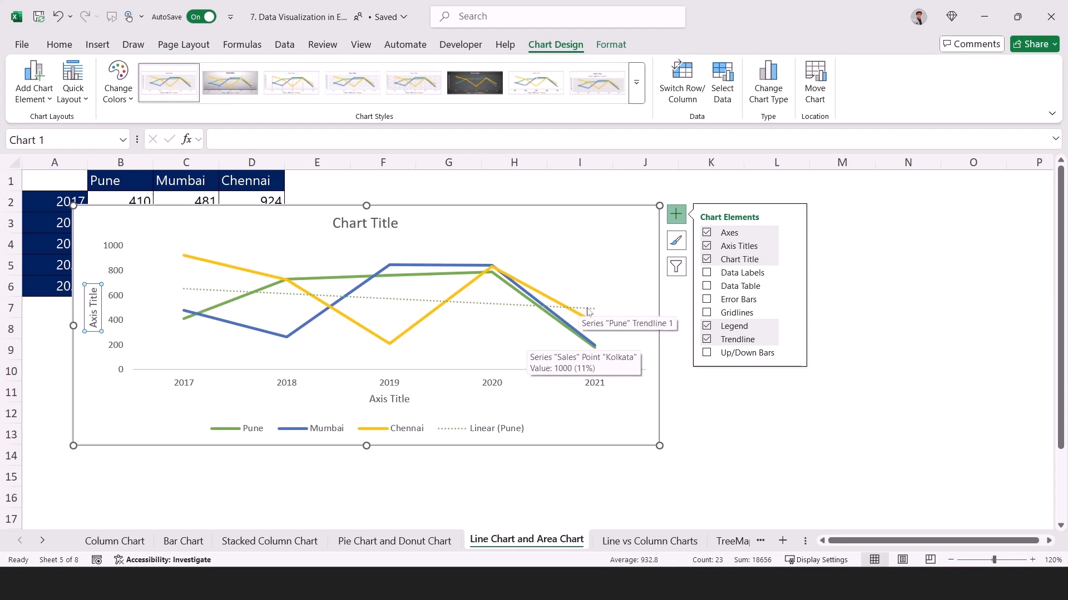
left_click(707, 339)
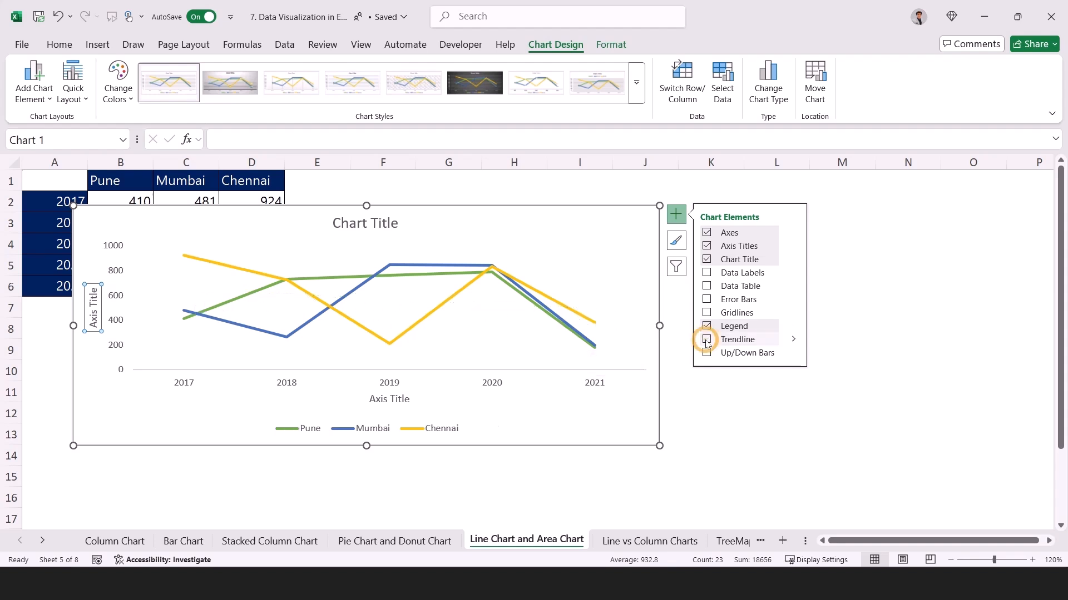
Add a trendline based on the Mumbai series to the line chart and remove it again.
left_click(707, 340)
left_click(500, 271)
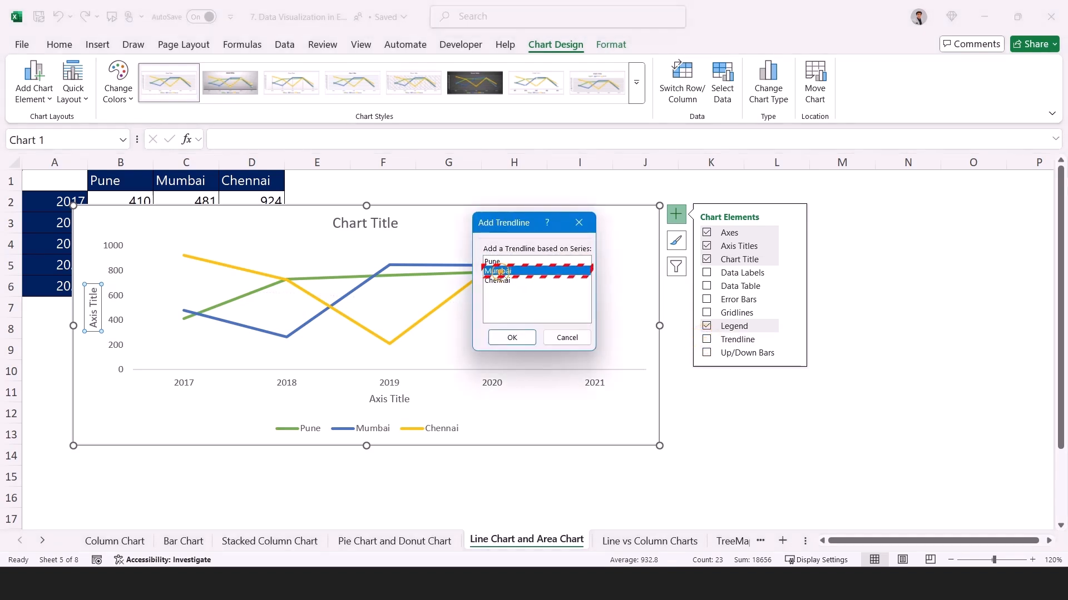
left_click(512, 337)
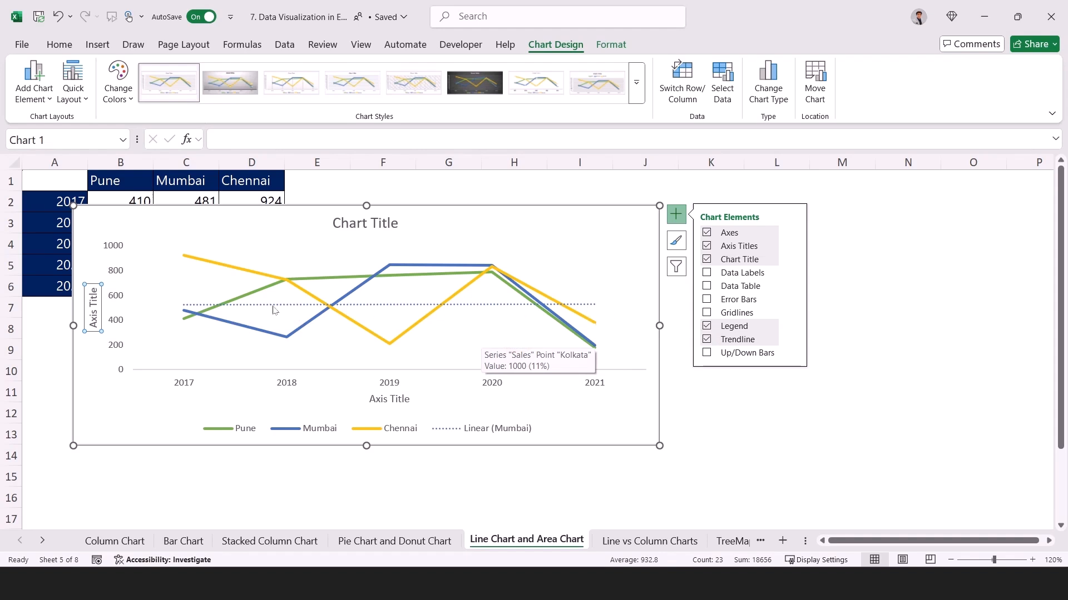
left_click(707, 339)
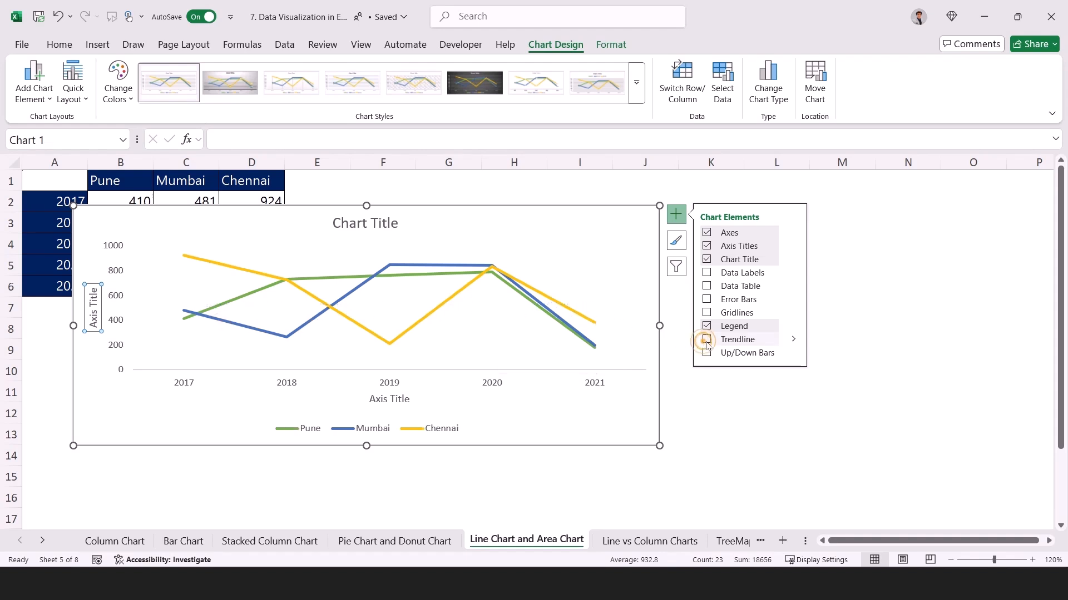
Add a trendline based on the Chennai series to the line chart and remove it again.
left_click(707, 339)
left_click(499, 280)
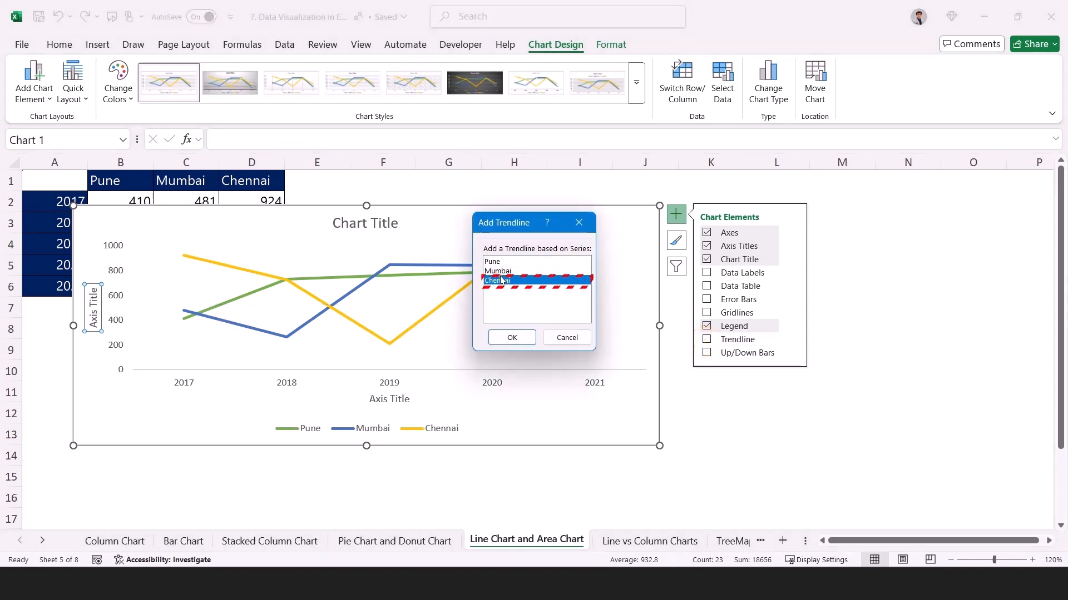
left_click(512, 338)
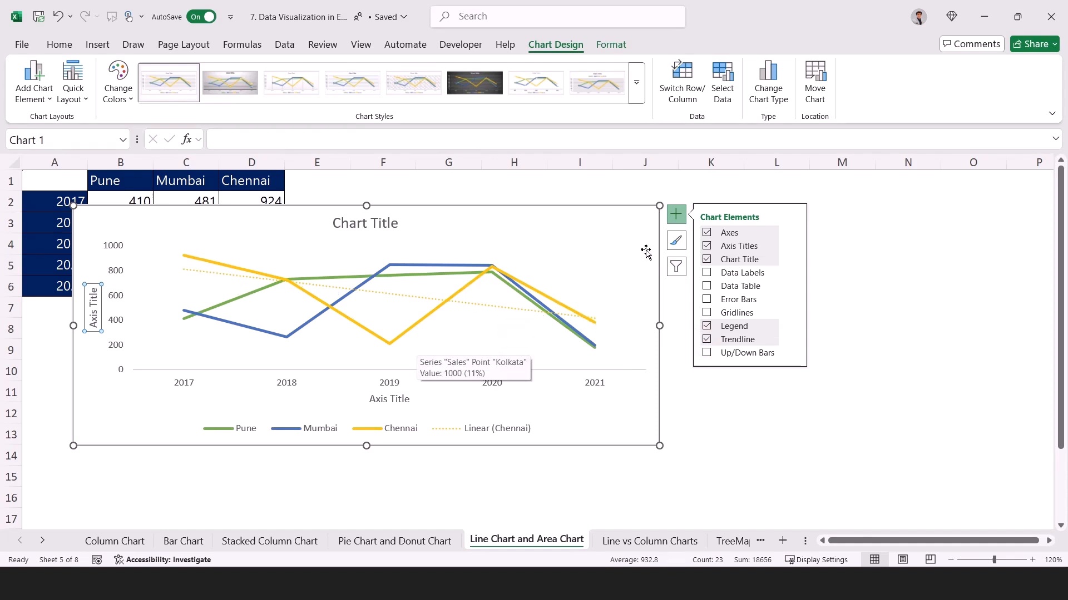
left_click(706, 340)
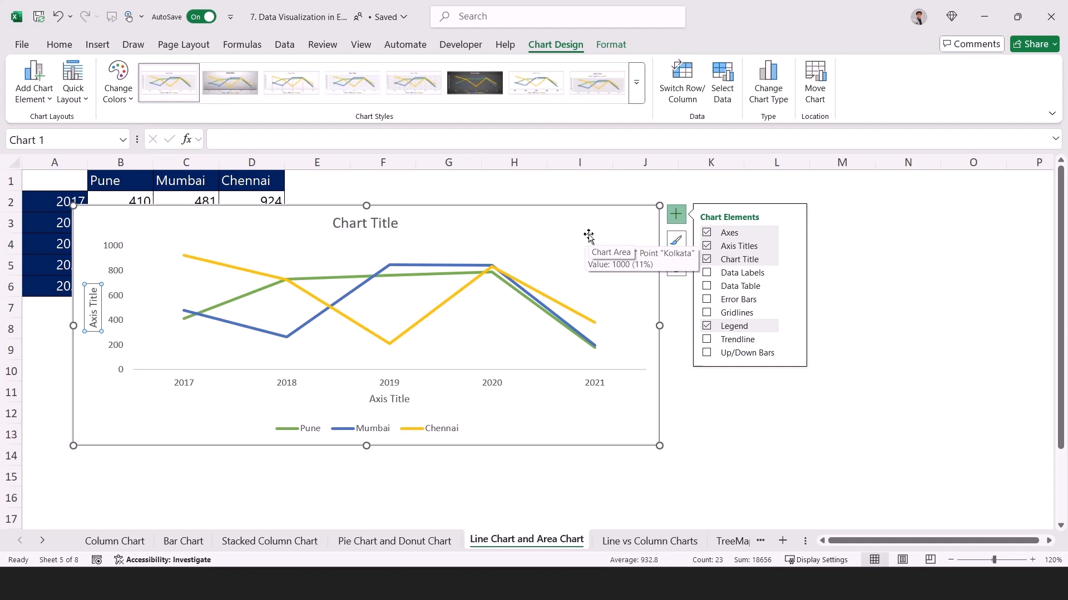
Reduce the line chart's height and move it clear of the data so it starts around column L, row 9.
left_click_drag(624, 228, 934, 219)
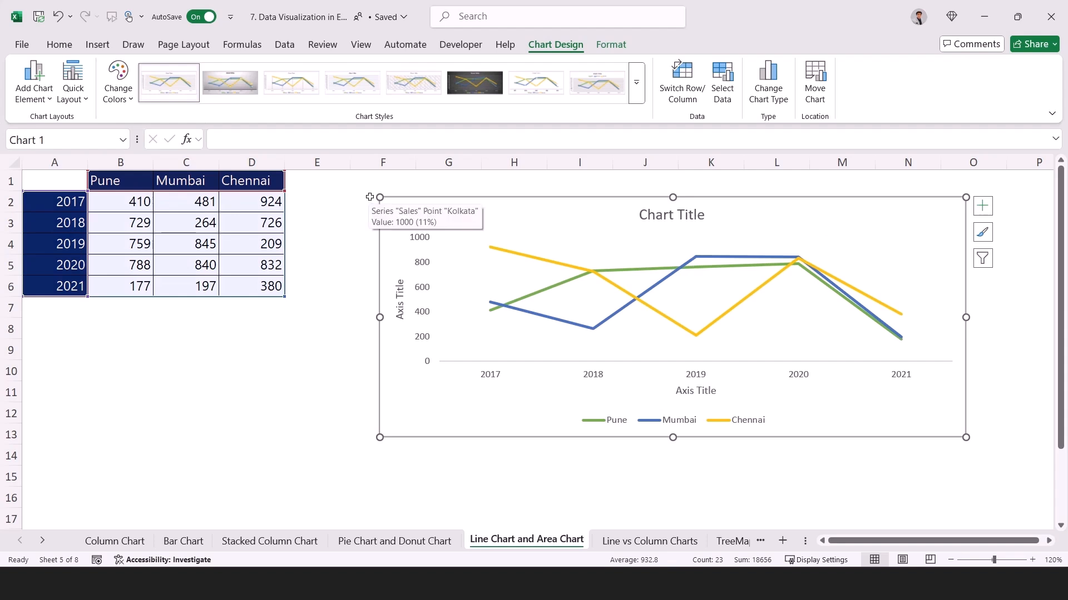
left_click_drag(379, 198, 400, 282)
left_click_drag(532, 295, 892, 361)
Insert a 2-D Stacked Area chart from the data in A1:D6.
left_click(92, 204)
left_click_drag(61, 177, 235, 289)
mouse_move(71, 183)
left_mouse_down()
mouse_move(177, 253)
mouse_move(274, 298)
mouse_move(272, 288)
left_mouse_up()
left_click(98, 44)
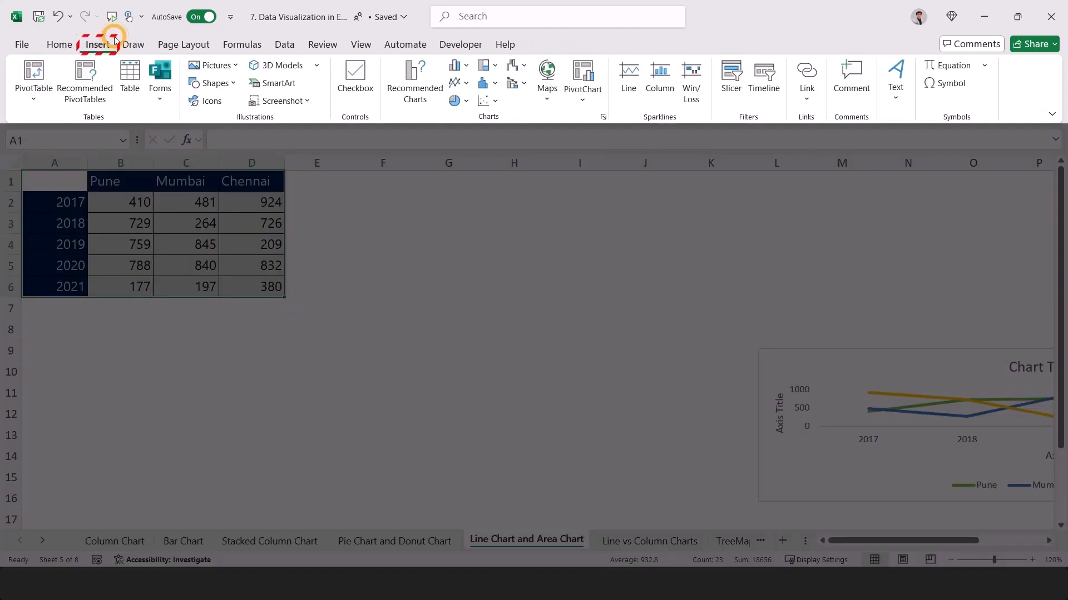
left_click(464, 84)
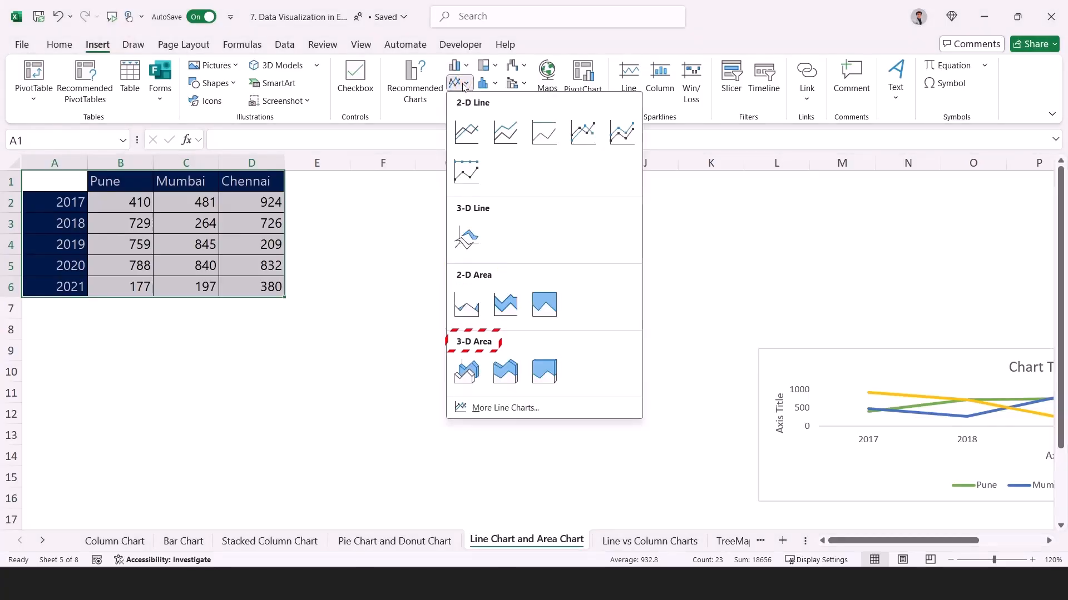
left_click(510, 312)
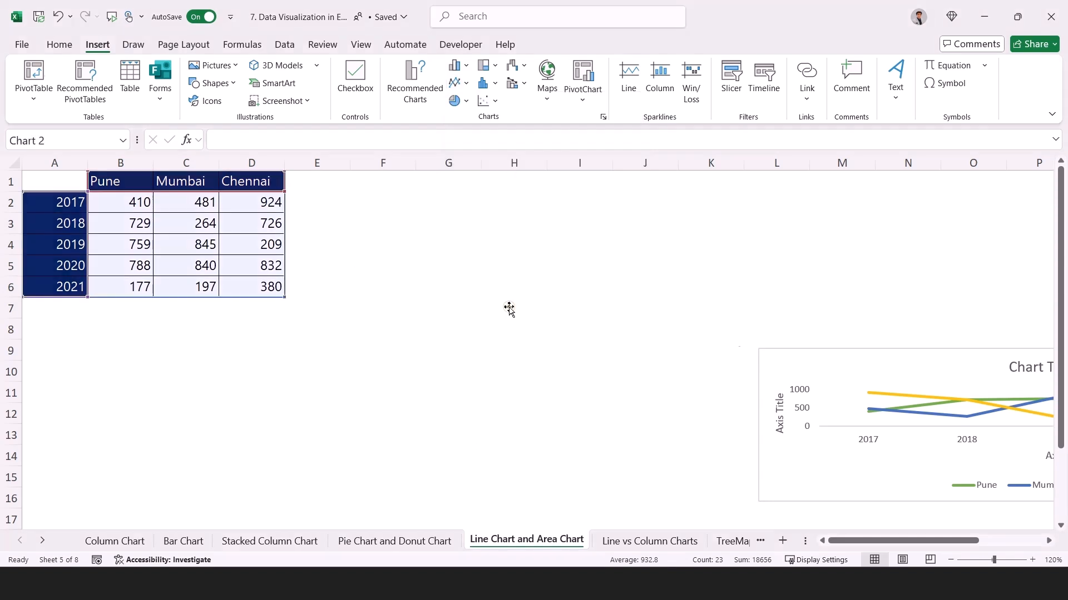
Move and slightly enlarge the area chart to span columns A to G, and add data labels to it.
left_click_drag(685, 245, 426, 243)
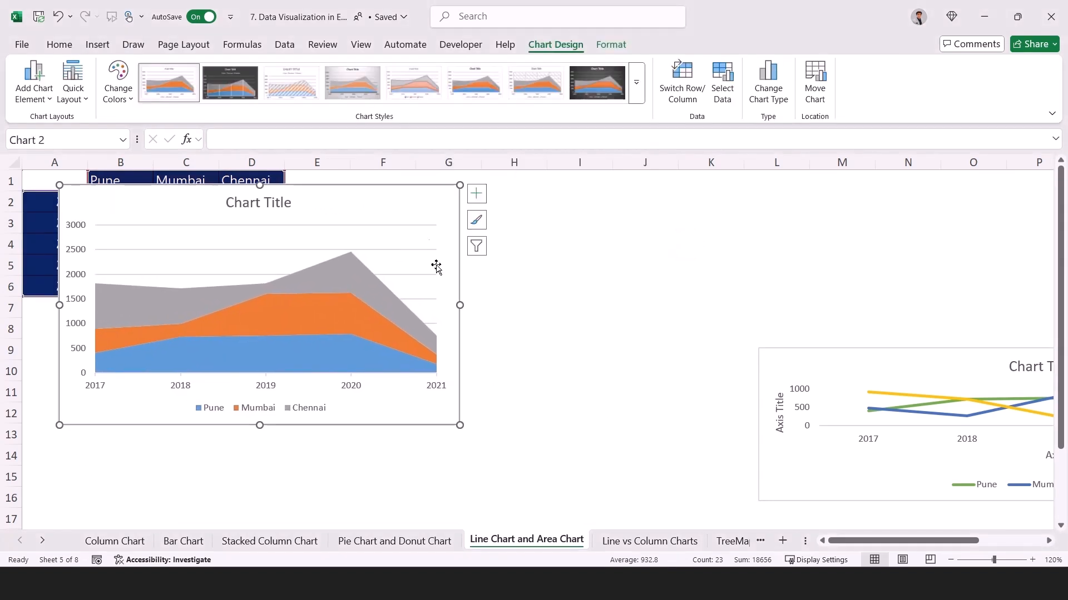
left_click_drag(460, 424, 472, 446)
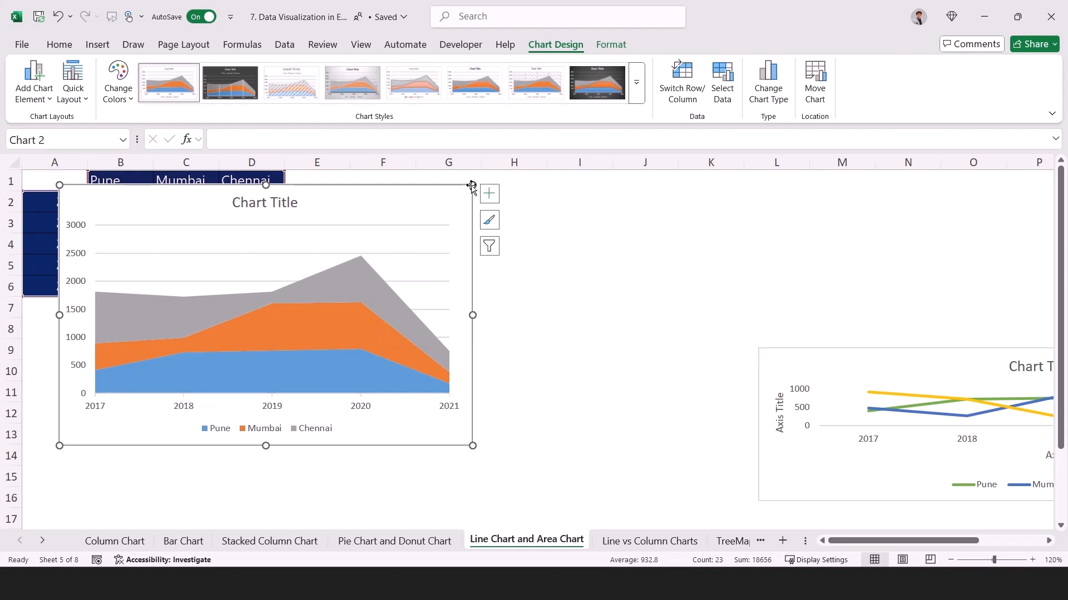
left_click(489, 195)
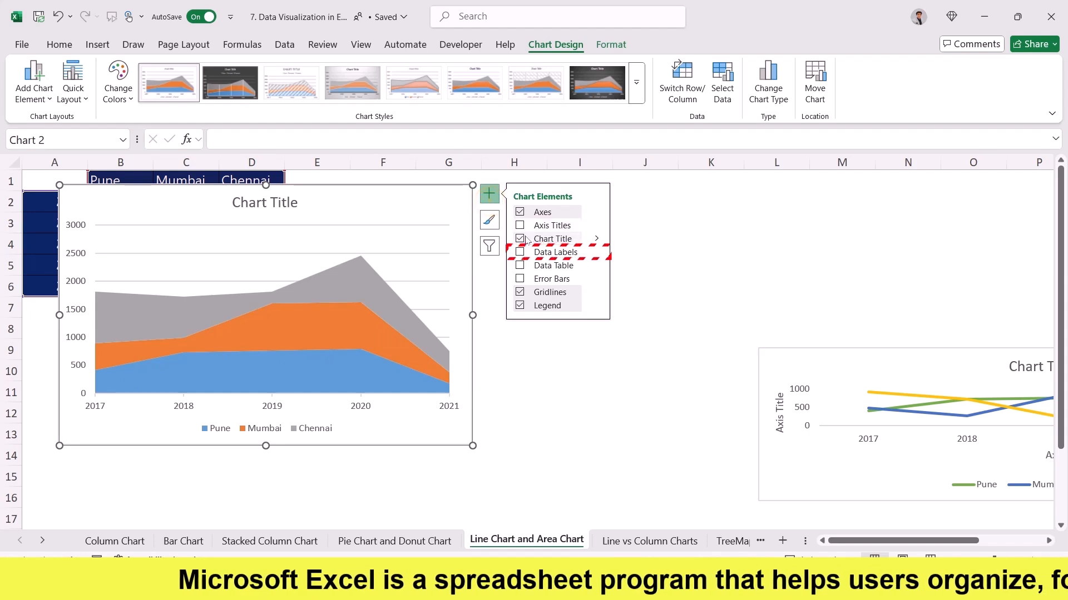
left_click(519, 252)
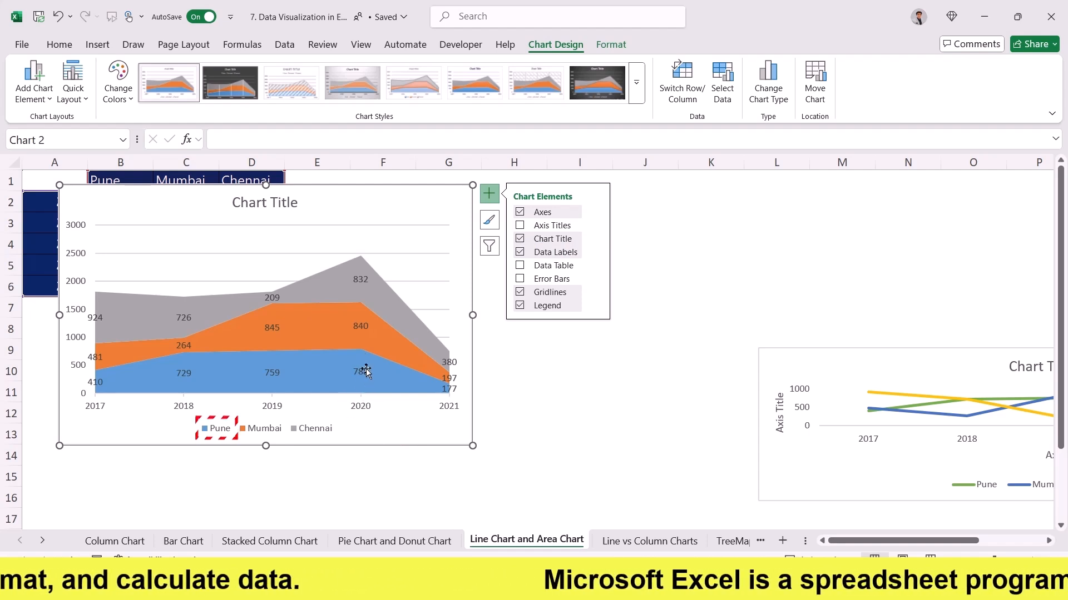
Increase the area chart legend's font size to 10.5 and select the year axis labels.
left_click(209, 433)
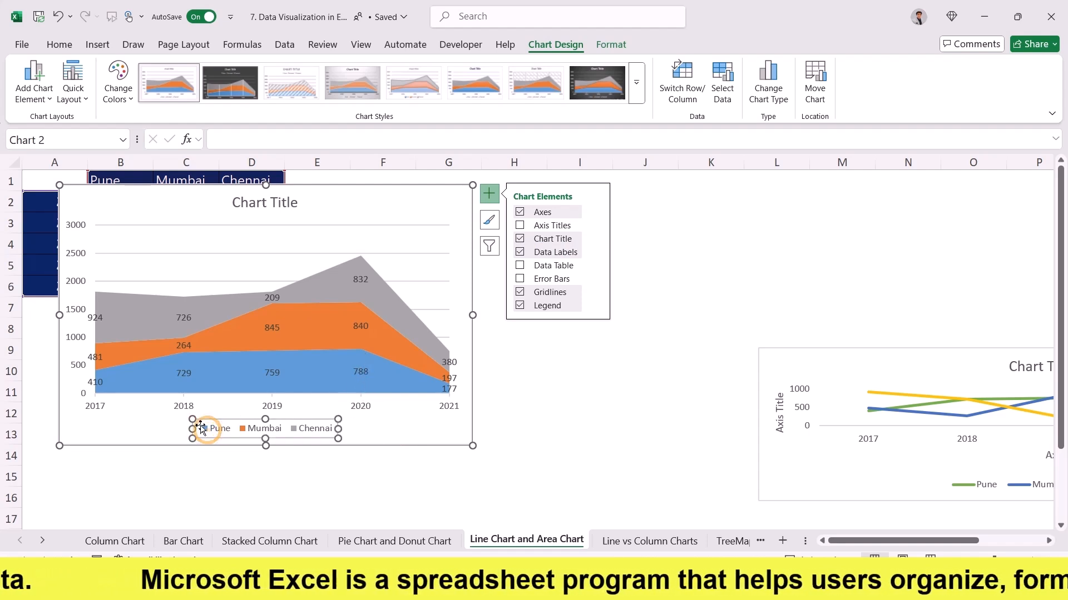
left_click(59, 44)
left_click(214, 70)
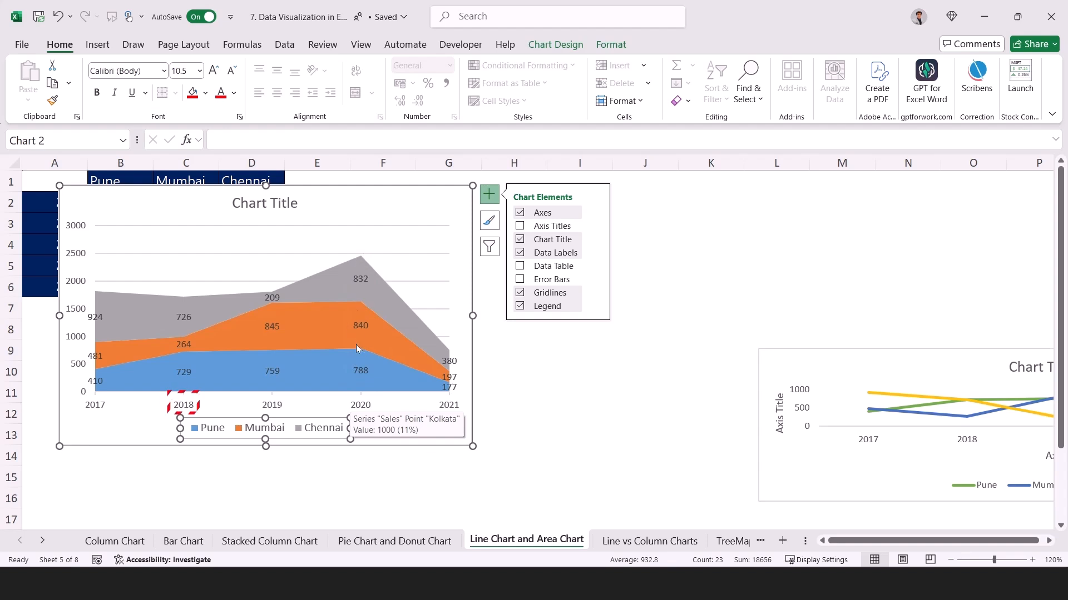
left_click(181, 401)
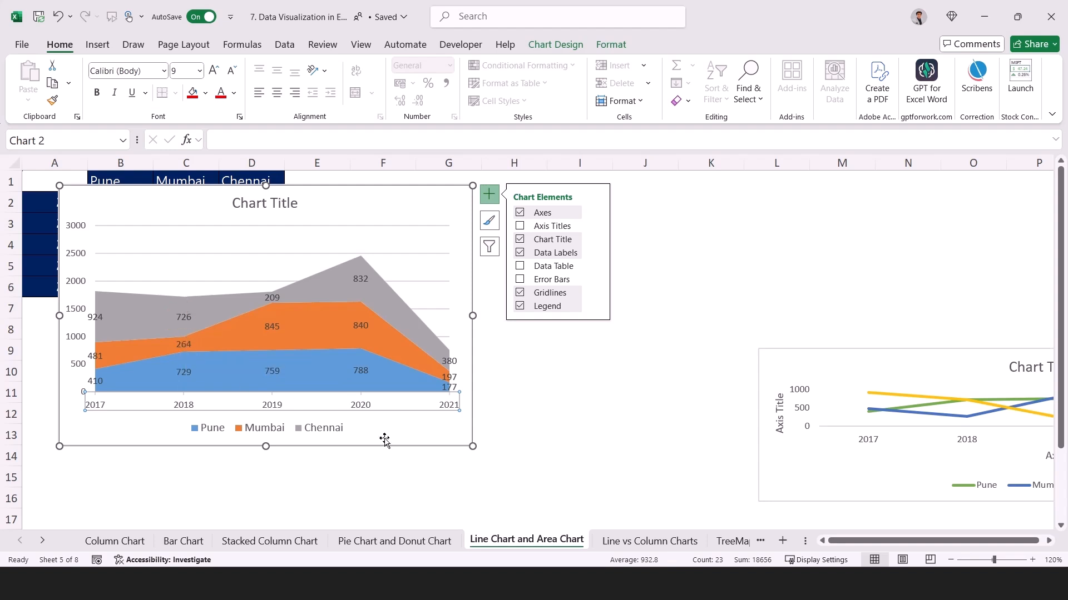
Enlarge the area chart to reach column H and move the line chart beside it, starting in column I.
left_click_drag(472, 447, 500, 470)
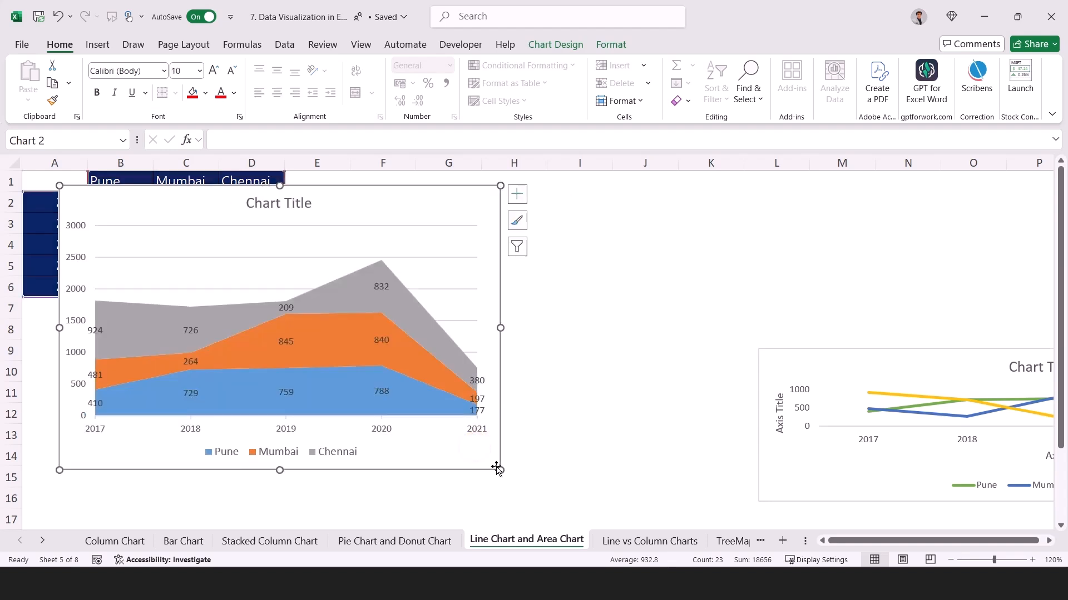
left_click_drag(501, 328, 518, 328)
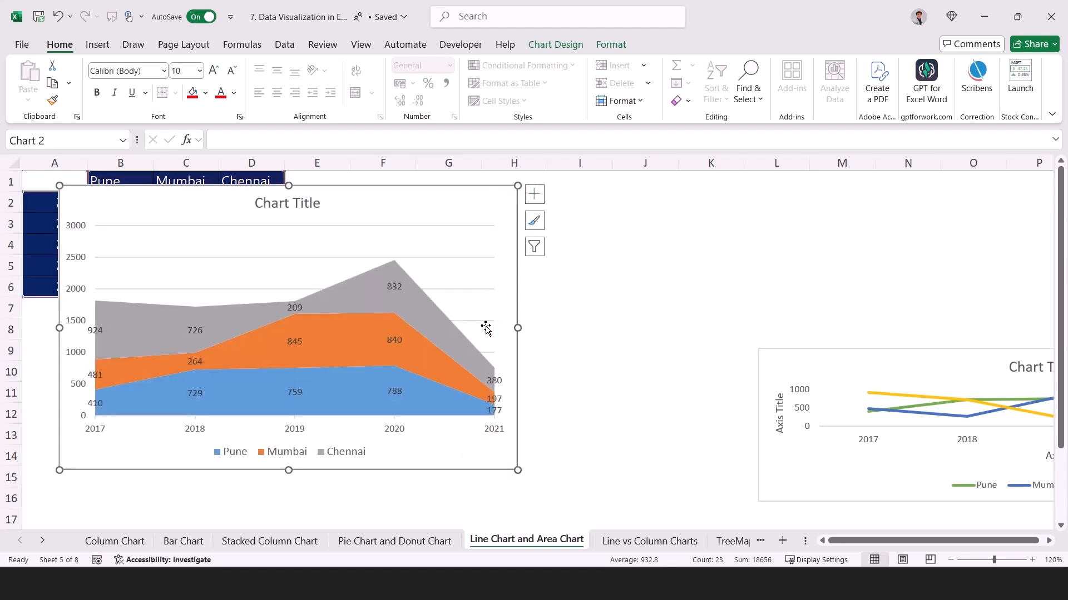
left_click_drag(828, 376, 632, 249)
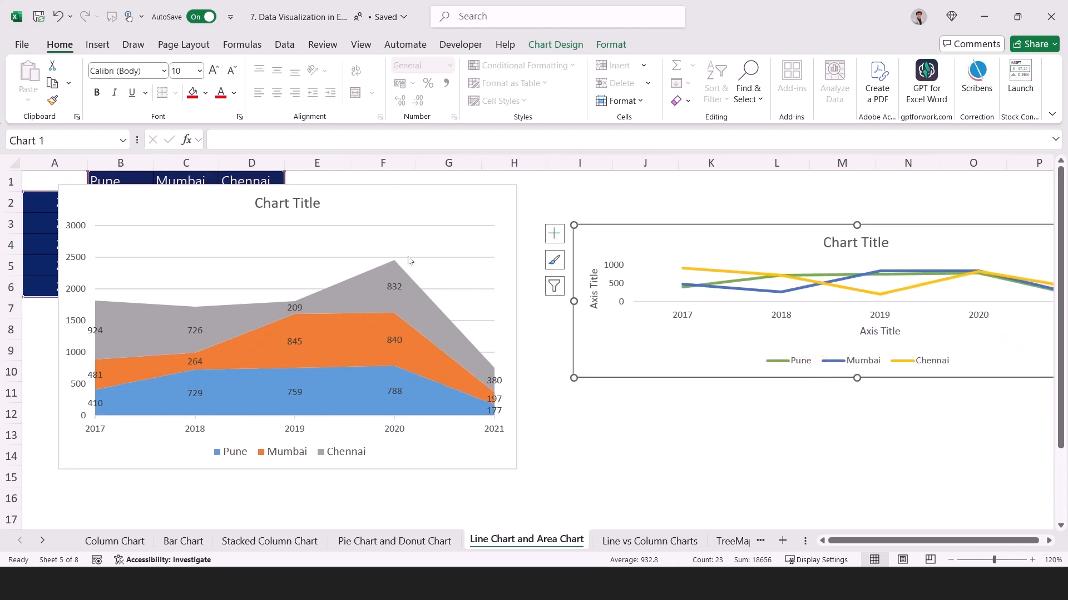